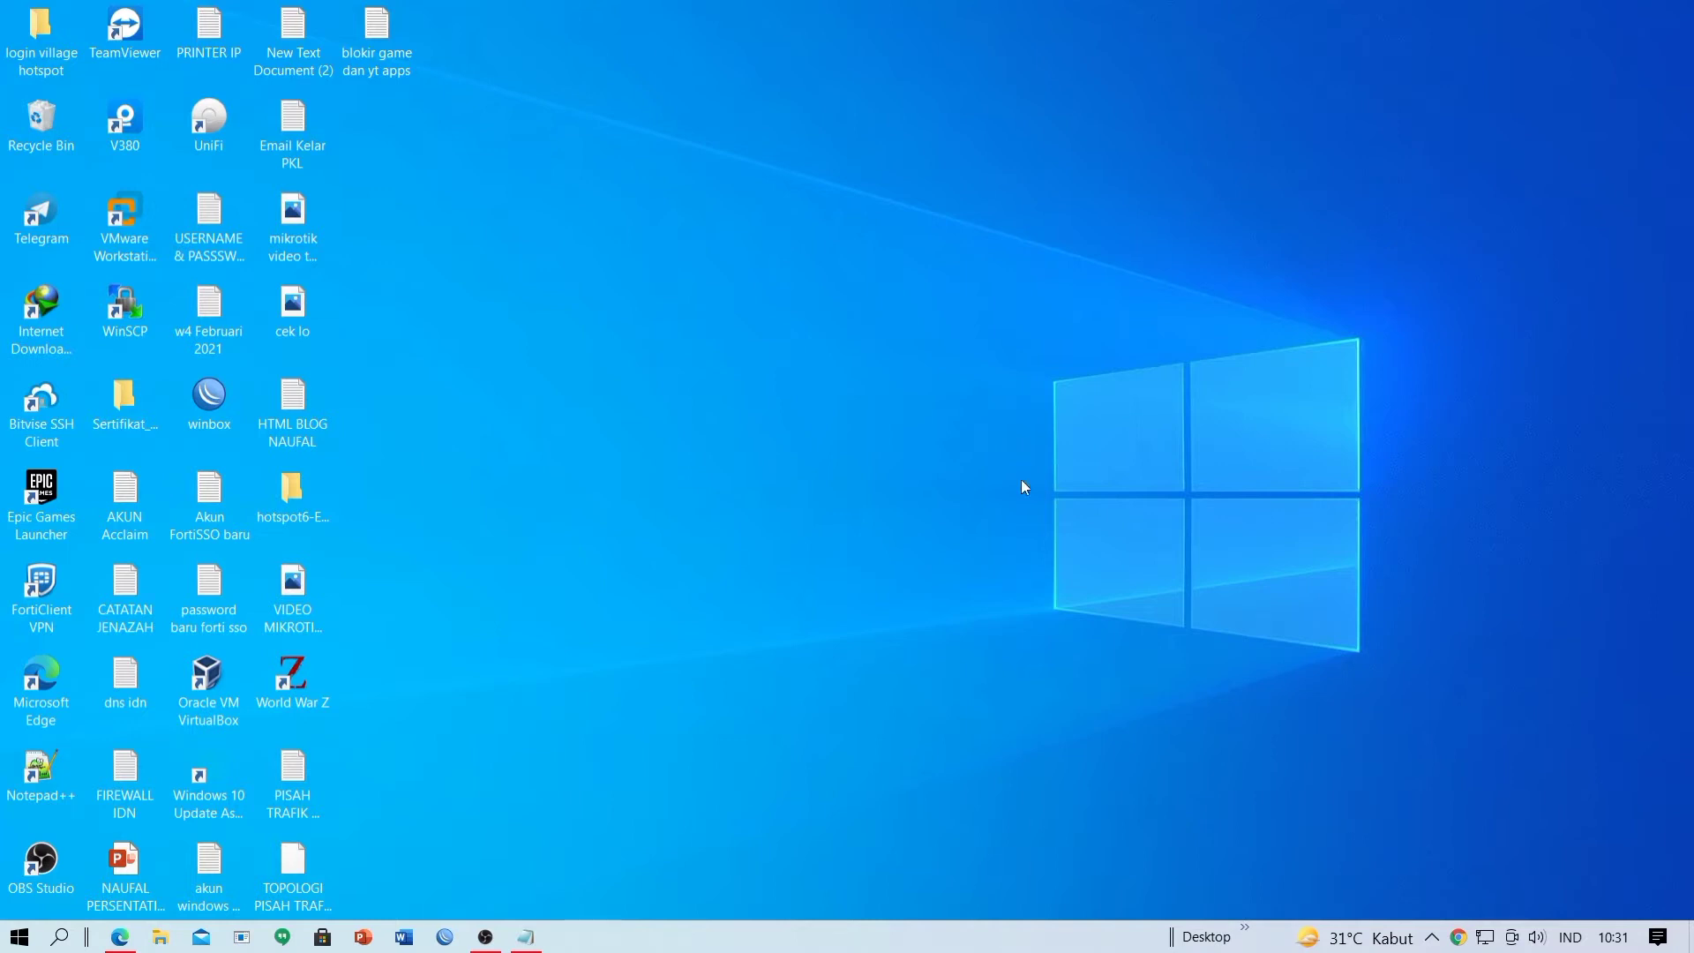
Step: Open the blocking notes in Notepad, switch to WinBox, and connect to the router with the saved login
click(526, 937)
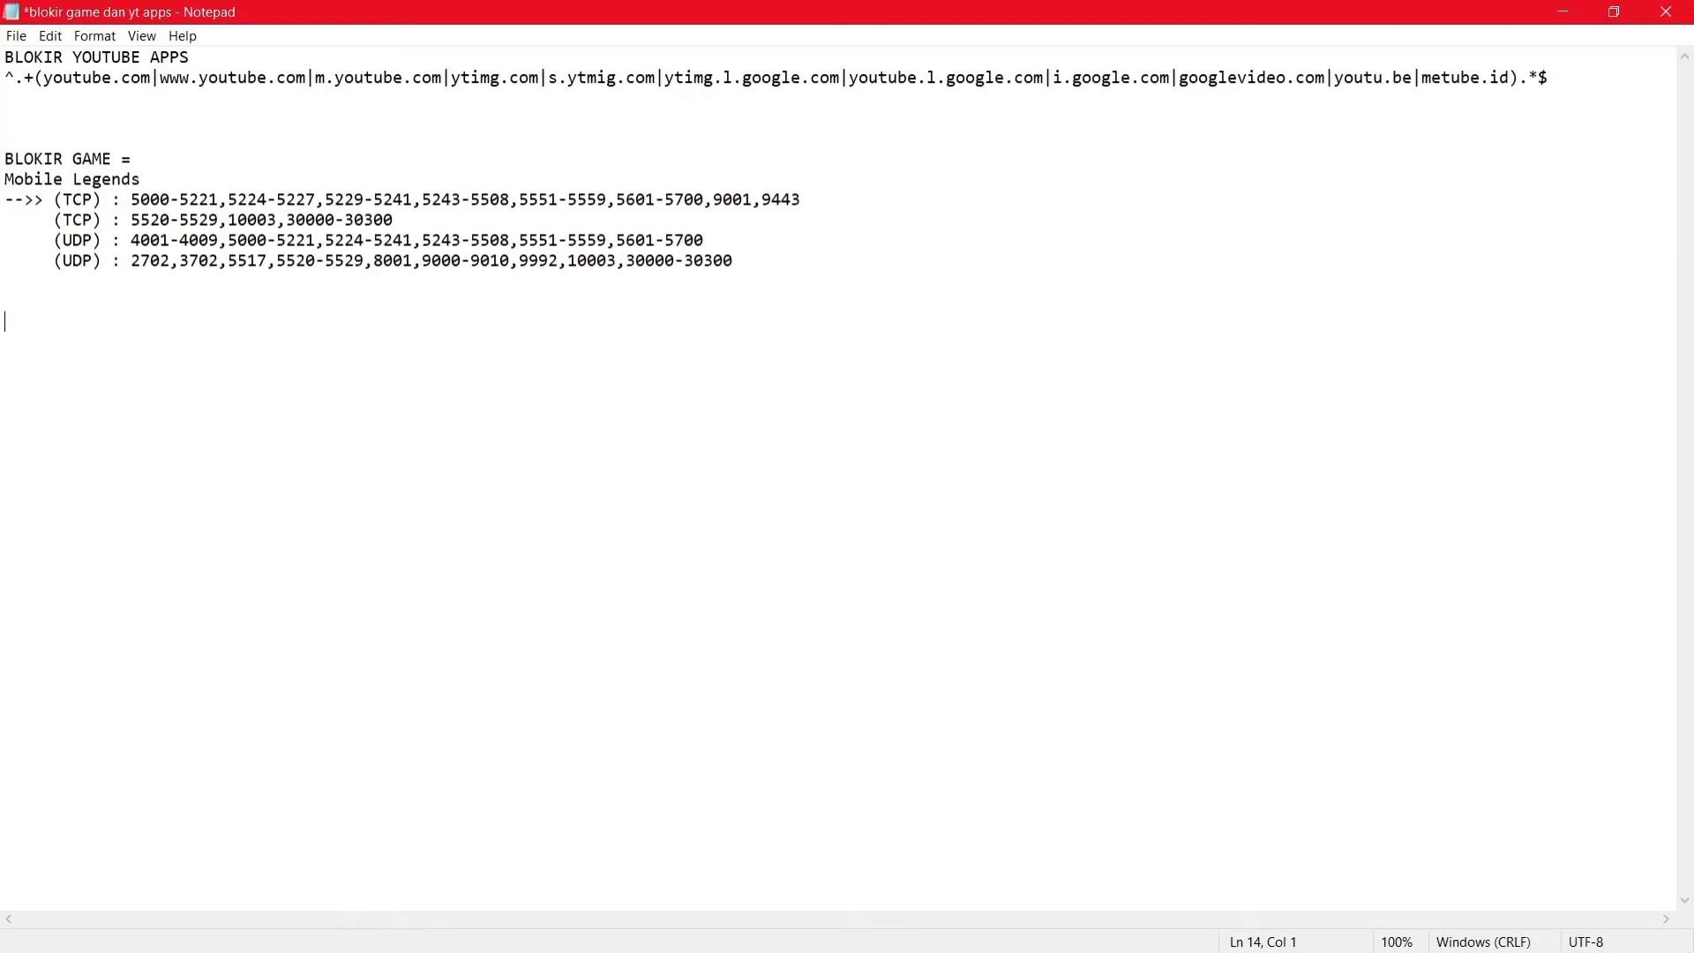
click(446, 937)
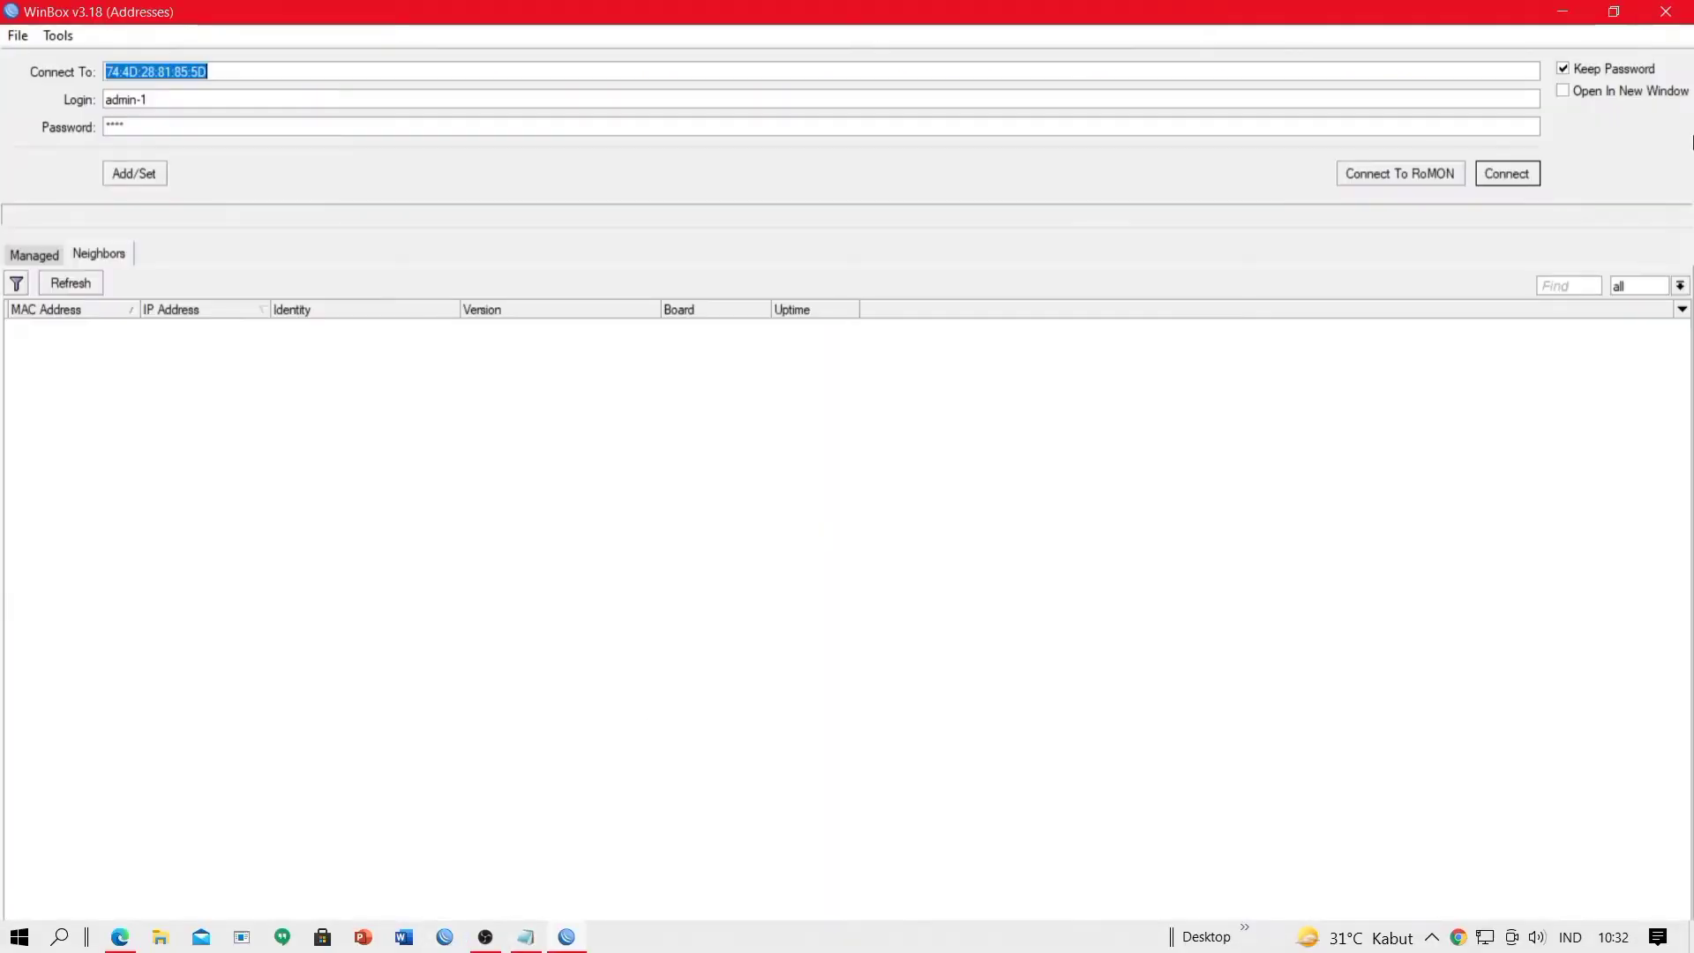
click(1516, 173)
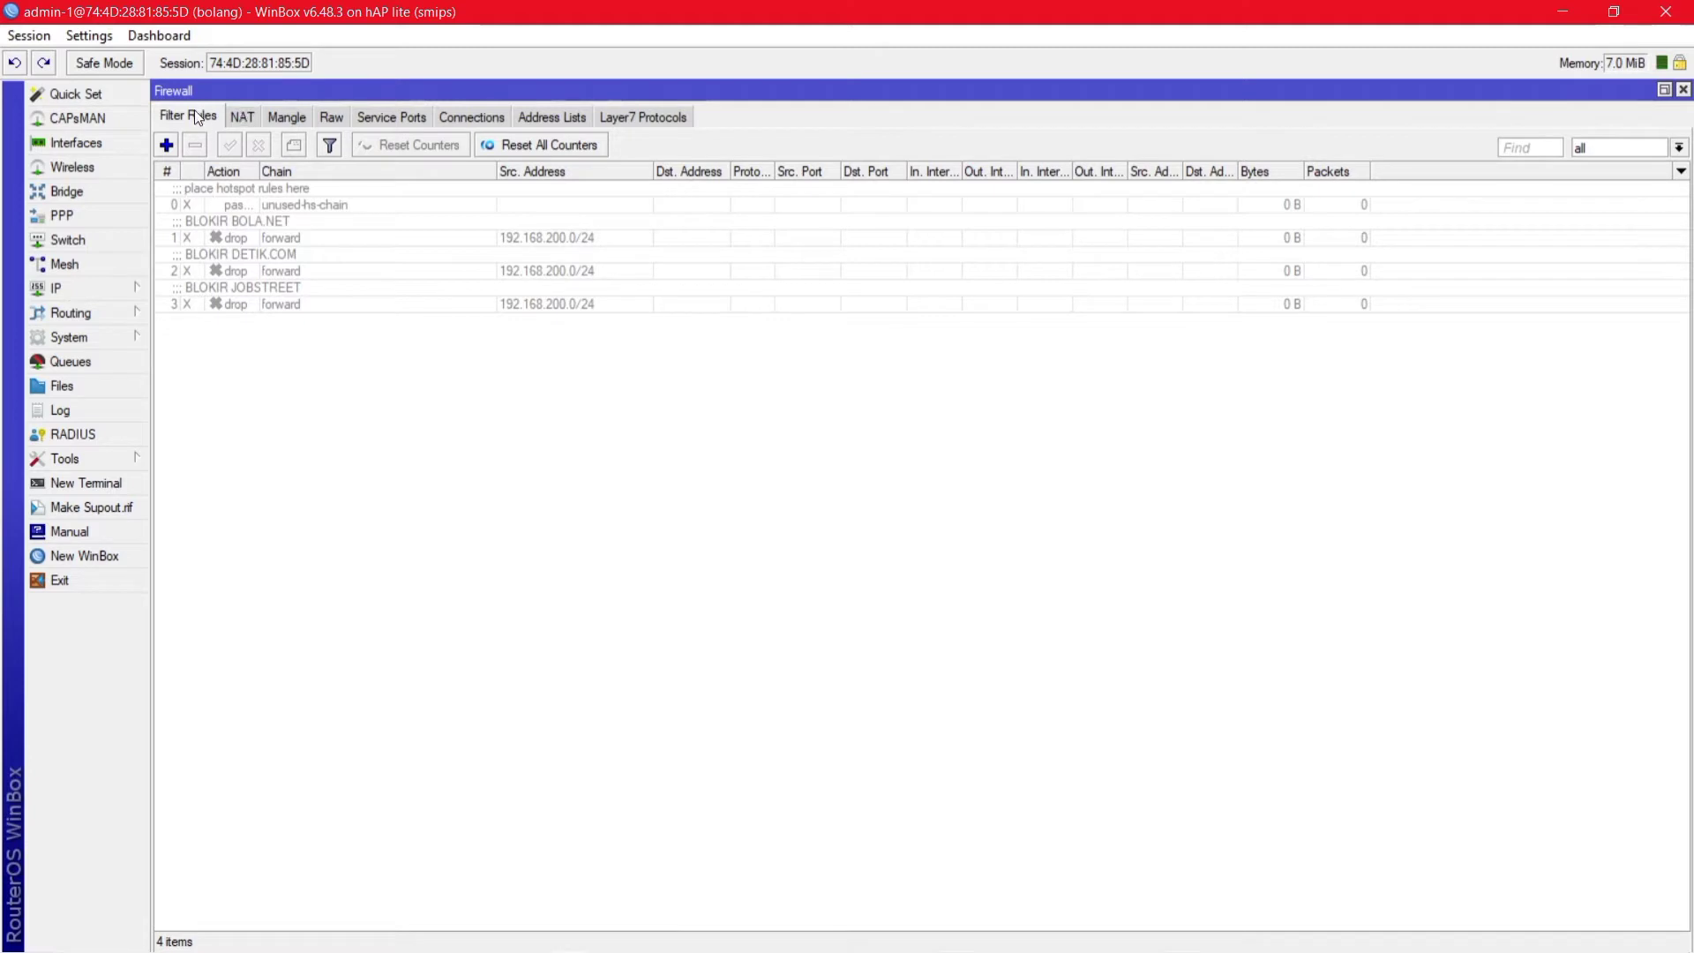
Step: Start a new IP firewall filter rule on the forward chain with source address 192.168.110.0/24
click(69, 284)
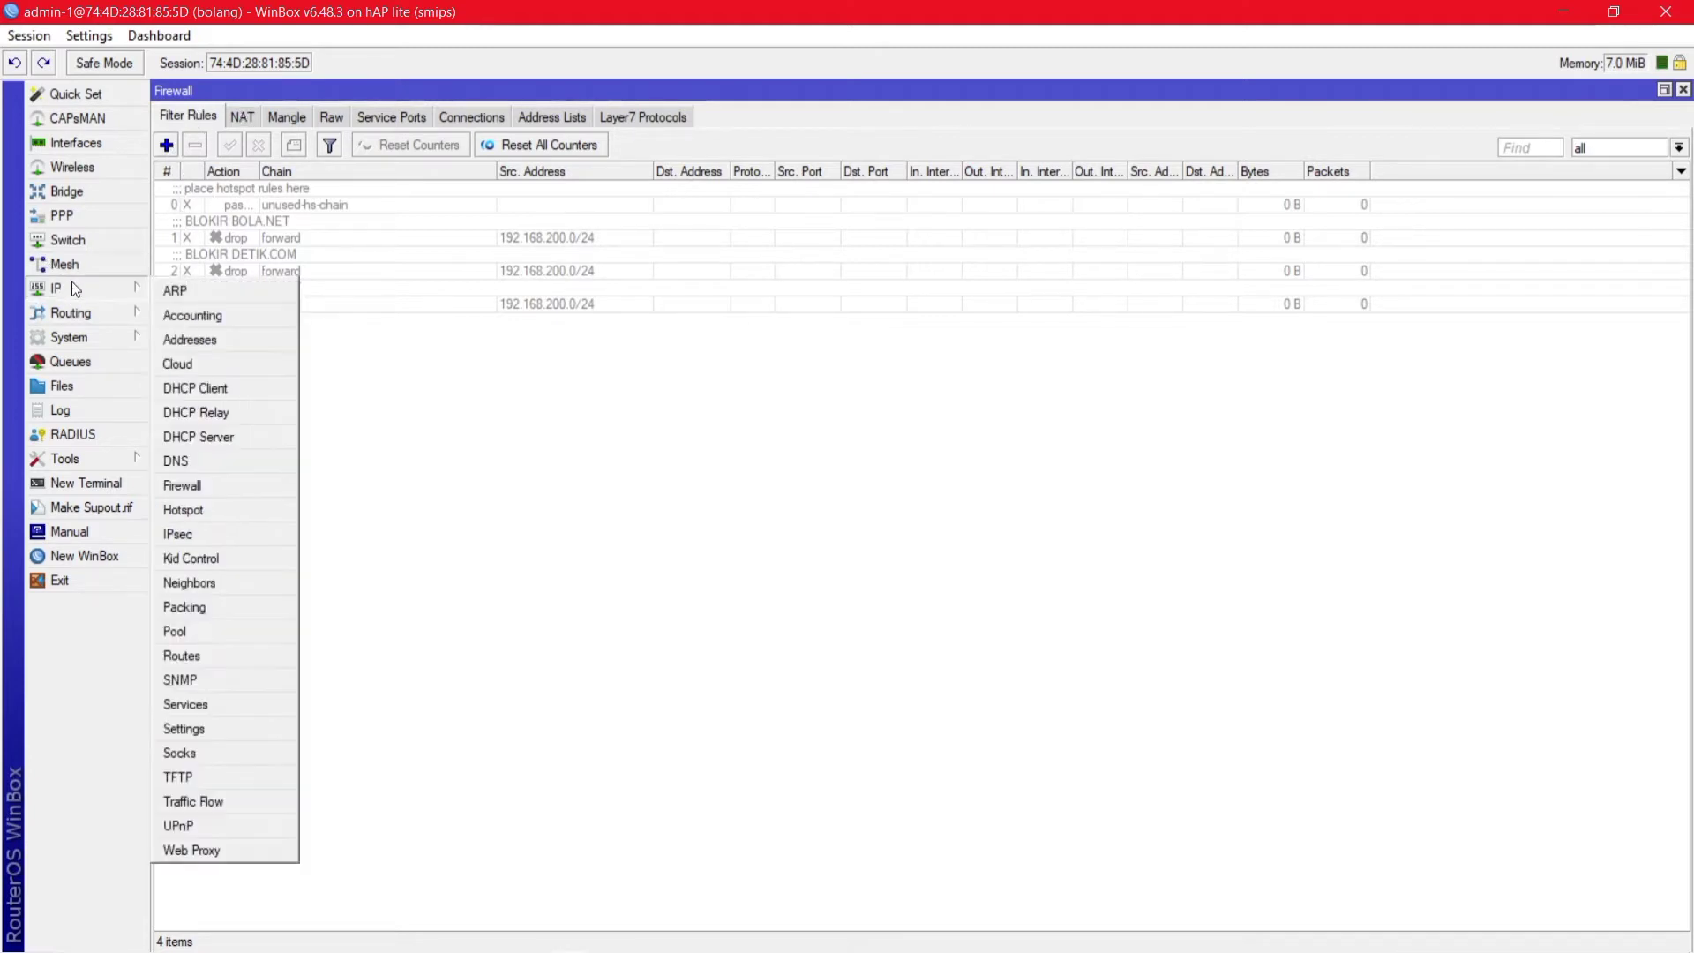
click(200, 481)
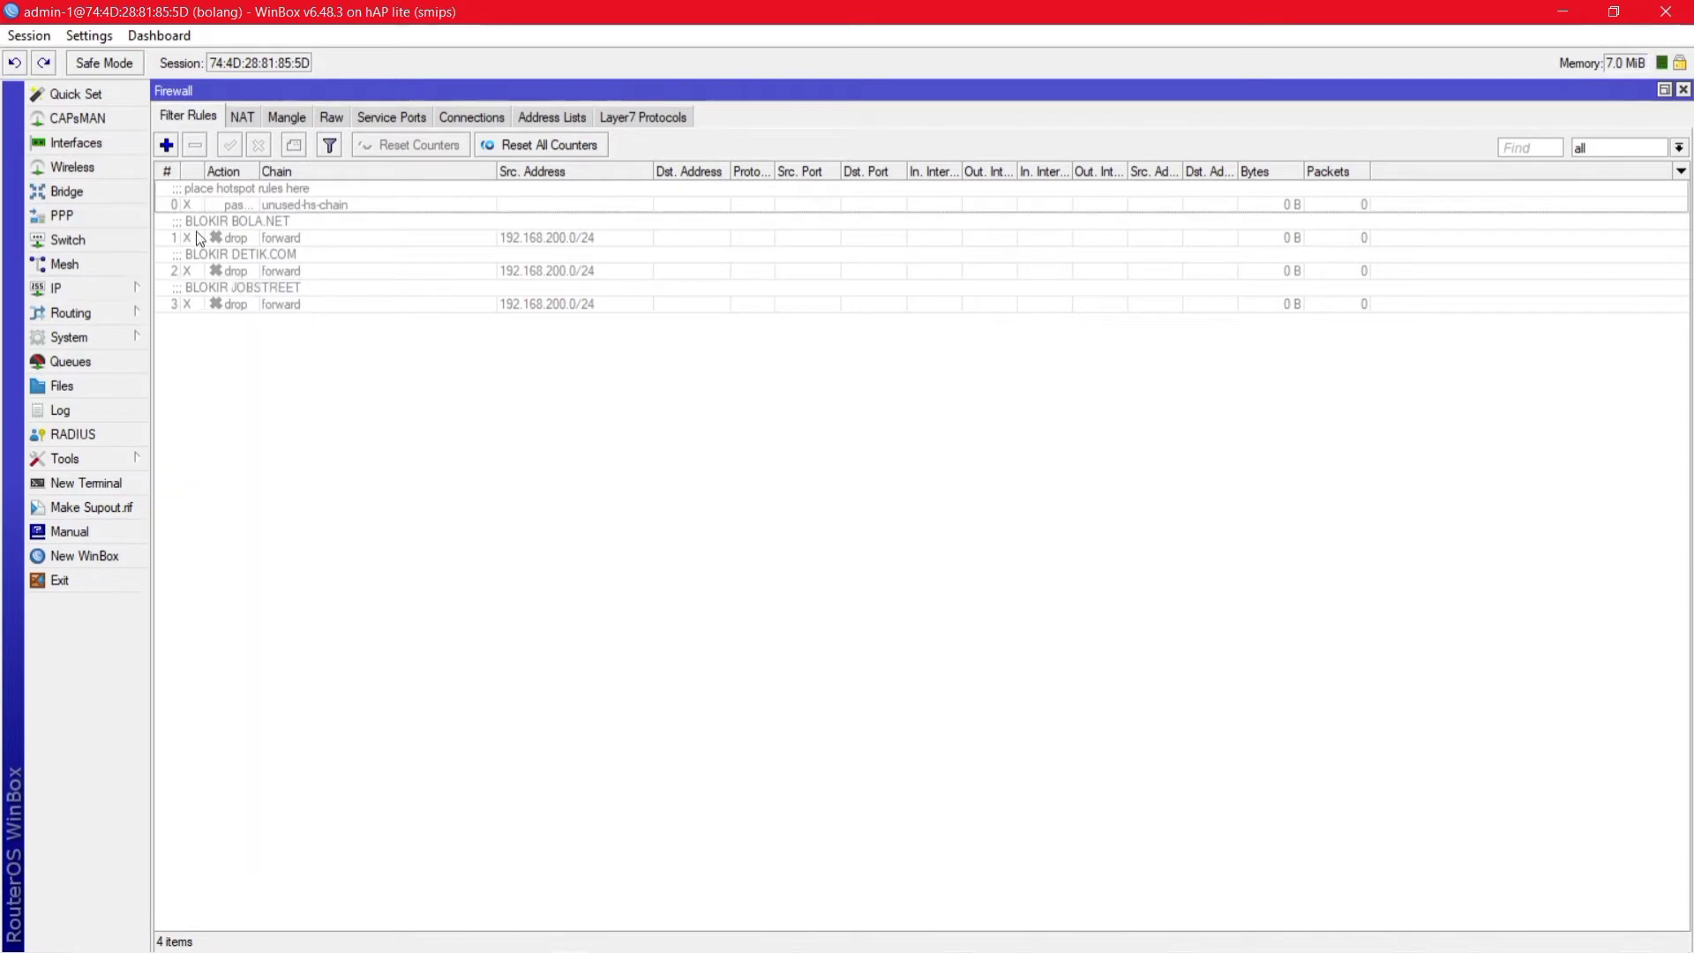
click(173, 146)
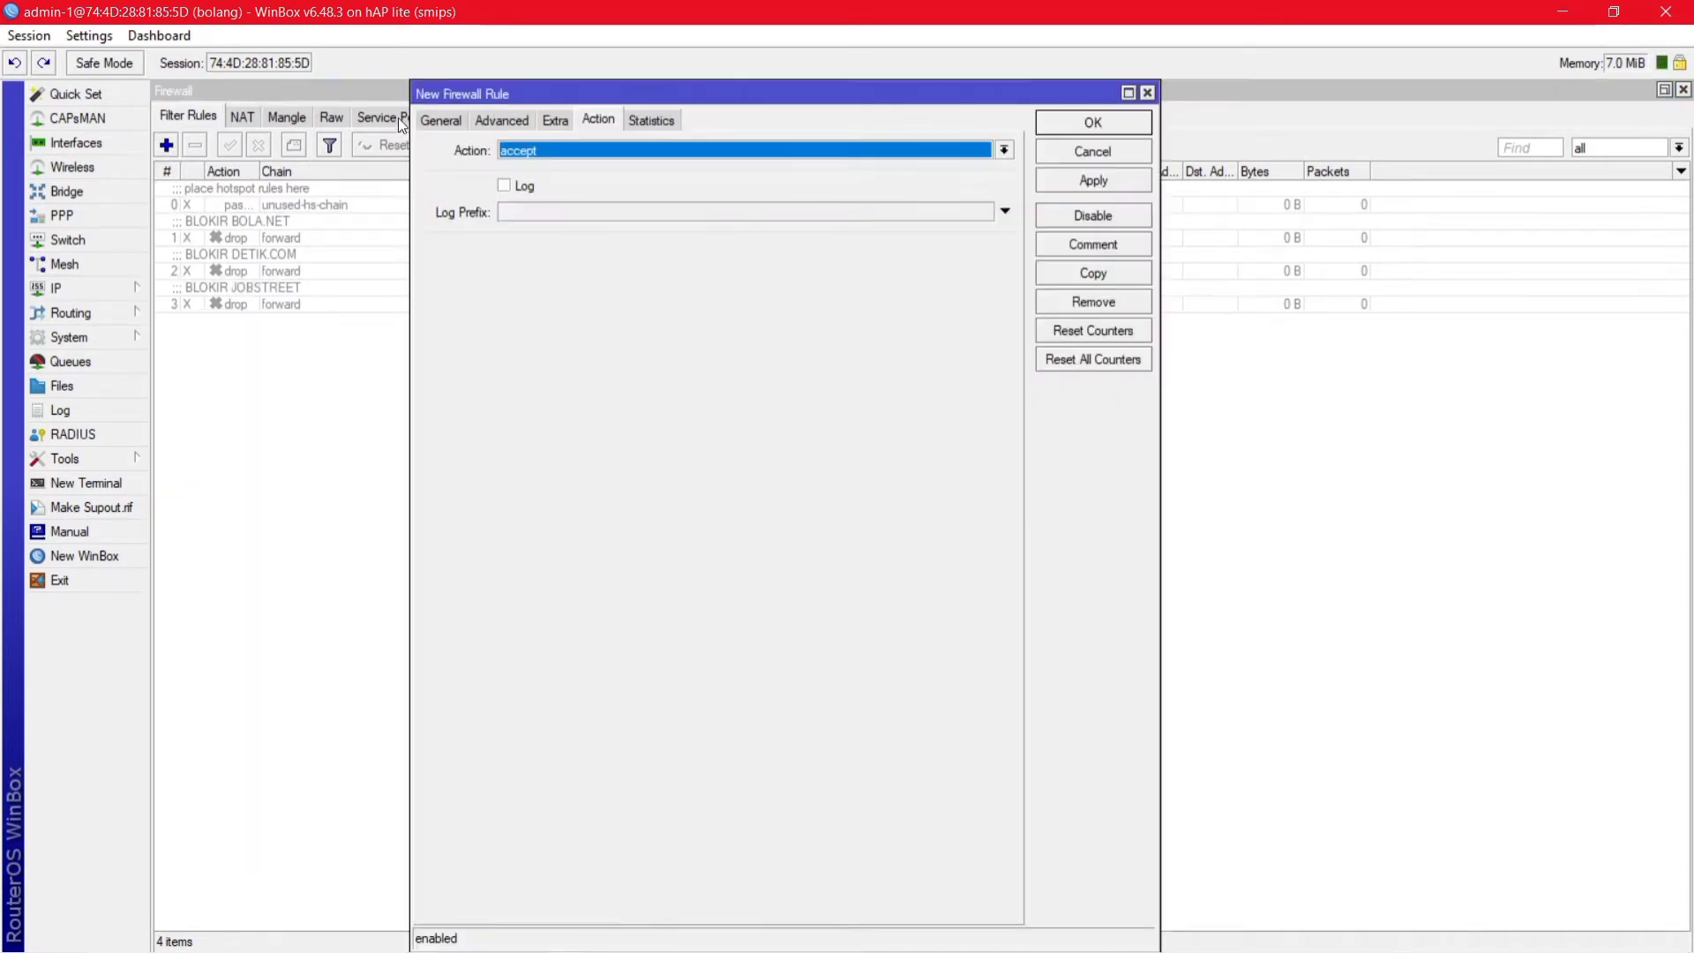
click(429, 120)
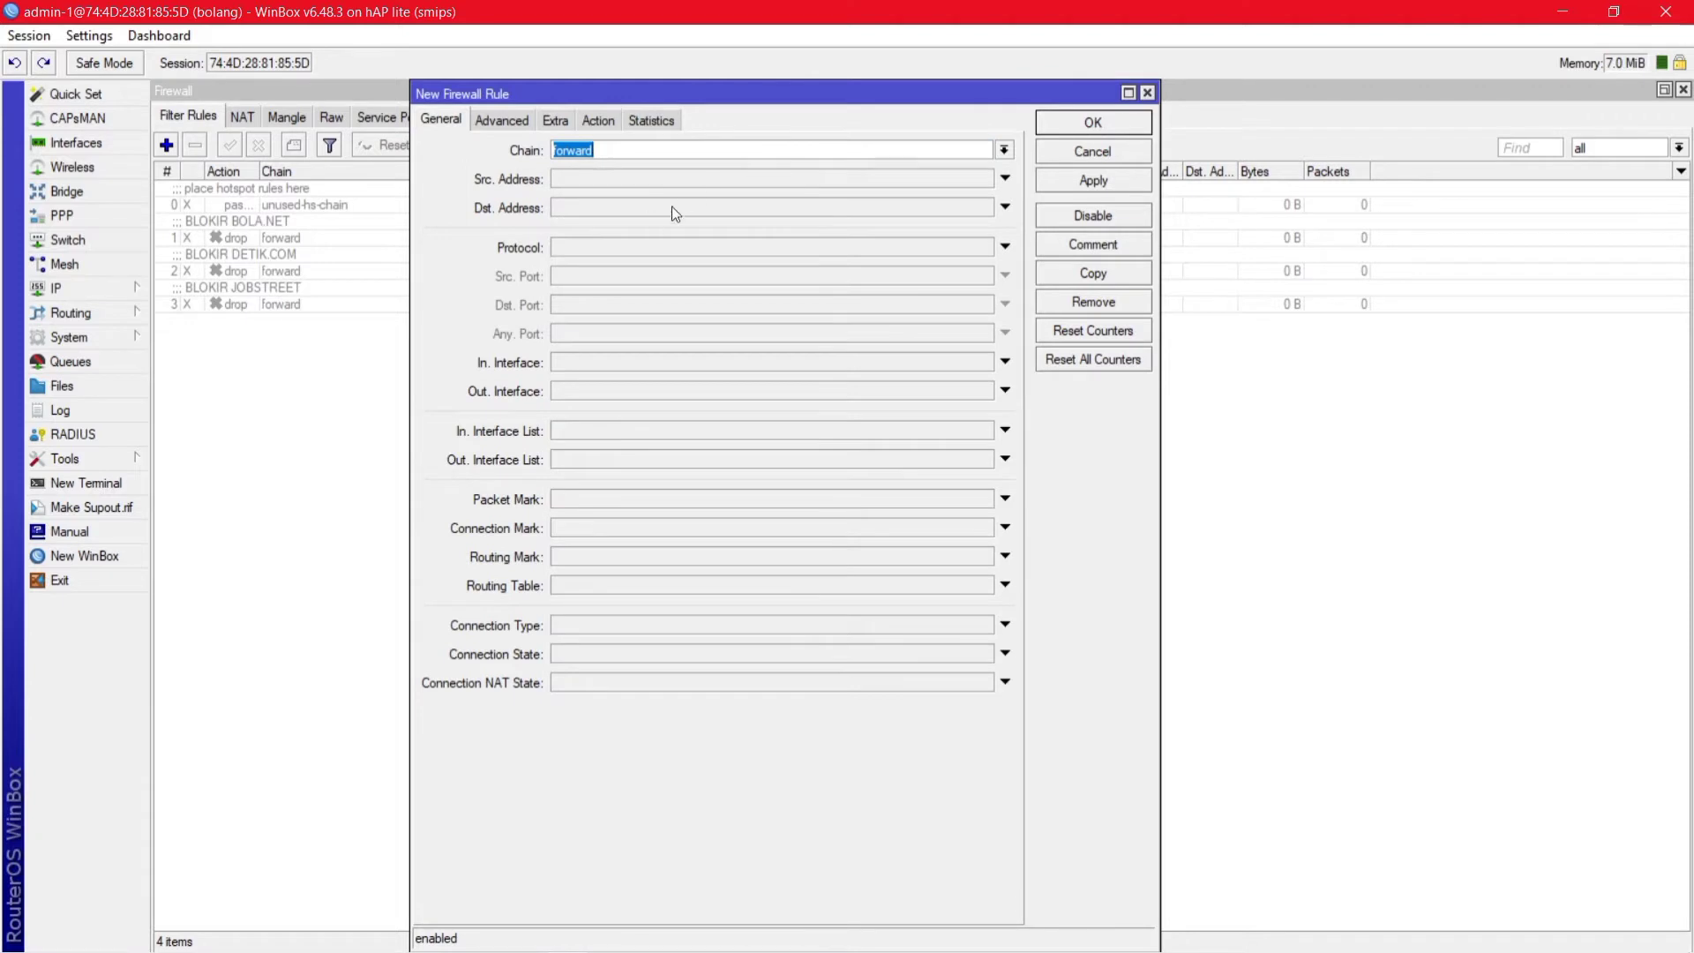
click(629, 179)
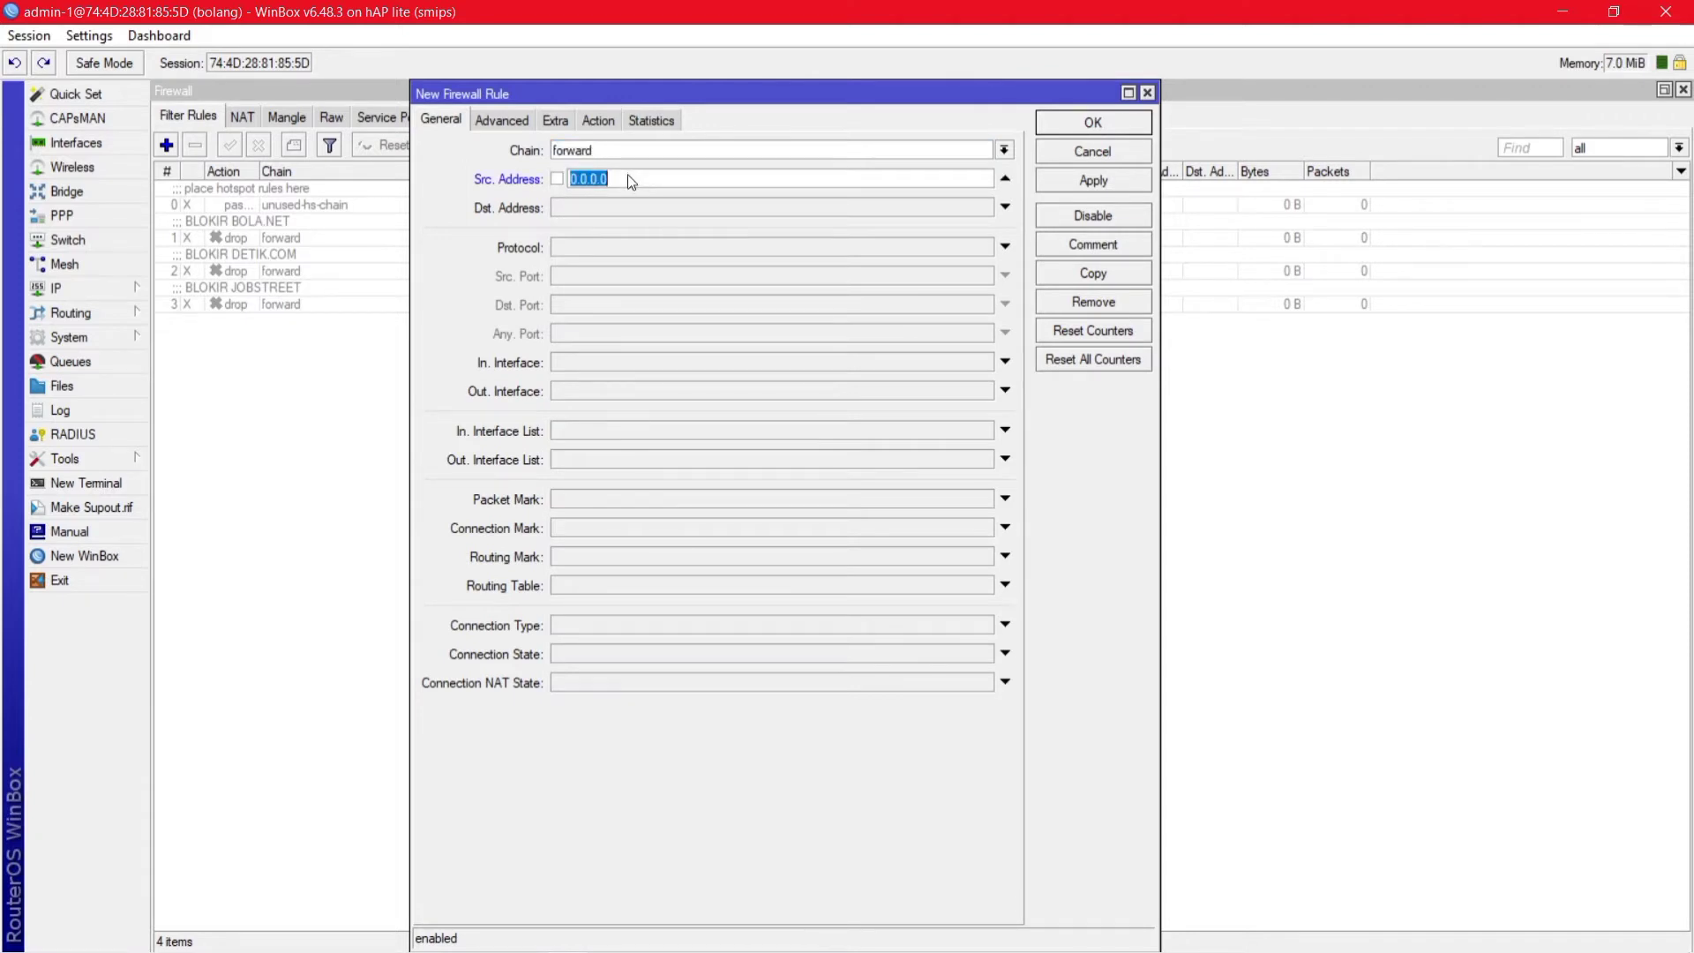
text(192)
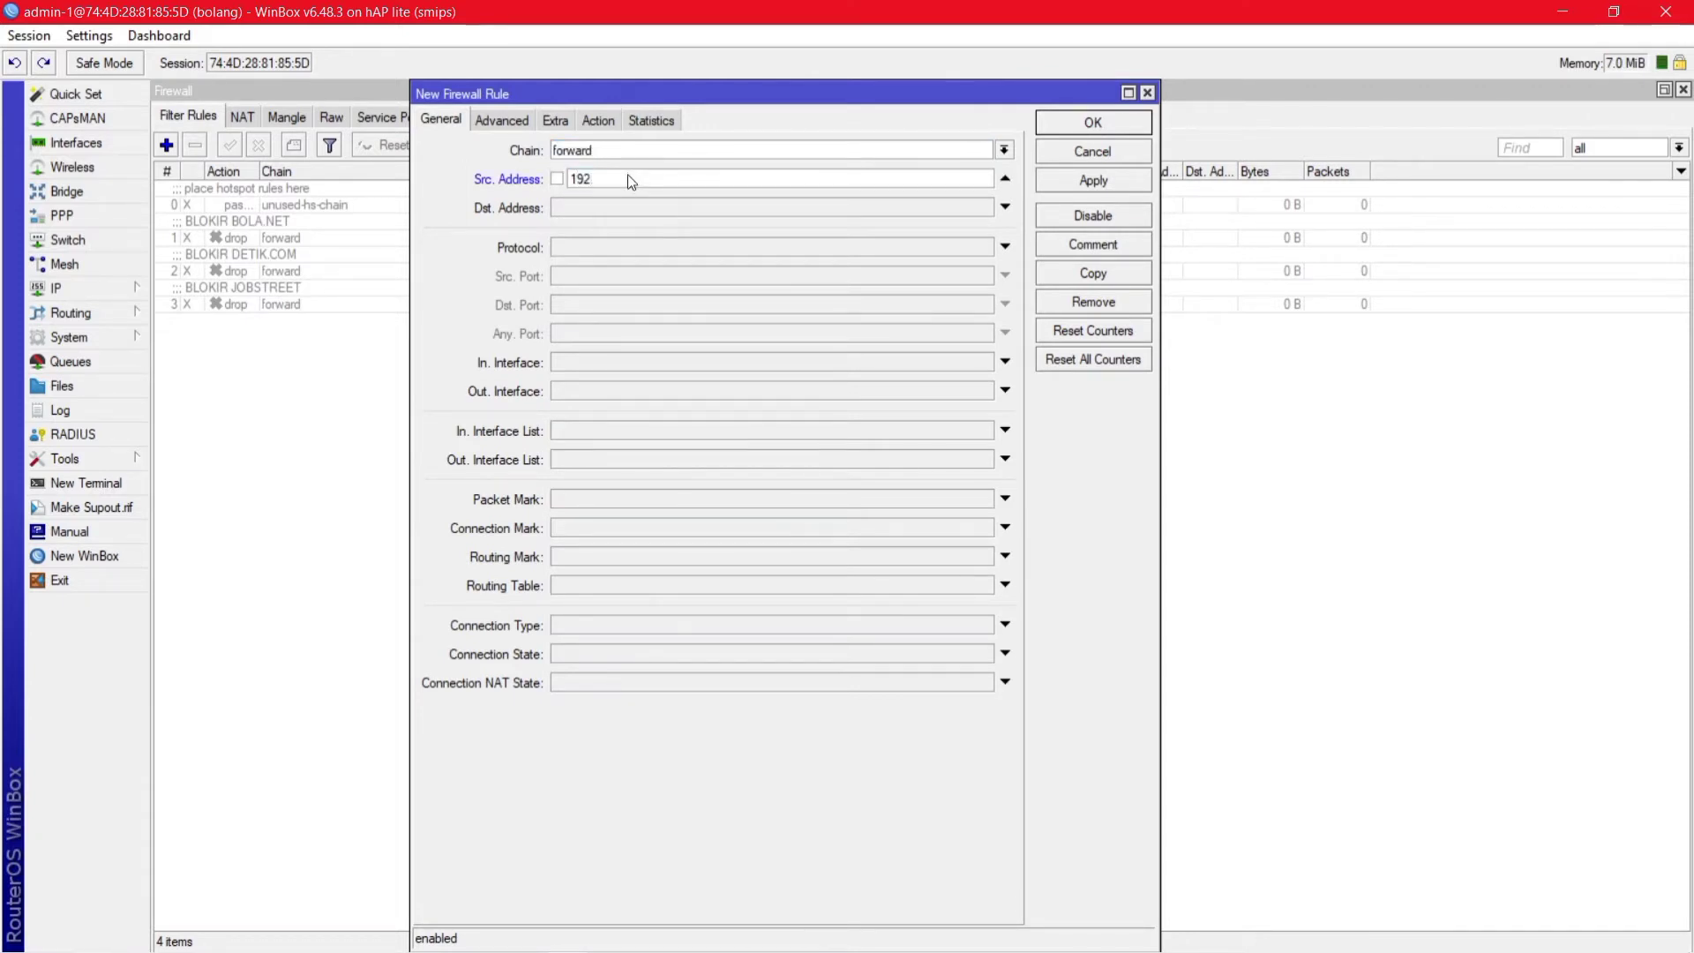
text(.168.110.0/24)
drag(652, 93, 1132, 181)
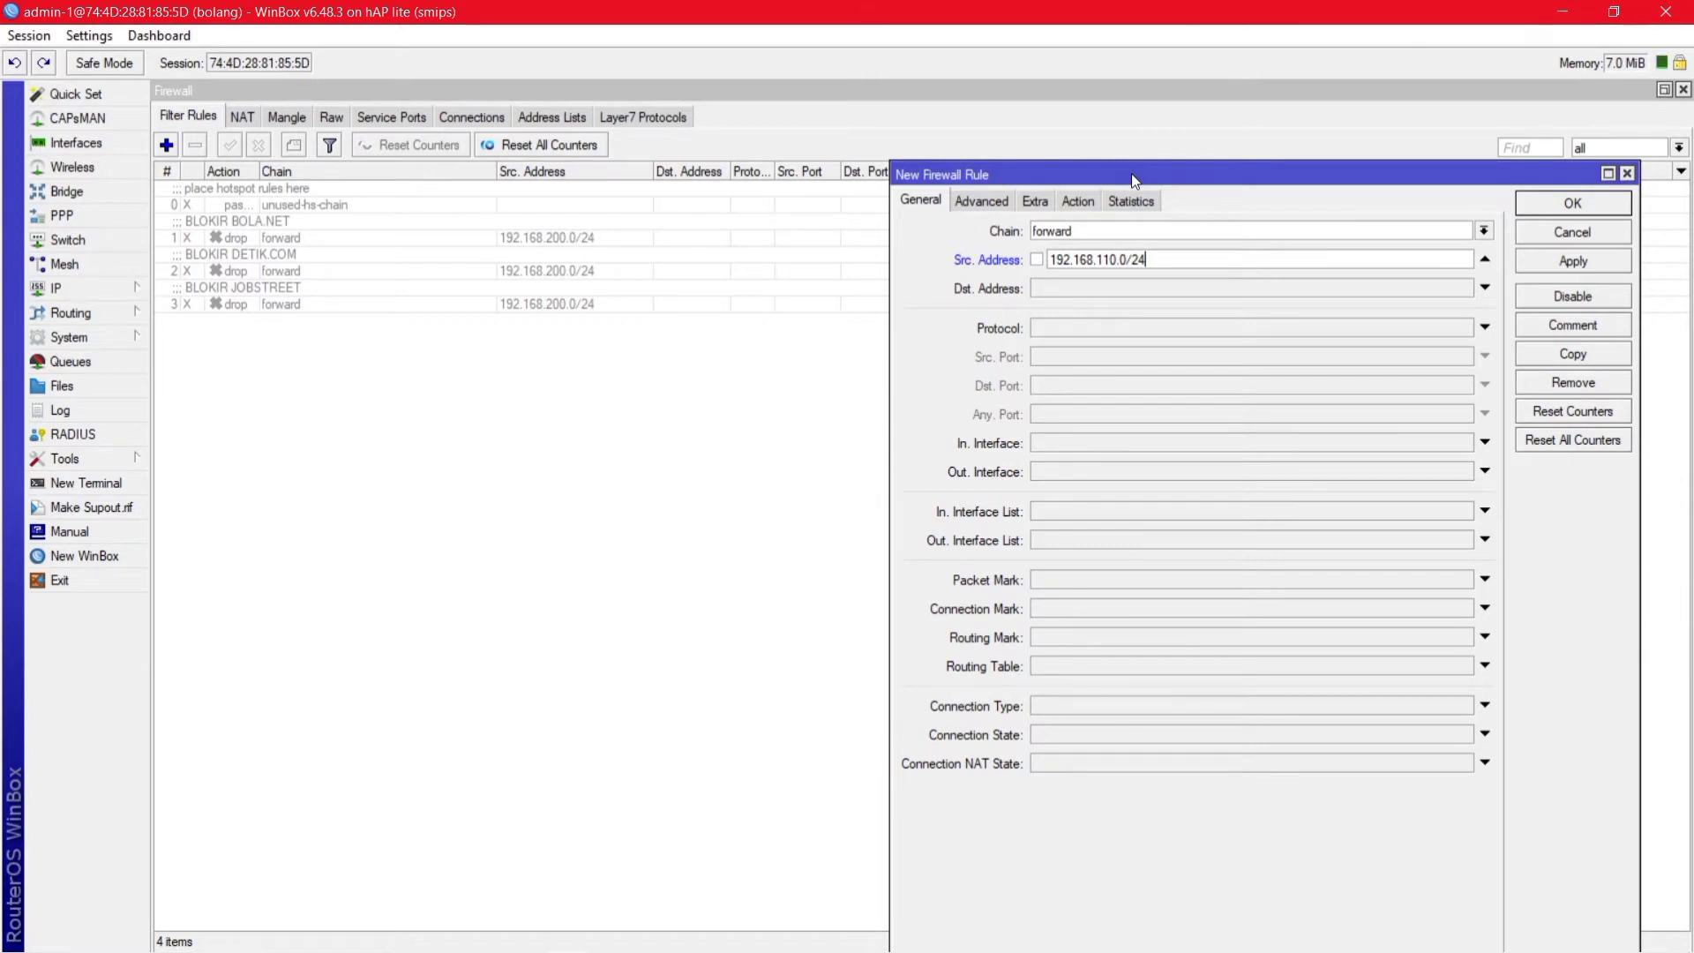
mouse_move(1178, 259)
mouse_down()
mouse_move(1046, 259)
mouse_move(1161, 260)
mouse_up()
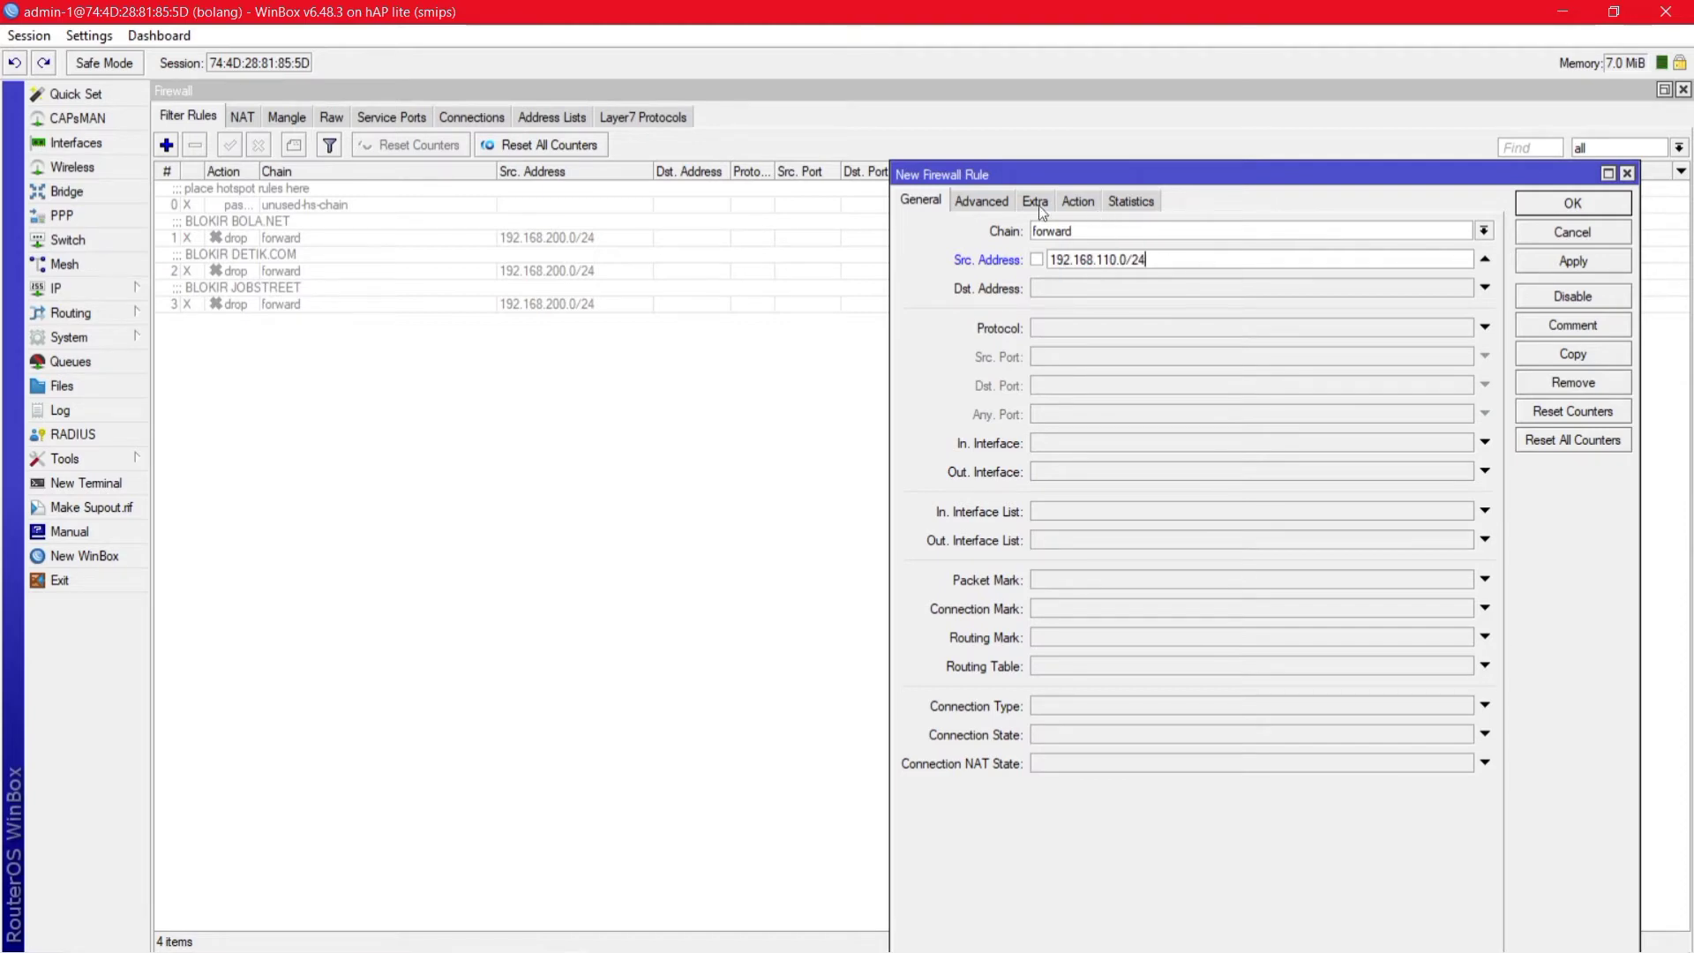
Step: Set the new firewall rule's protocol to 6 (tcp)
click(1008, 204)
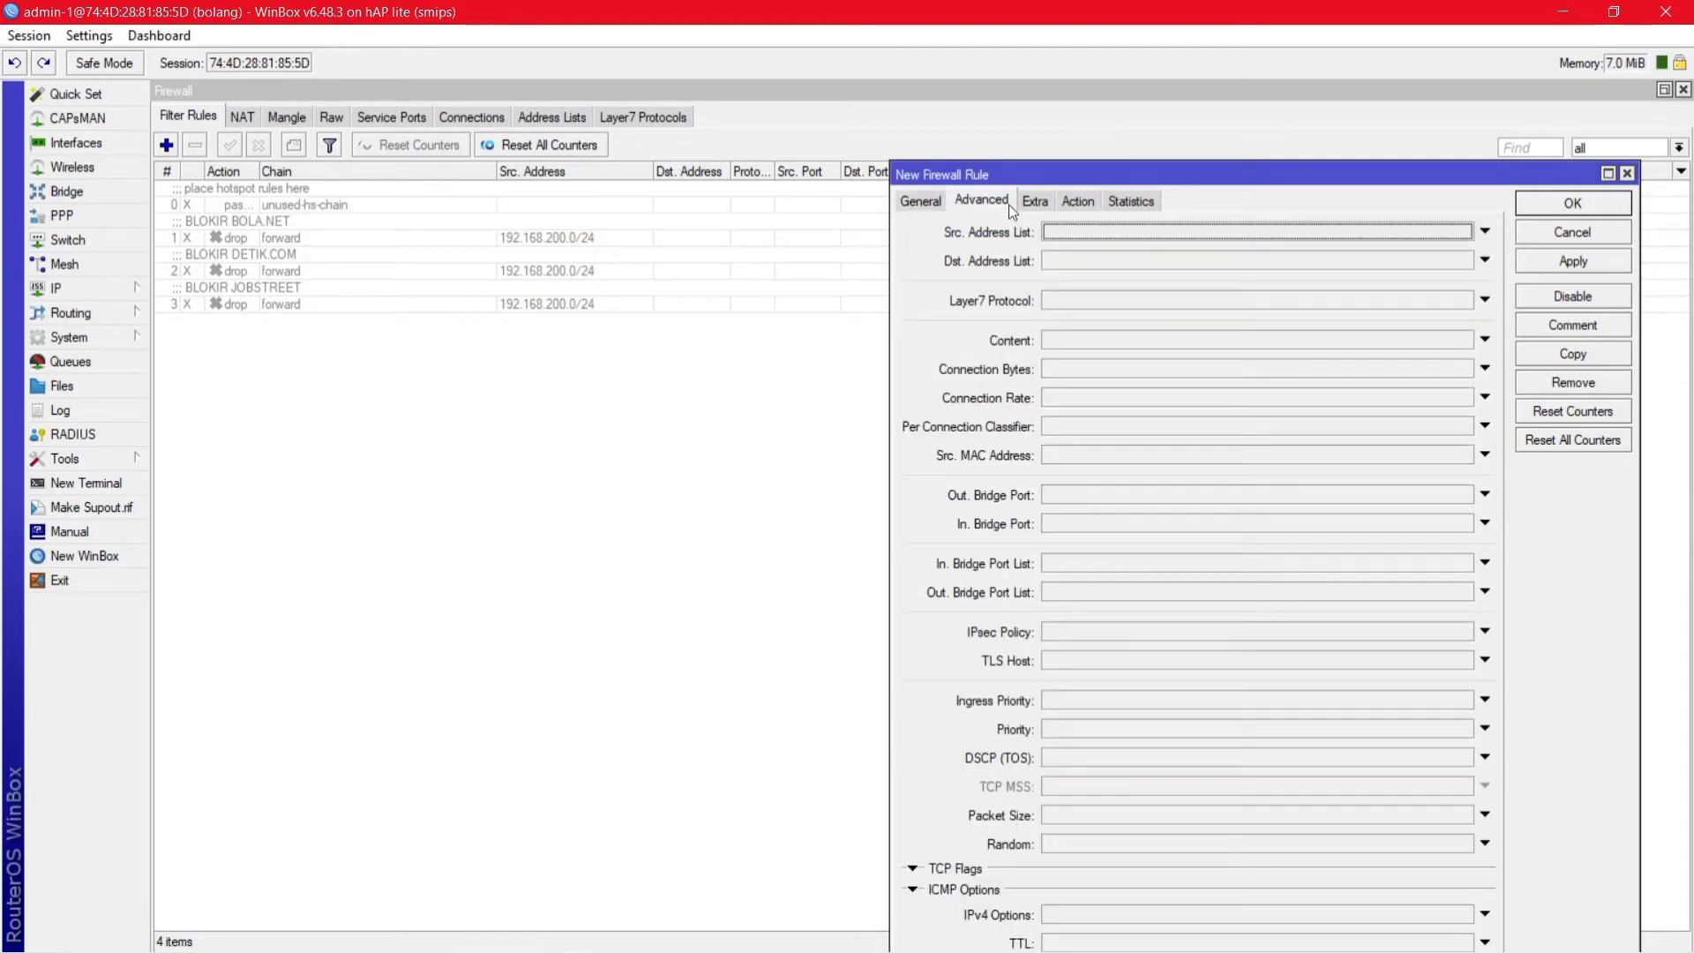
click(914, 199)
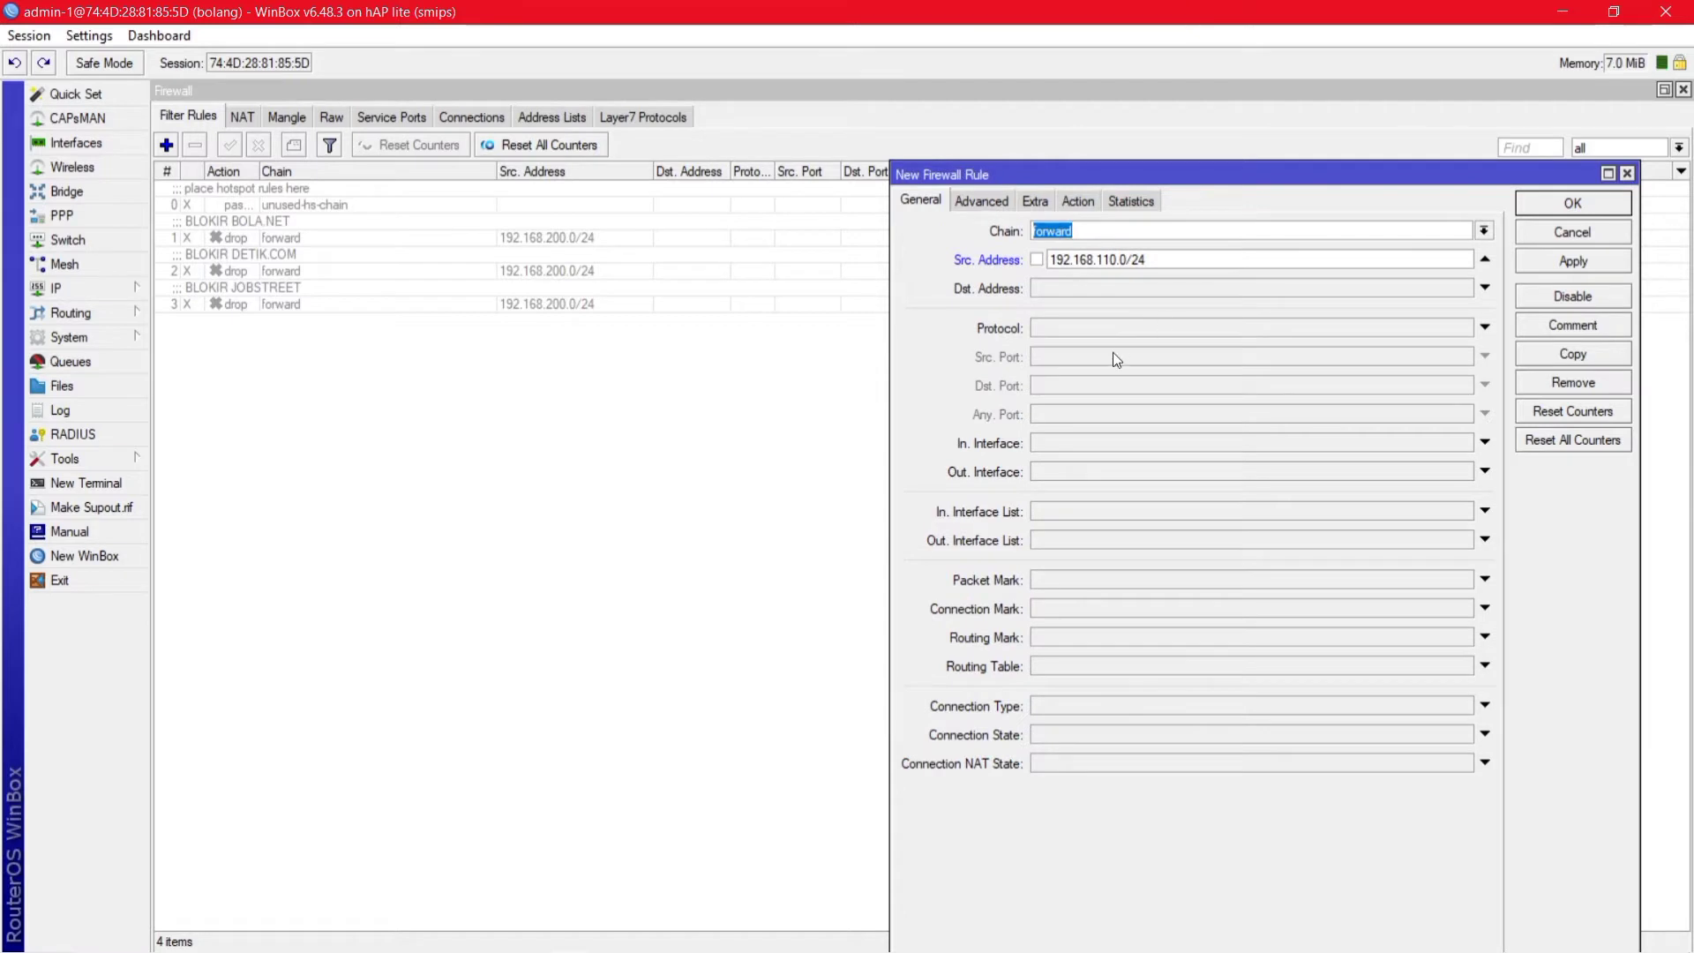
click(1103, 322)
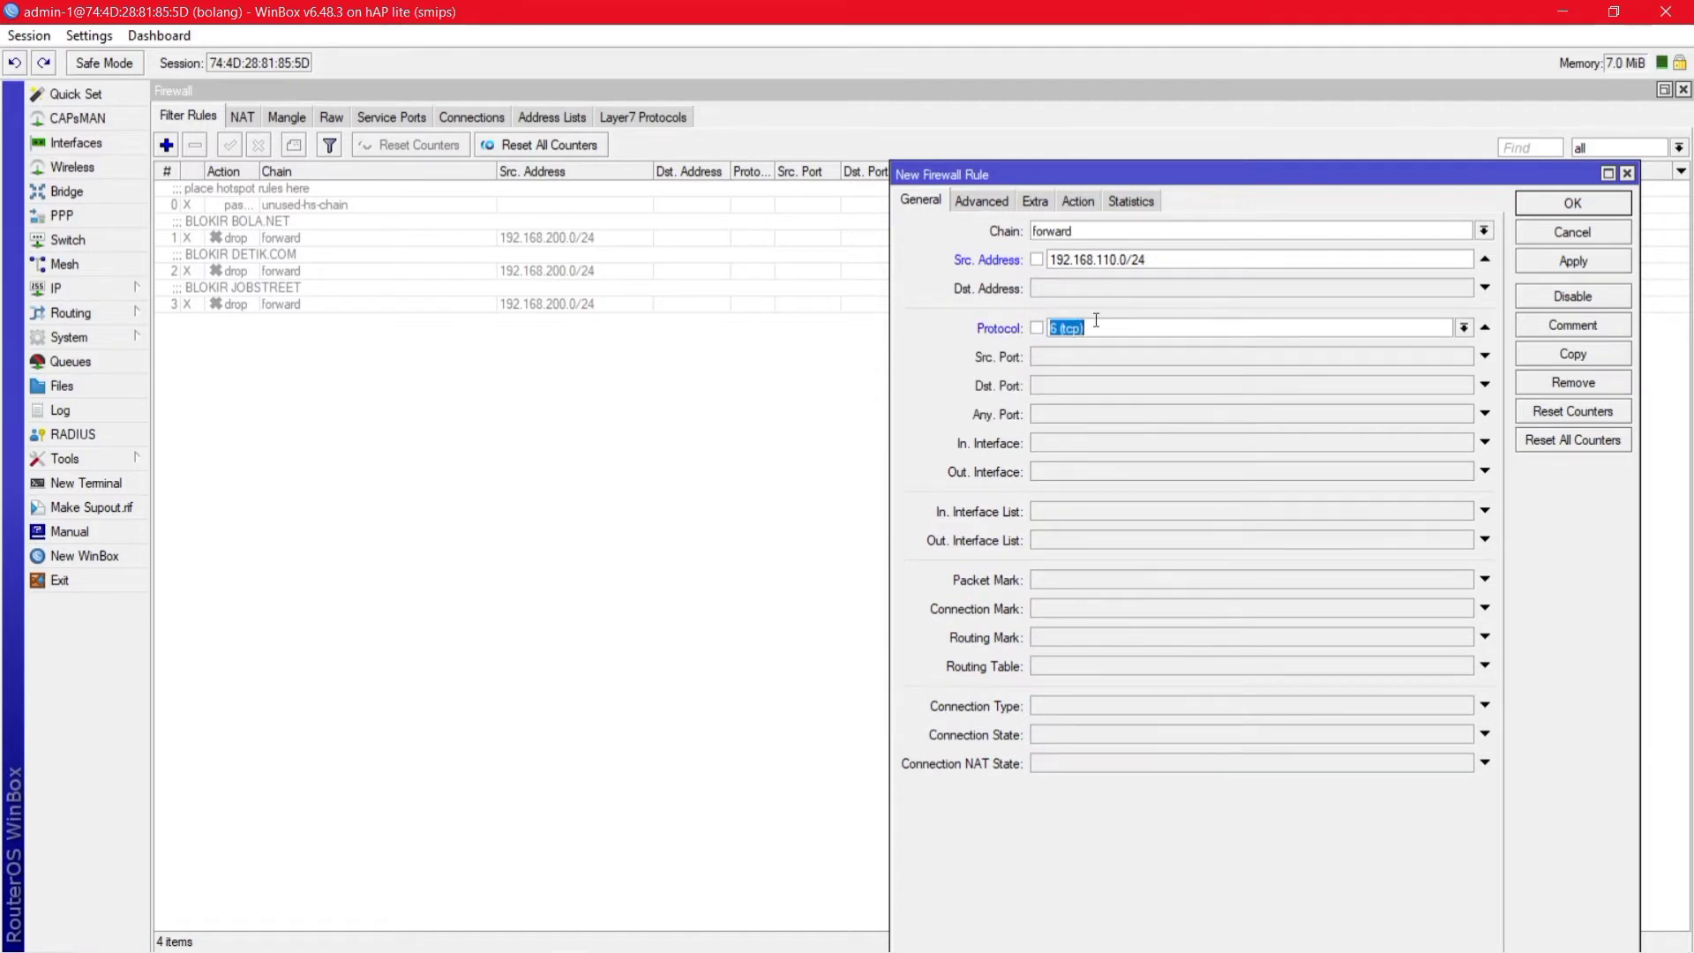
drag(1094, 174, 960, 178)
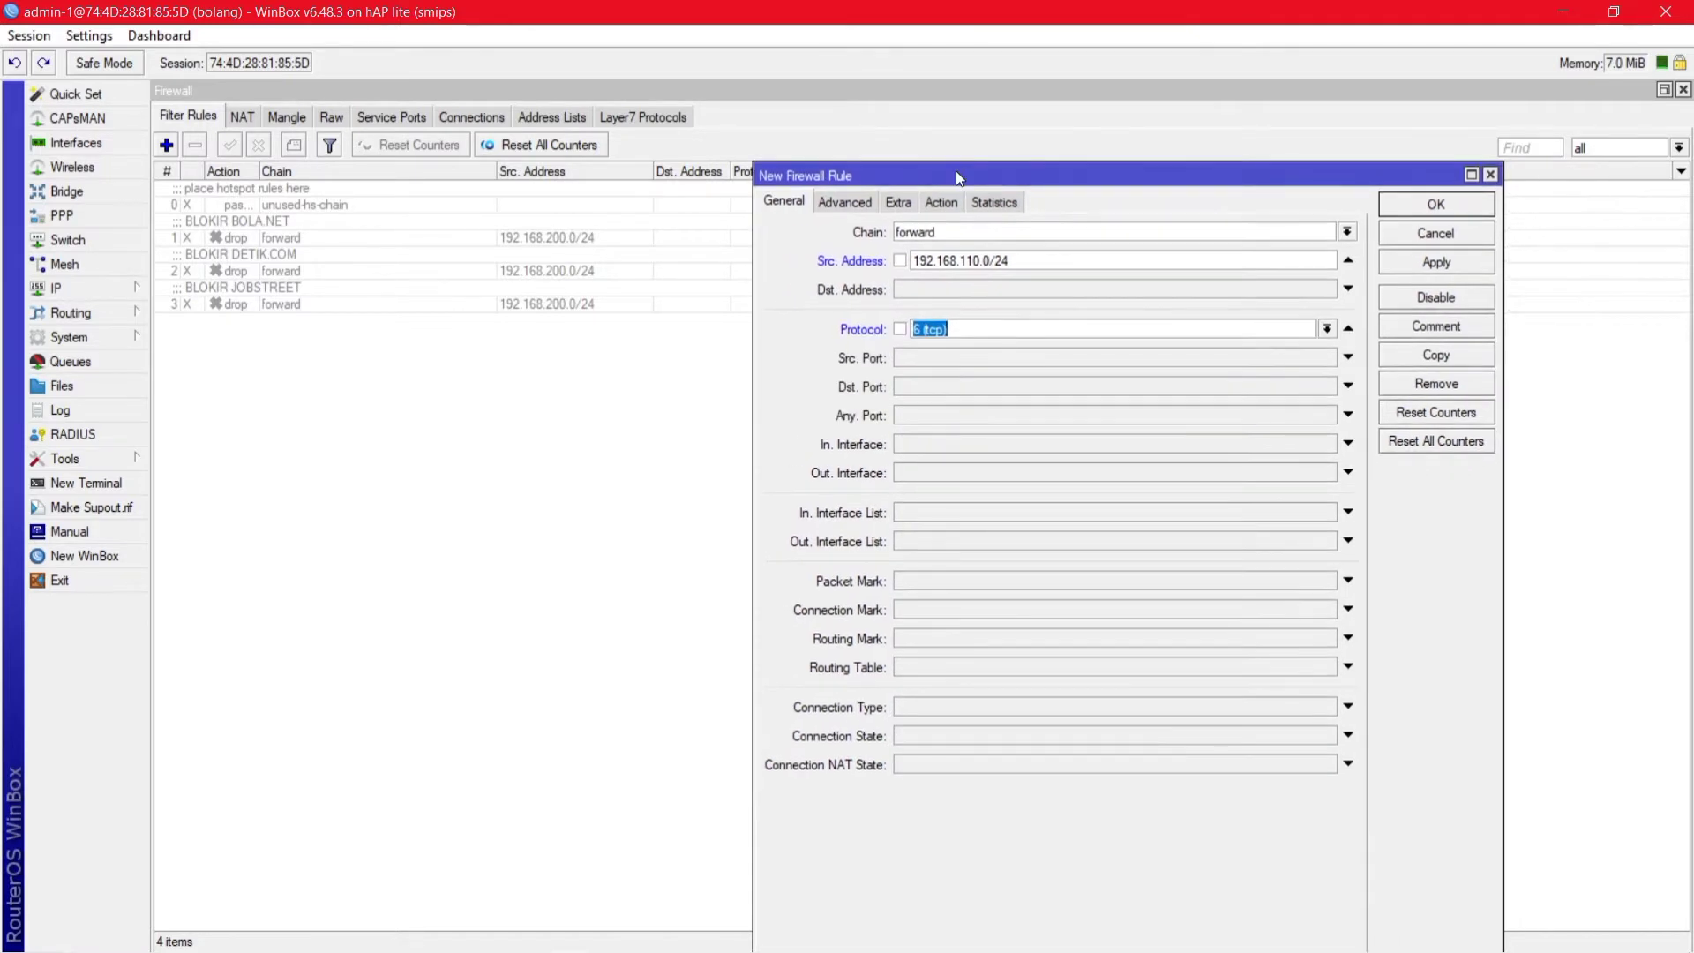
Step: Copy the first Mobile Legends TCP port list, 5000-5221 through 9443, from Notepad into the WinBox rule's destination port
click(527, 937)
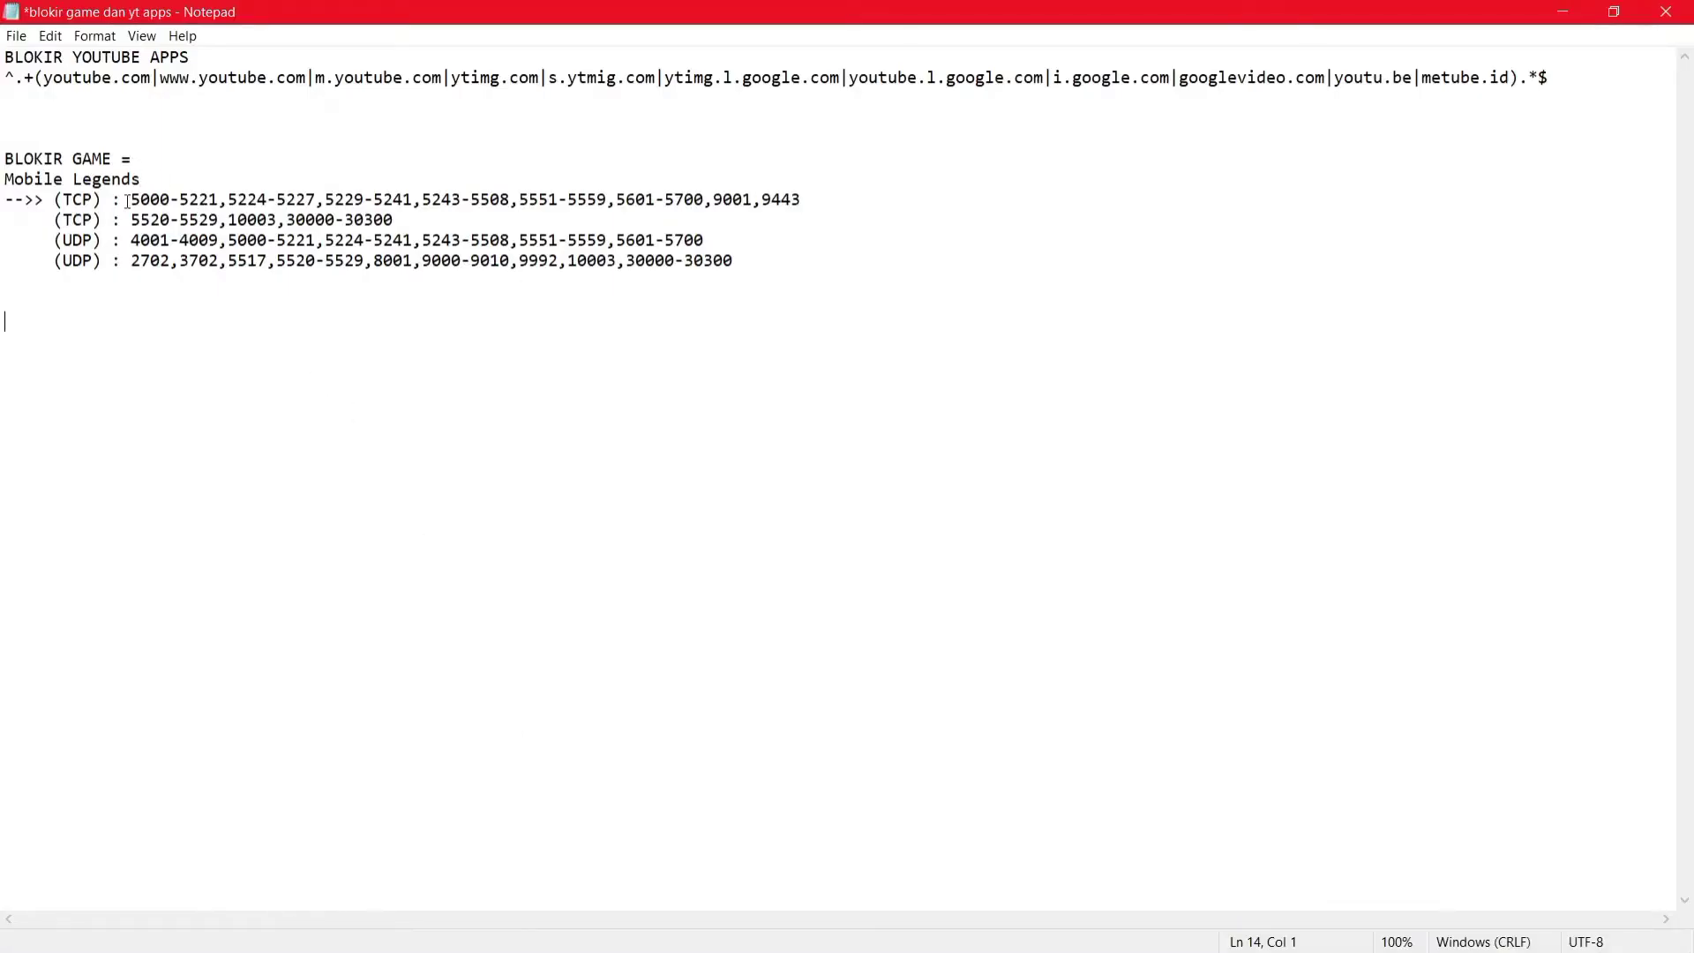
drag(130, 199, 825, 199)
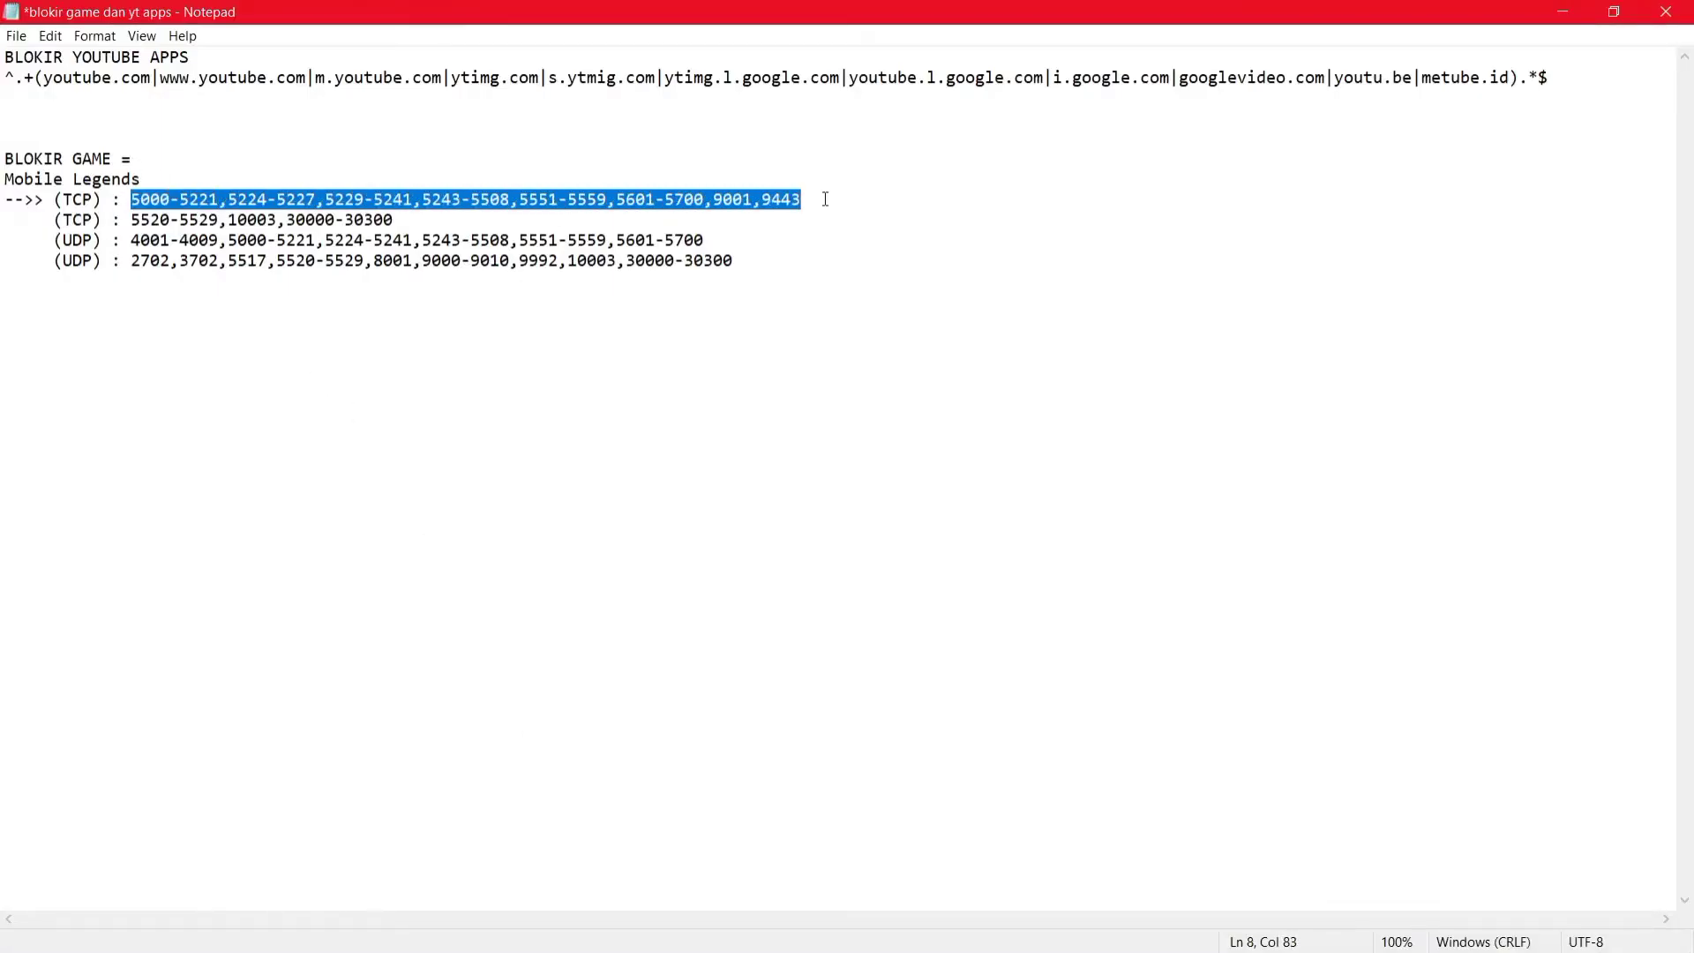
right_click(826, 199)
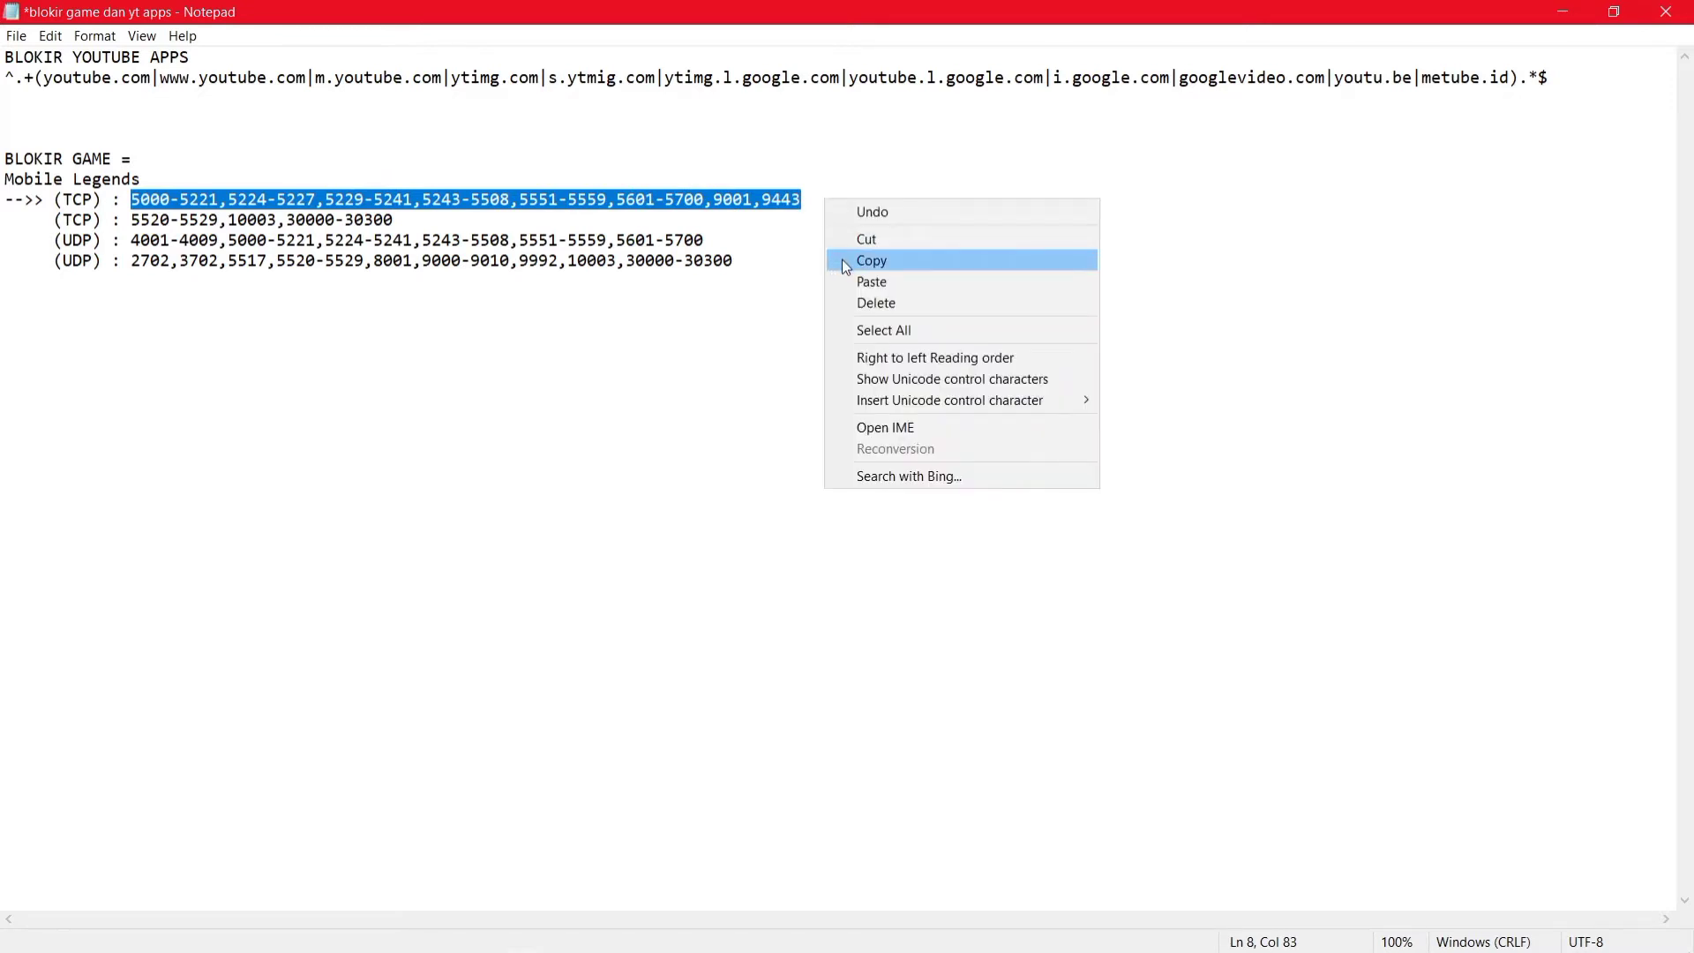
click(871, 261)
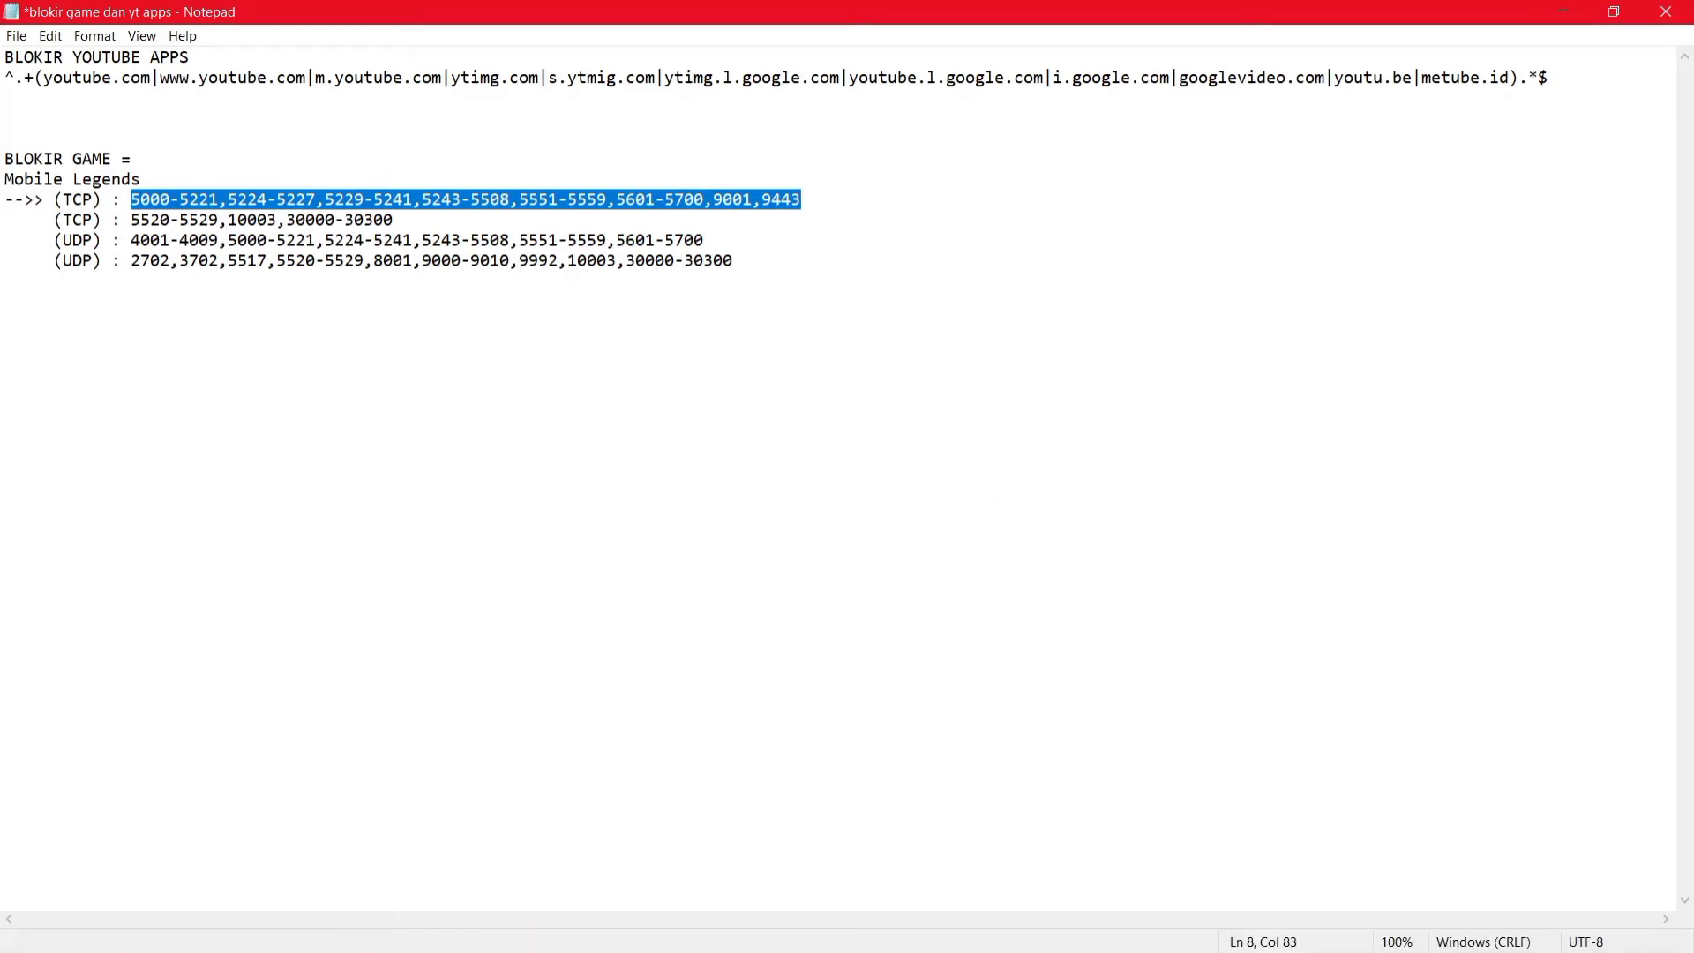
click(567, 940)
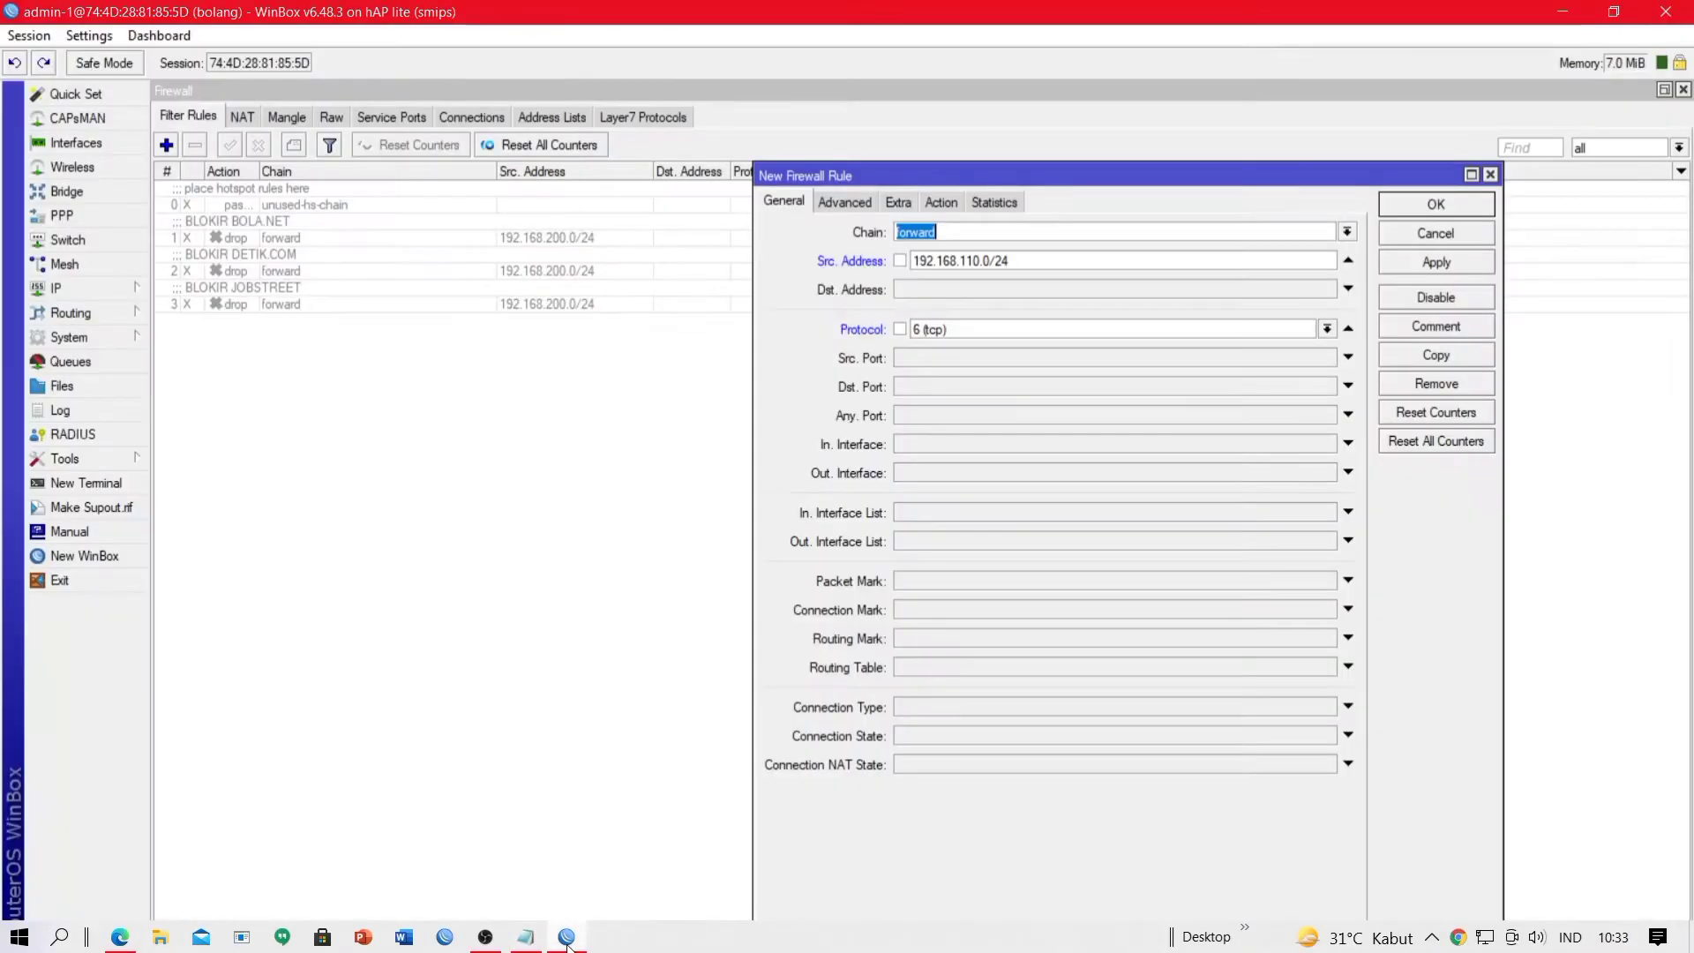
click(950, 387)
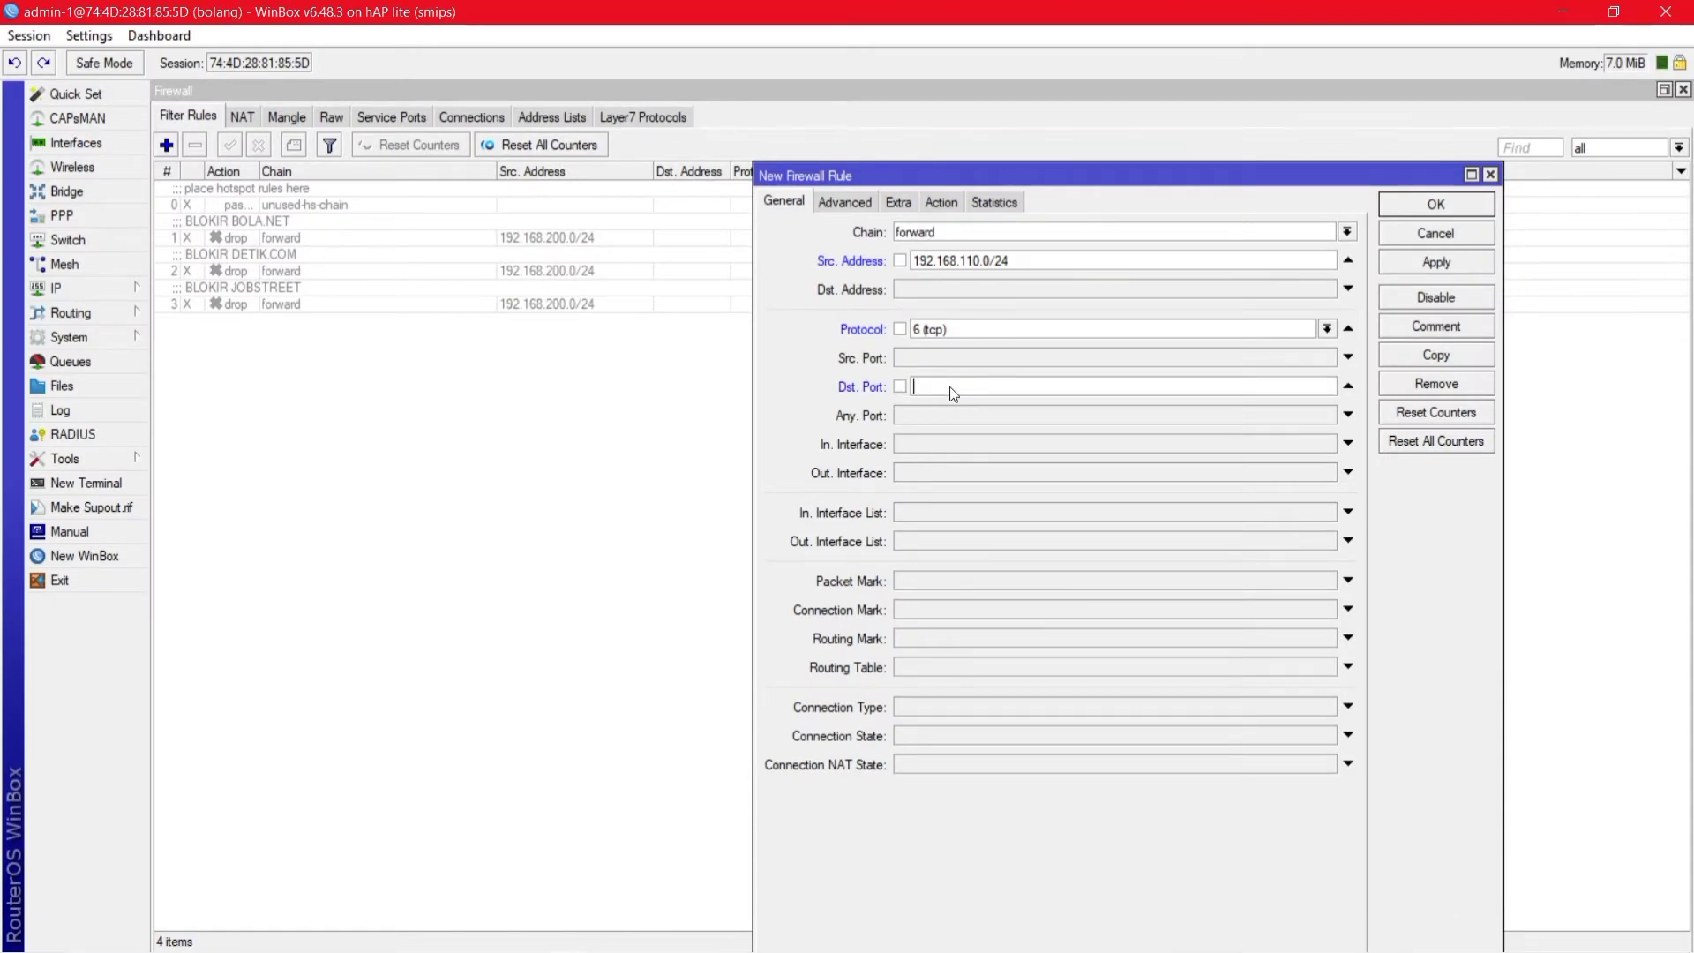
key(ctrl+v)
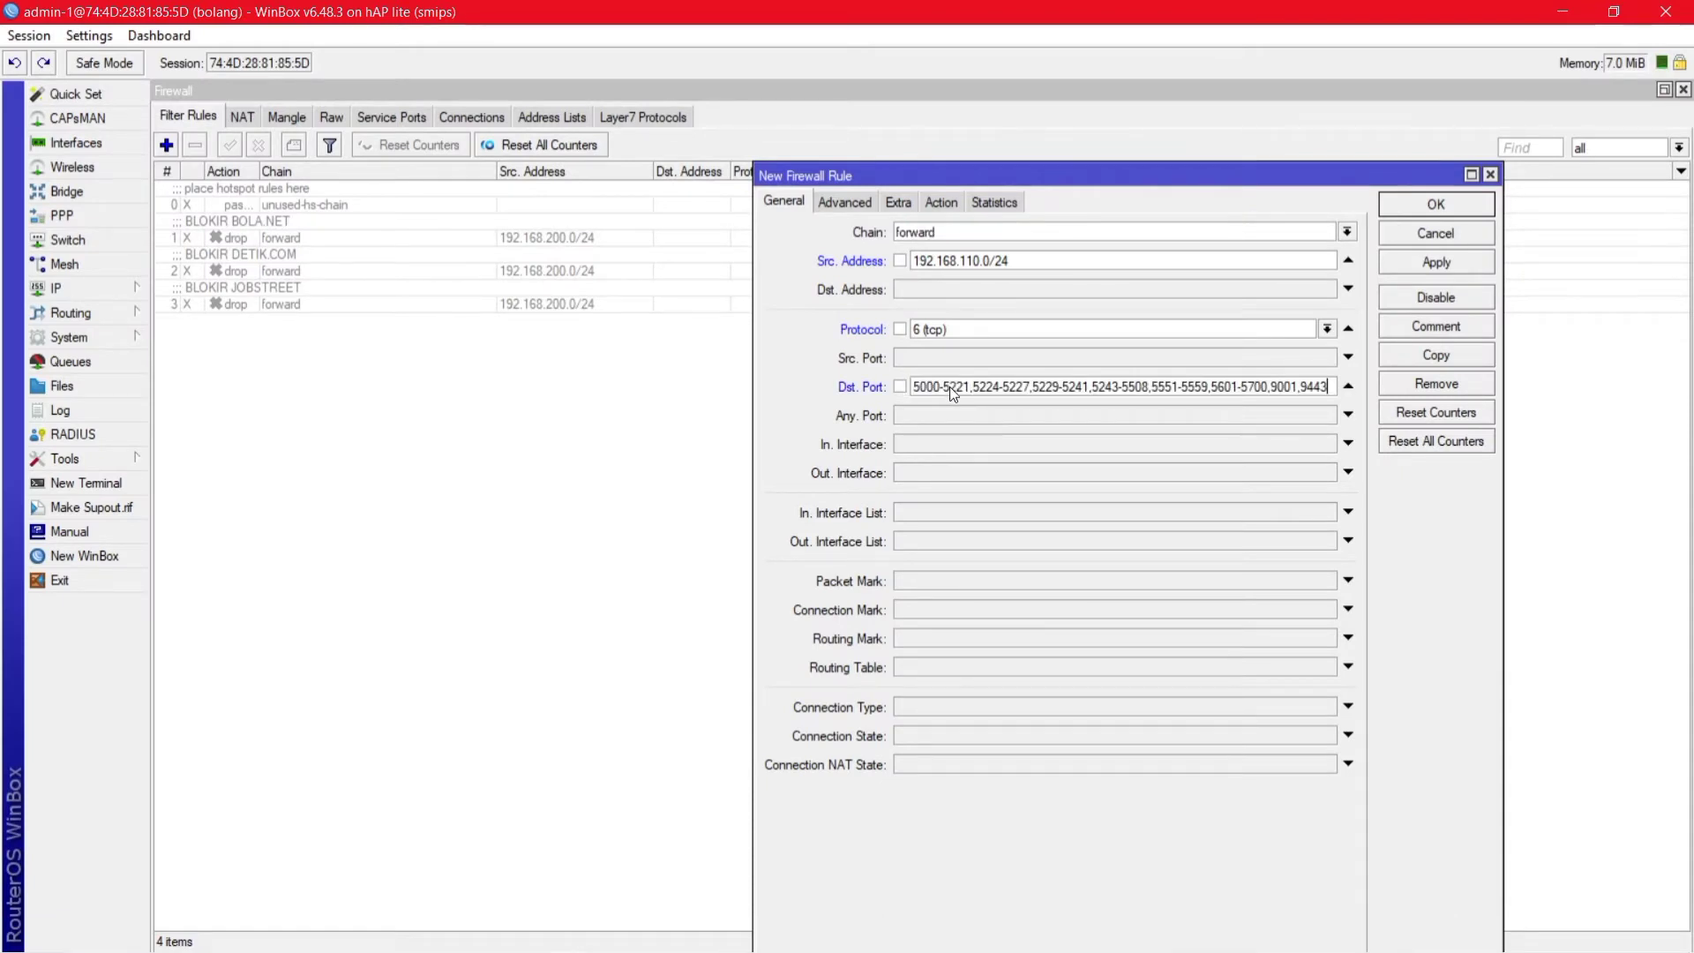
Step: Set the new firewall rule's action to drop
click(946, 202)
click(944, 232)
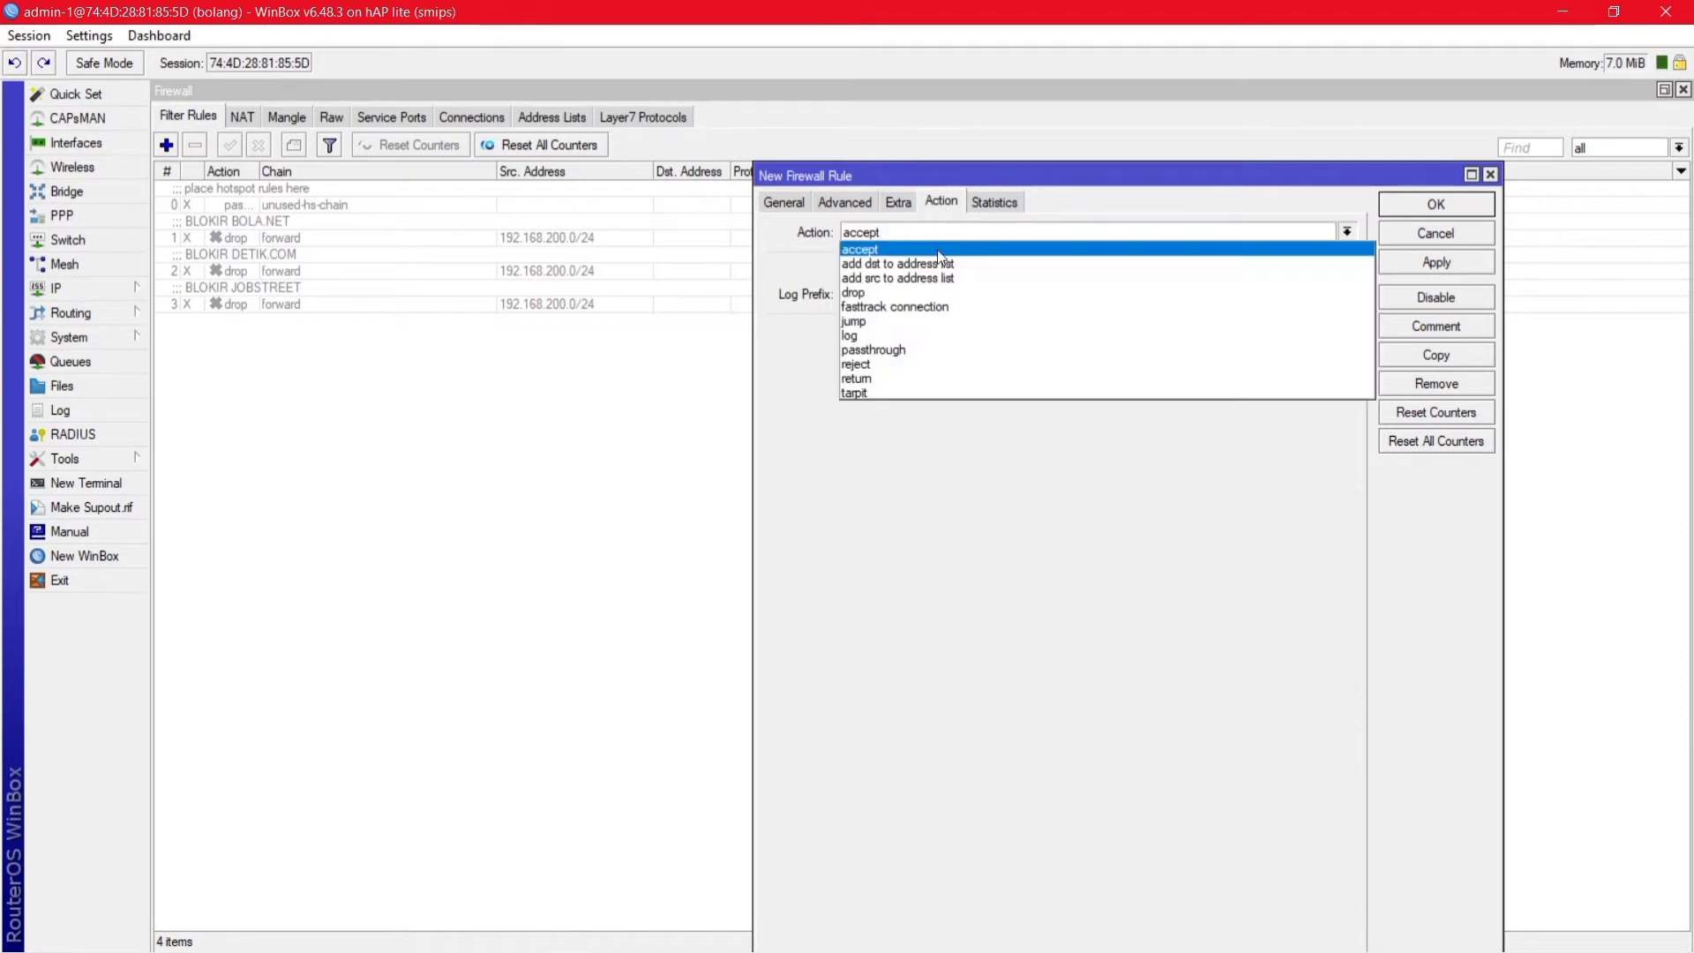
click(910, 292)
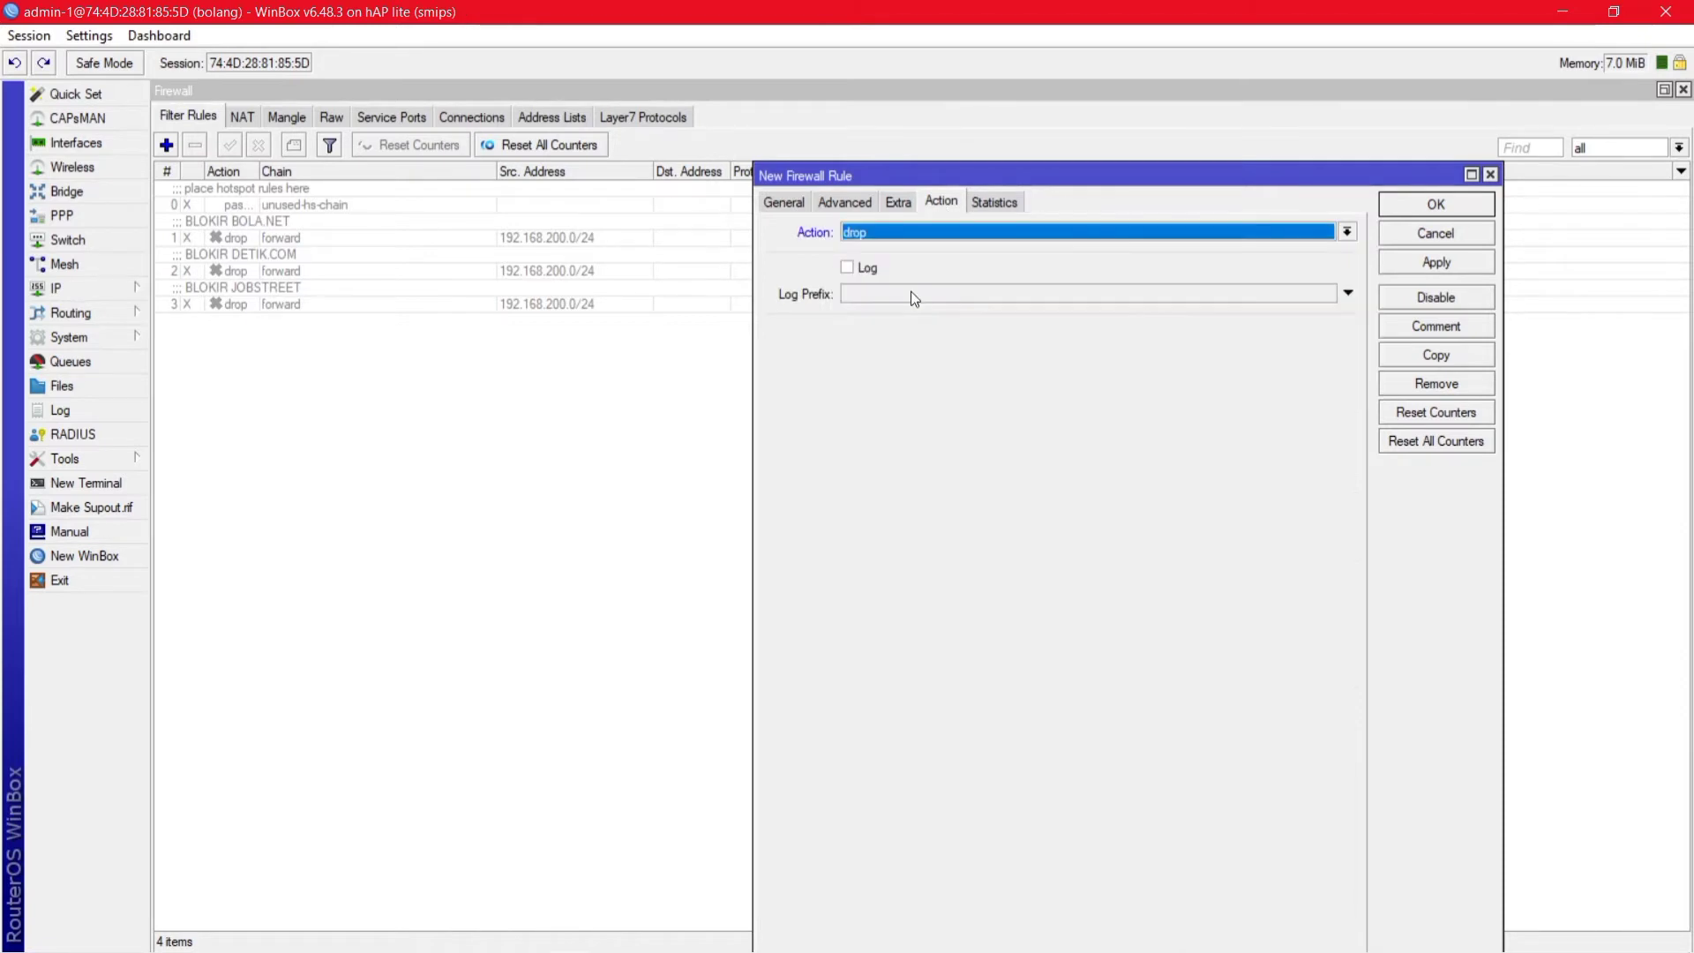
Step: Add the comment BLOKIR MOBILE LEGENDS to the new rule and save the rule
click(1453, 334)
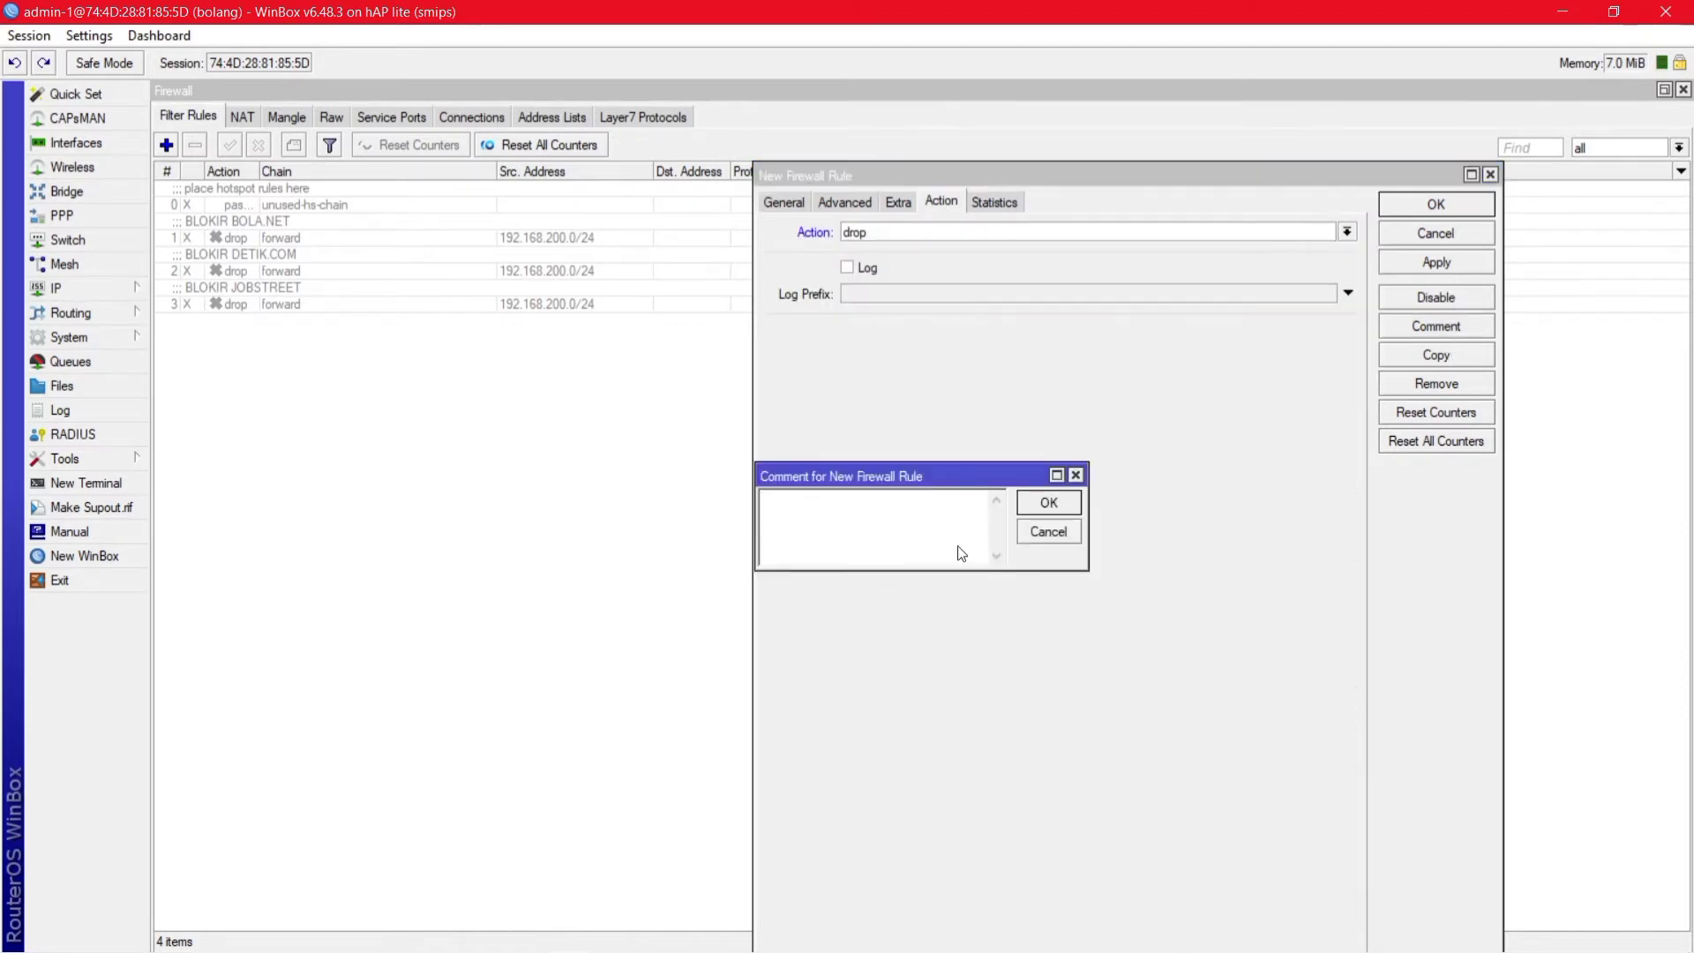
text(BLOKIR MOBILE LEGENDS)
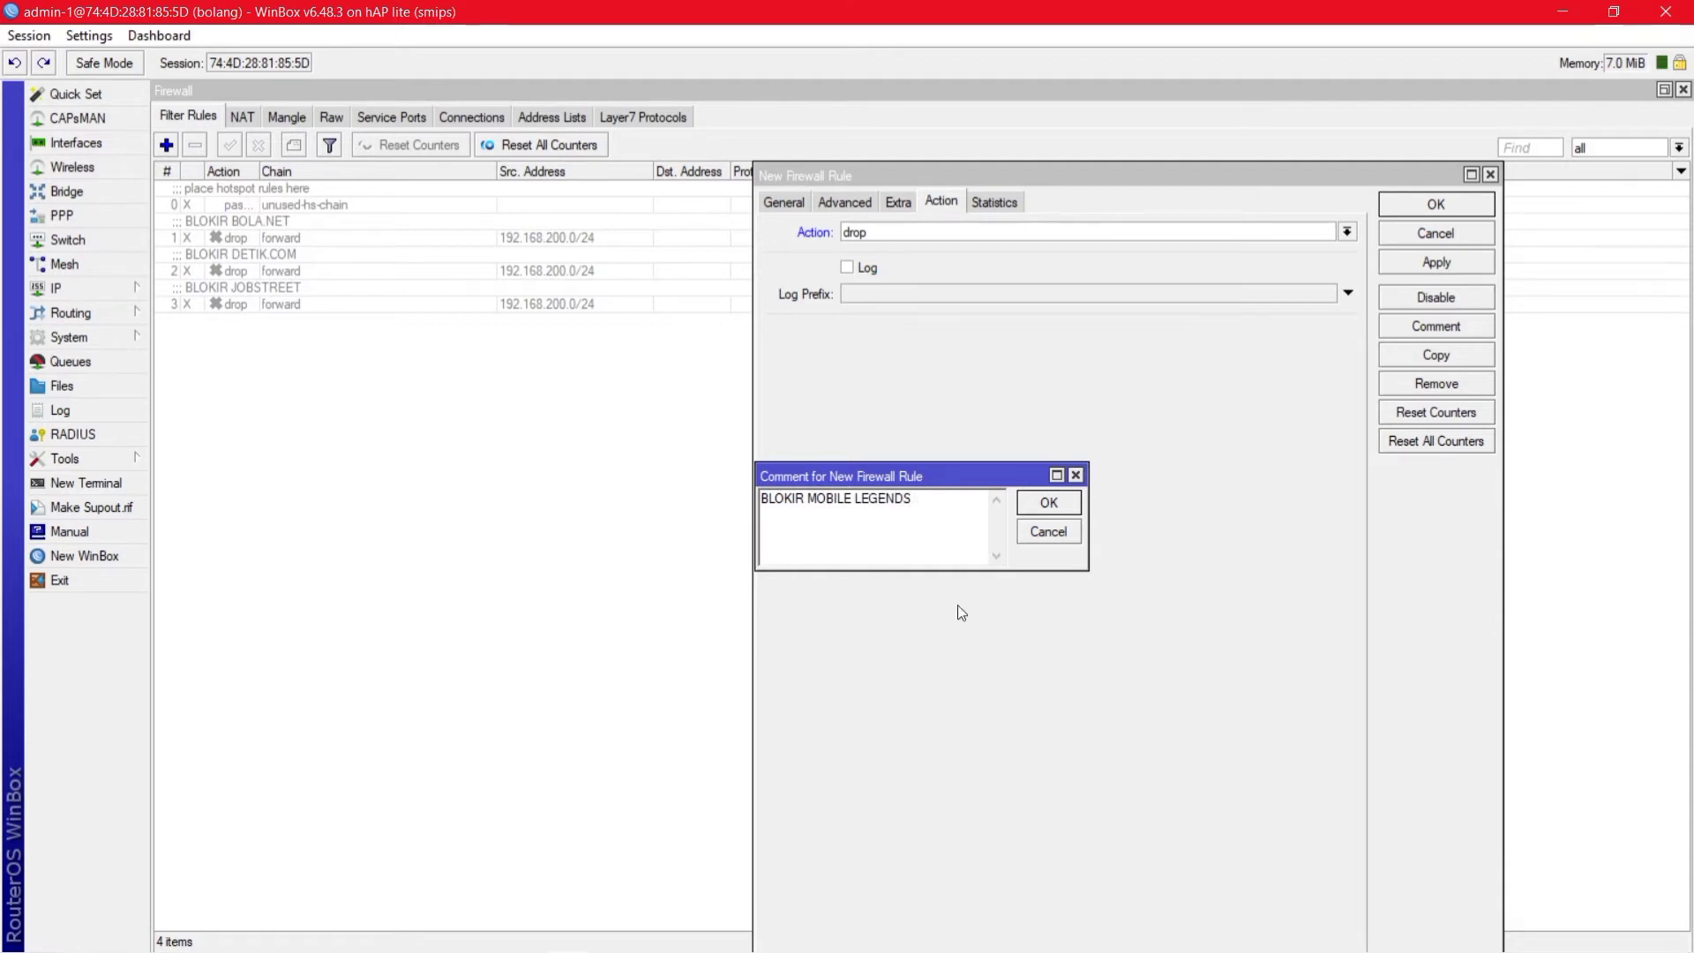
click(1048, 505)
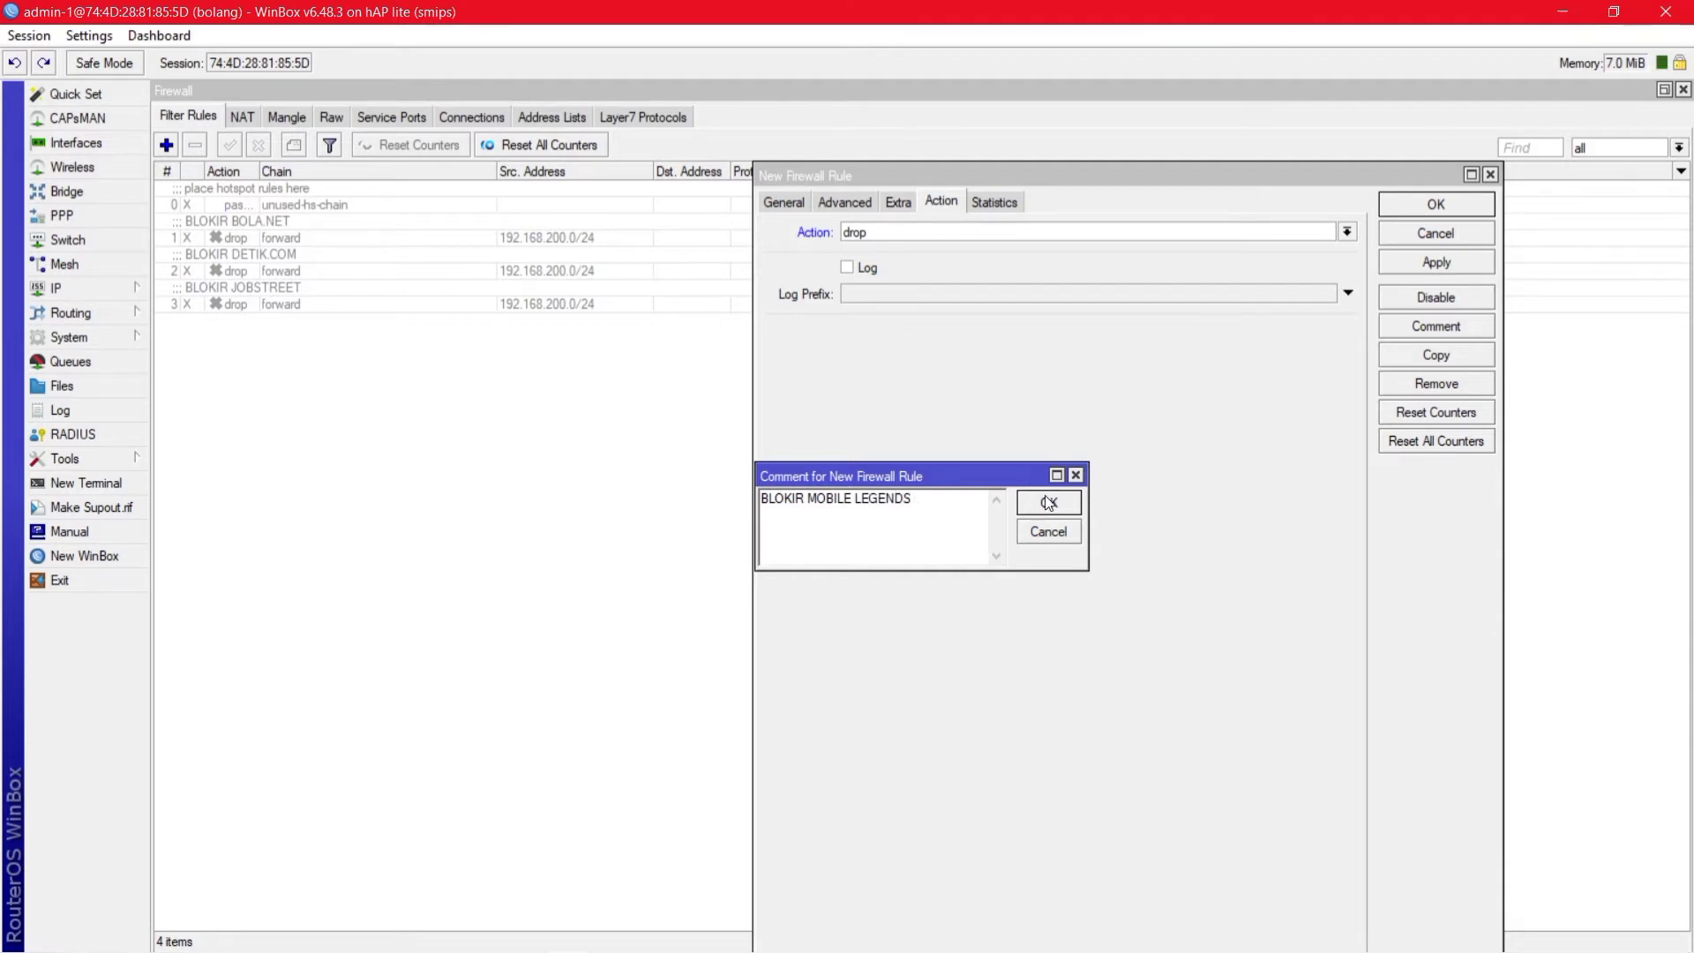
click(1446, 260)
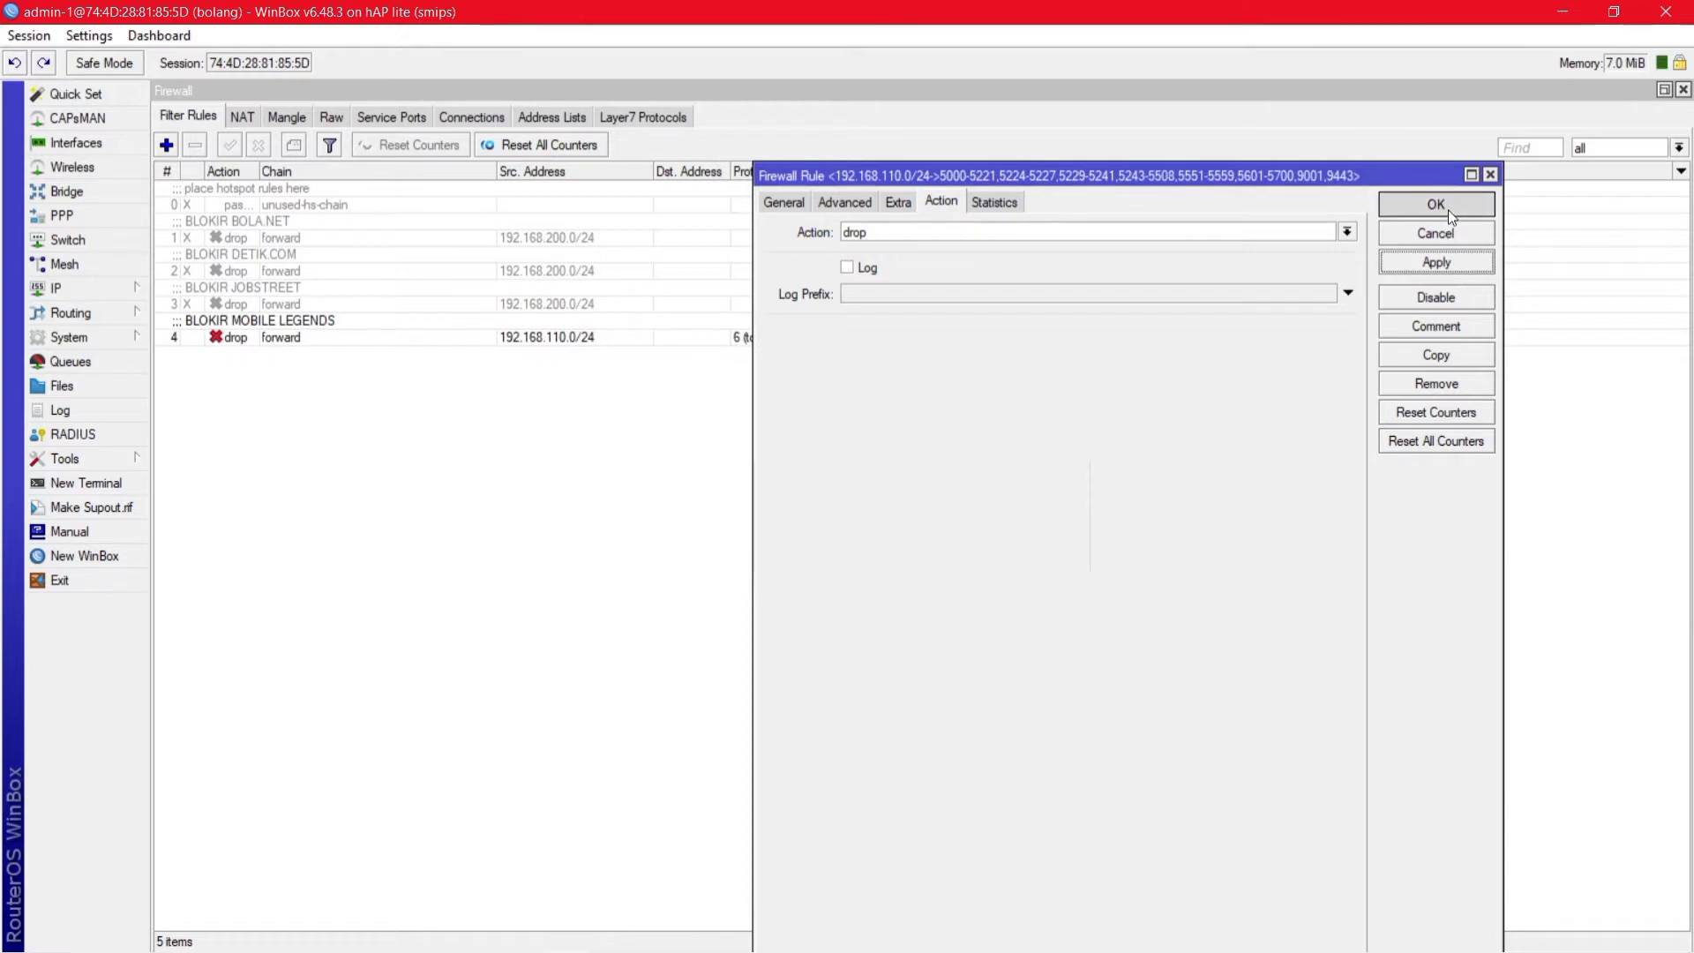
click(1448, 209)
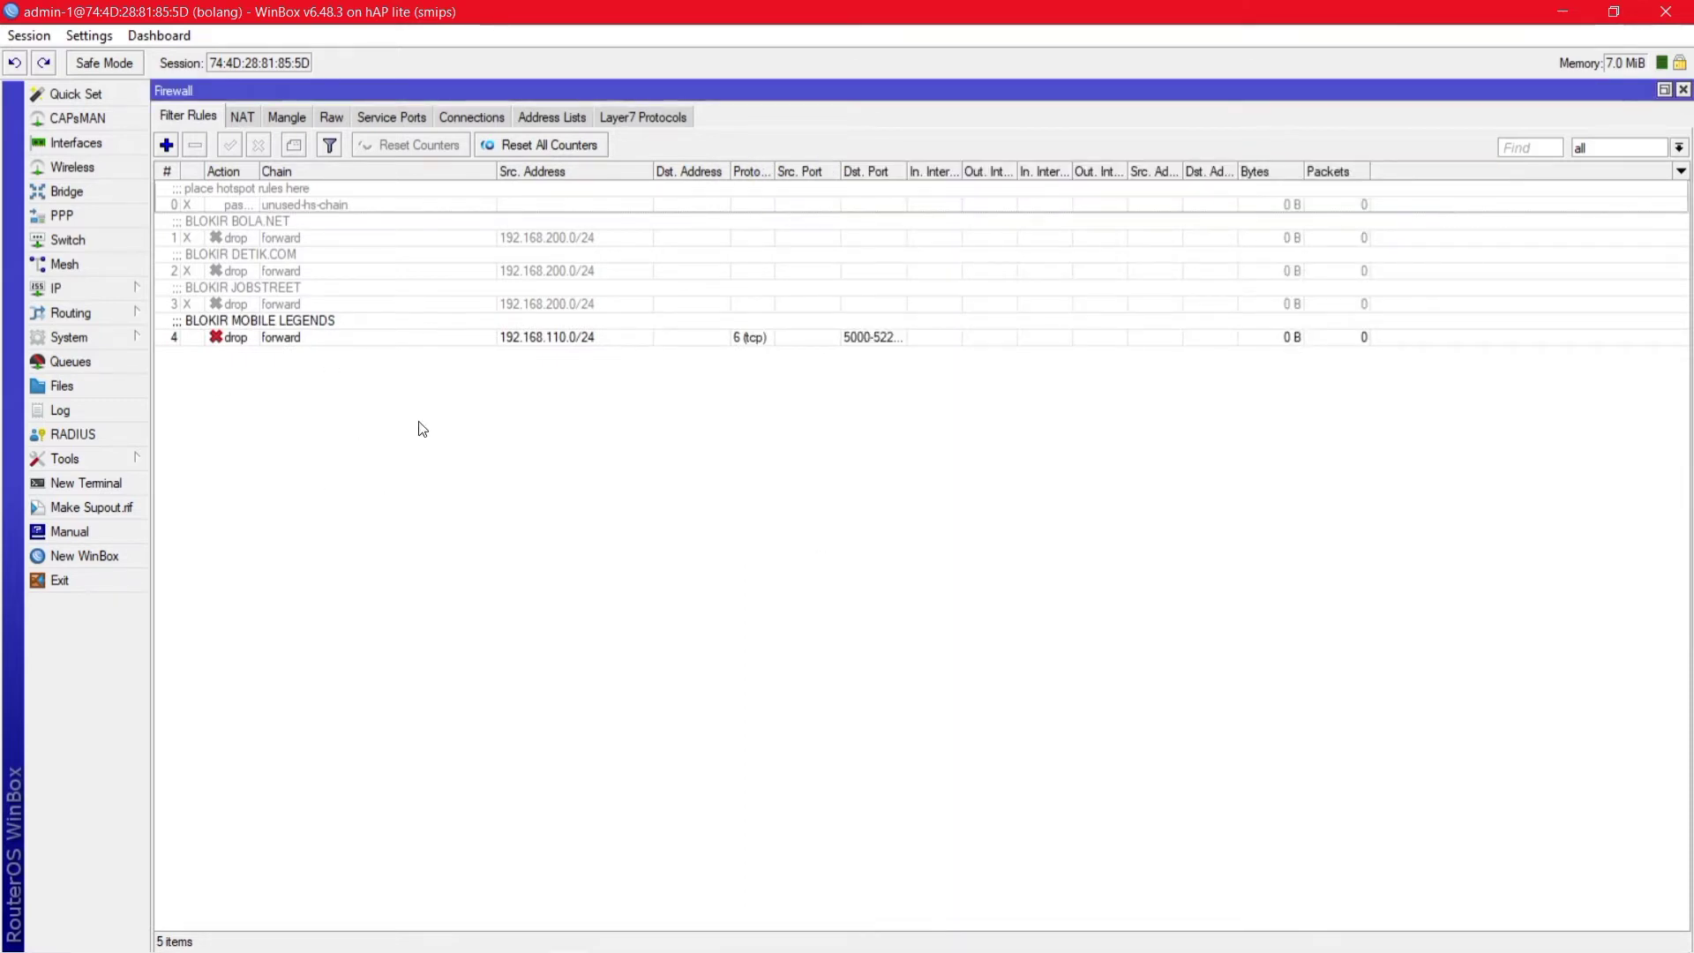
mouse_move(444, 948)
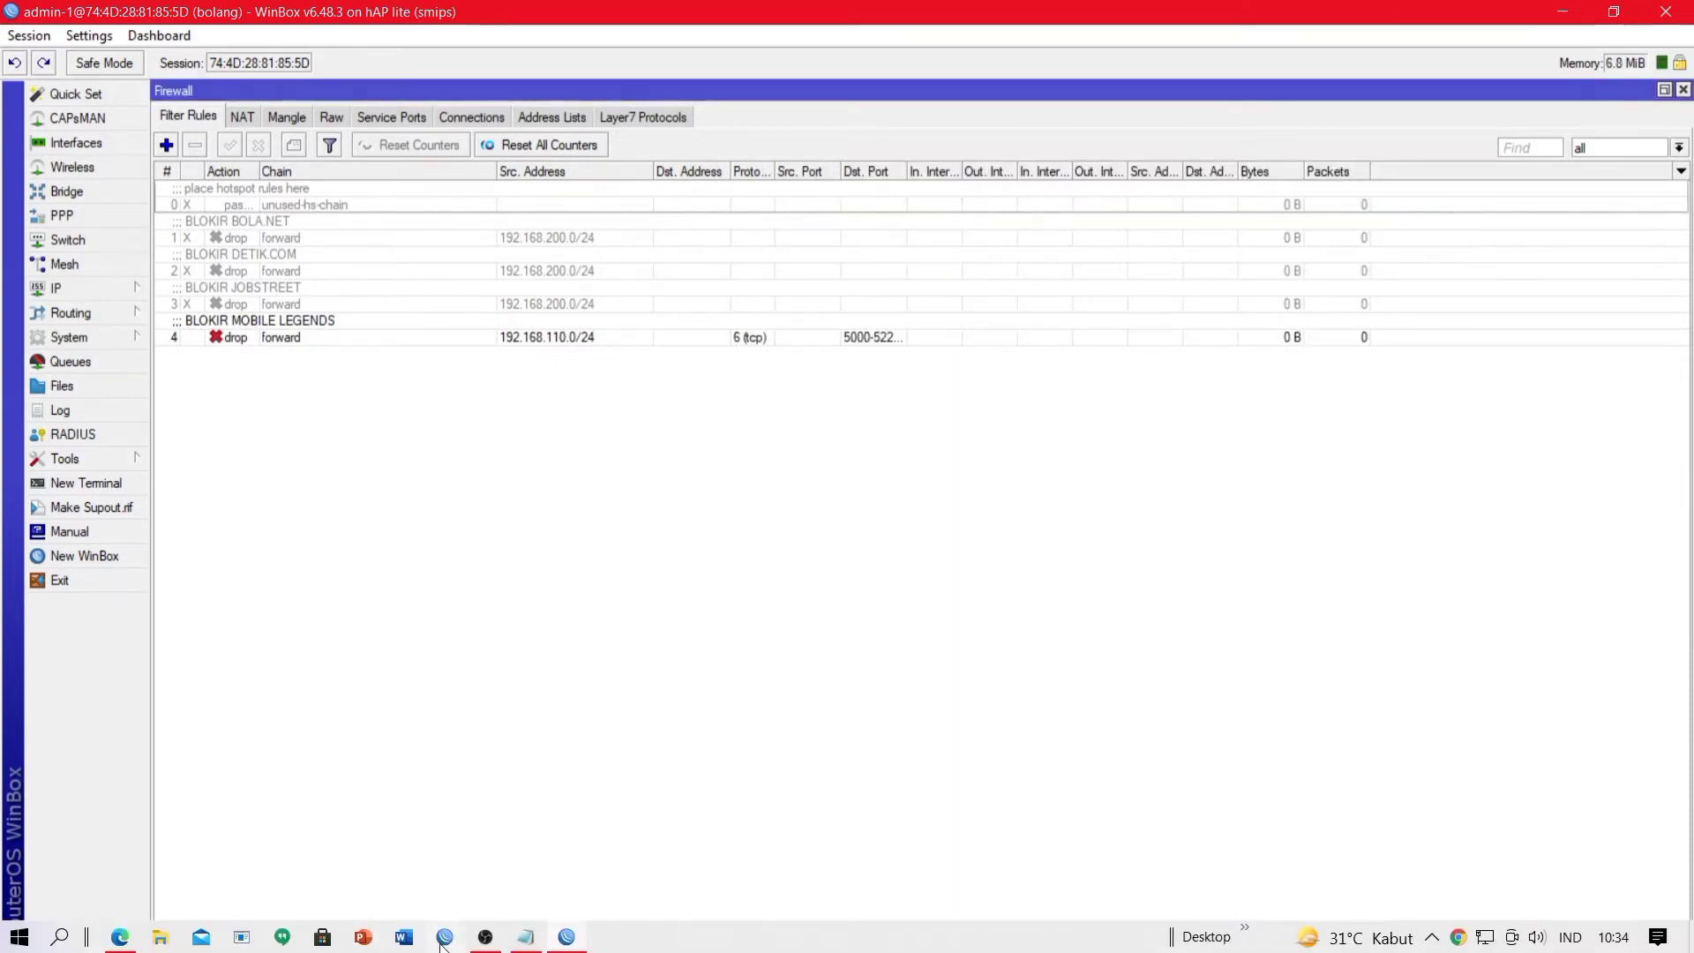
click(527, 937)
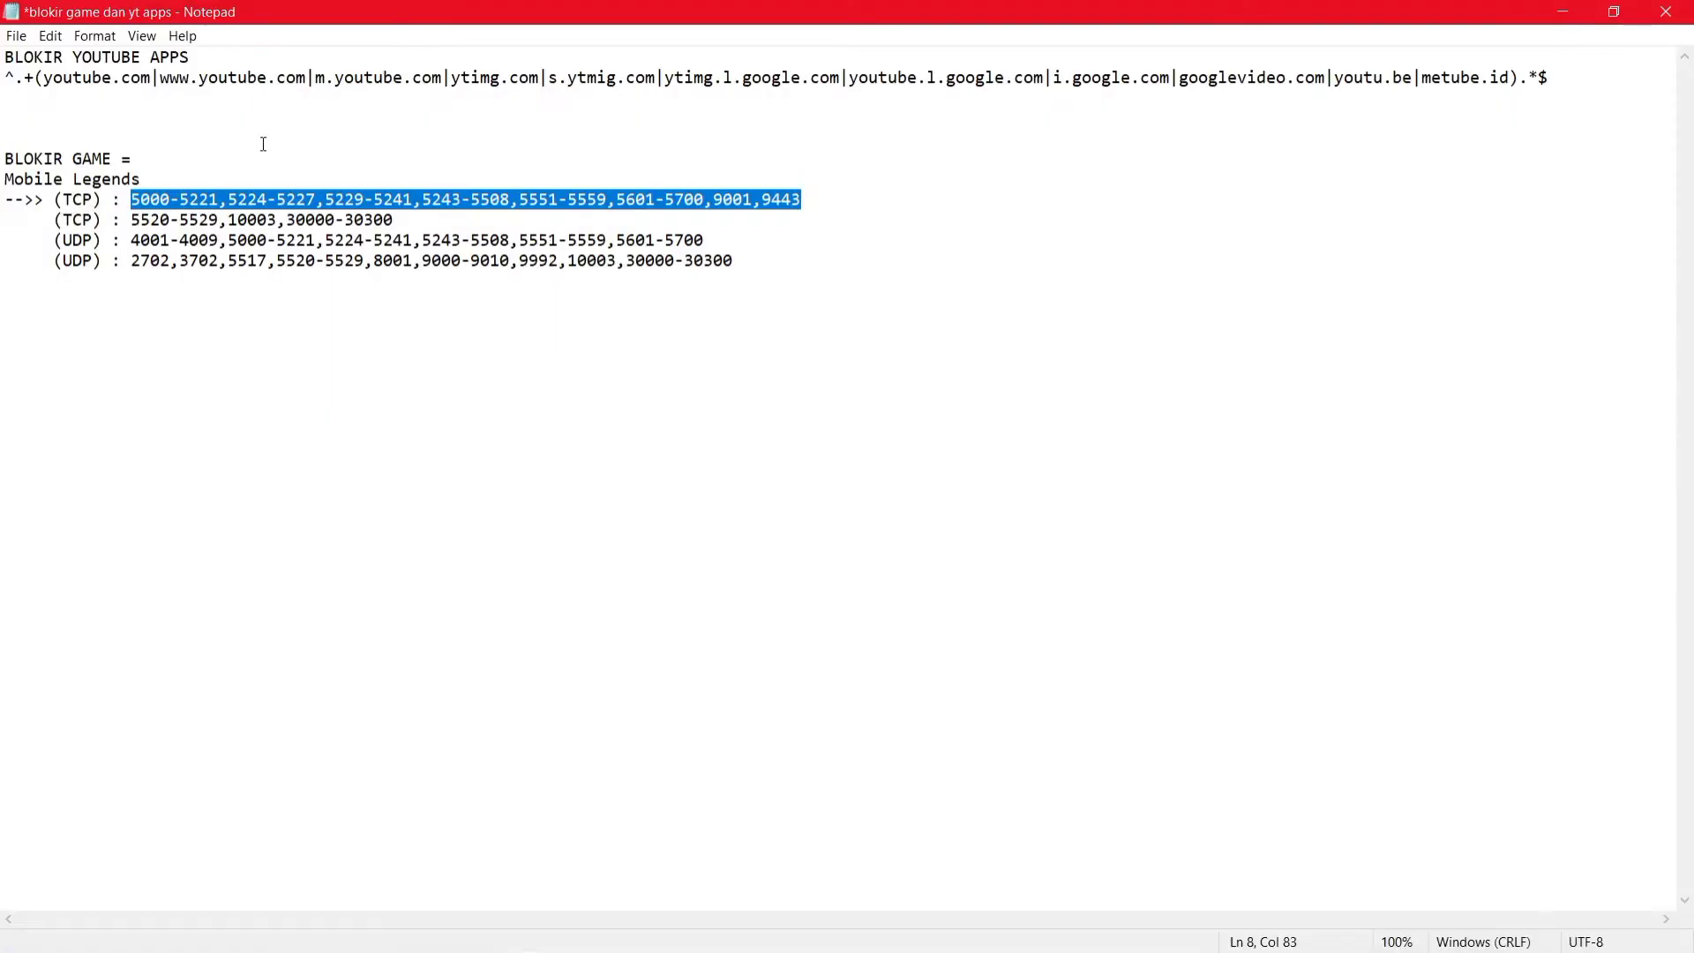
drag(405, 227, 132, 221)
right_click(132, 221)
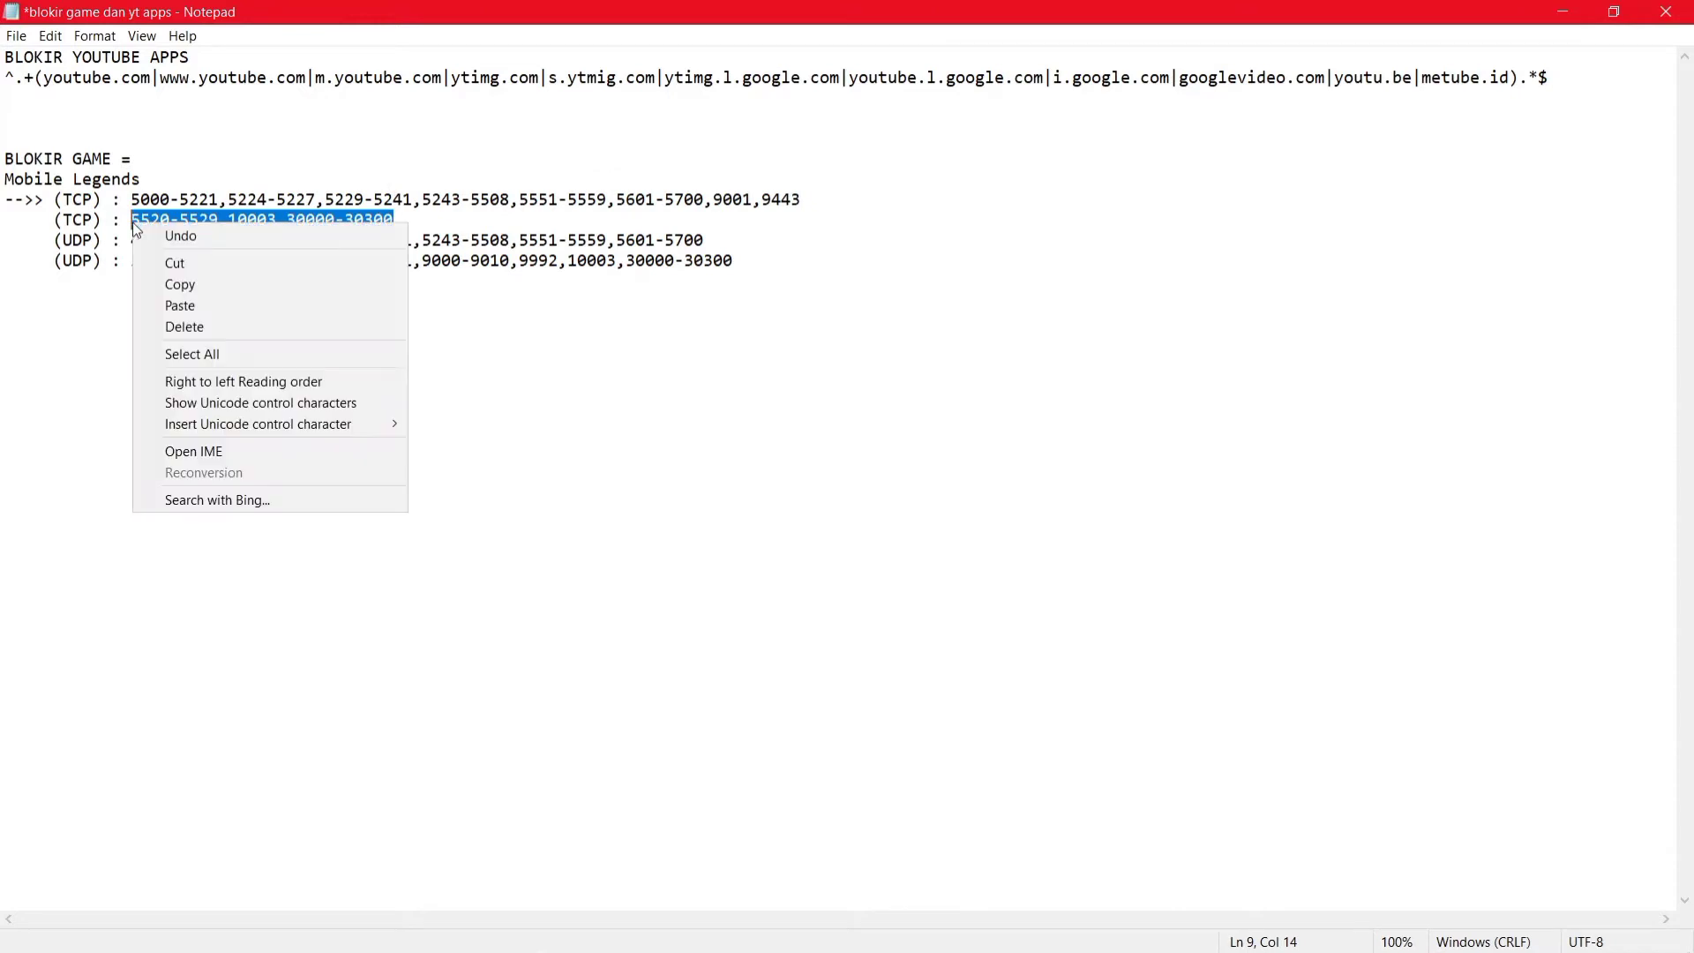
click(214, 288)
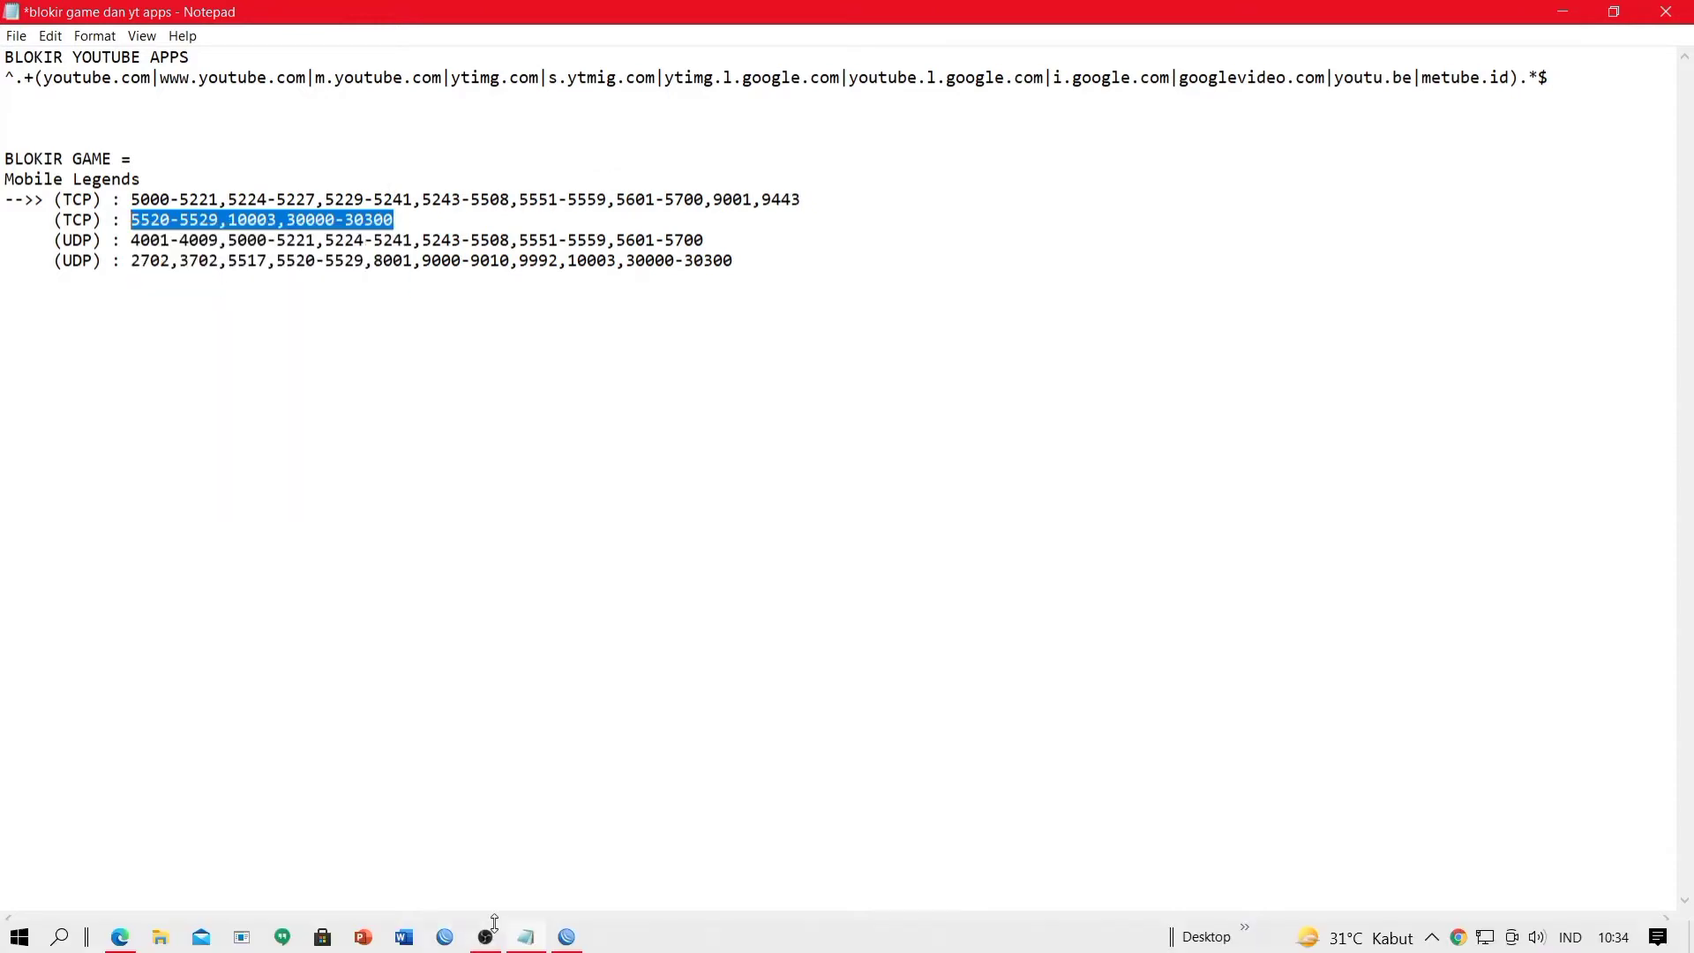
click(566, 937)
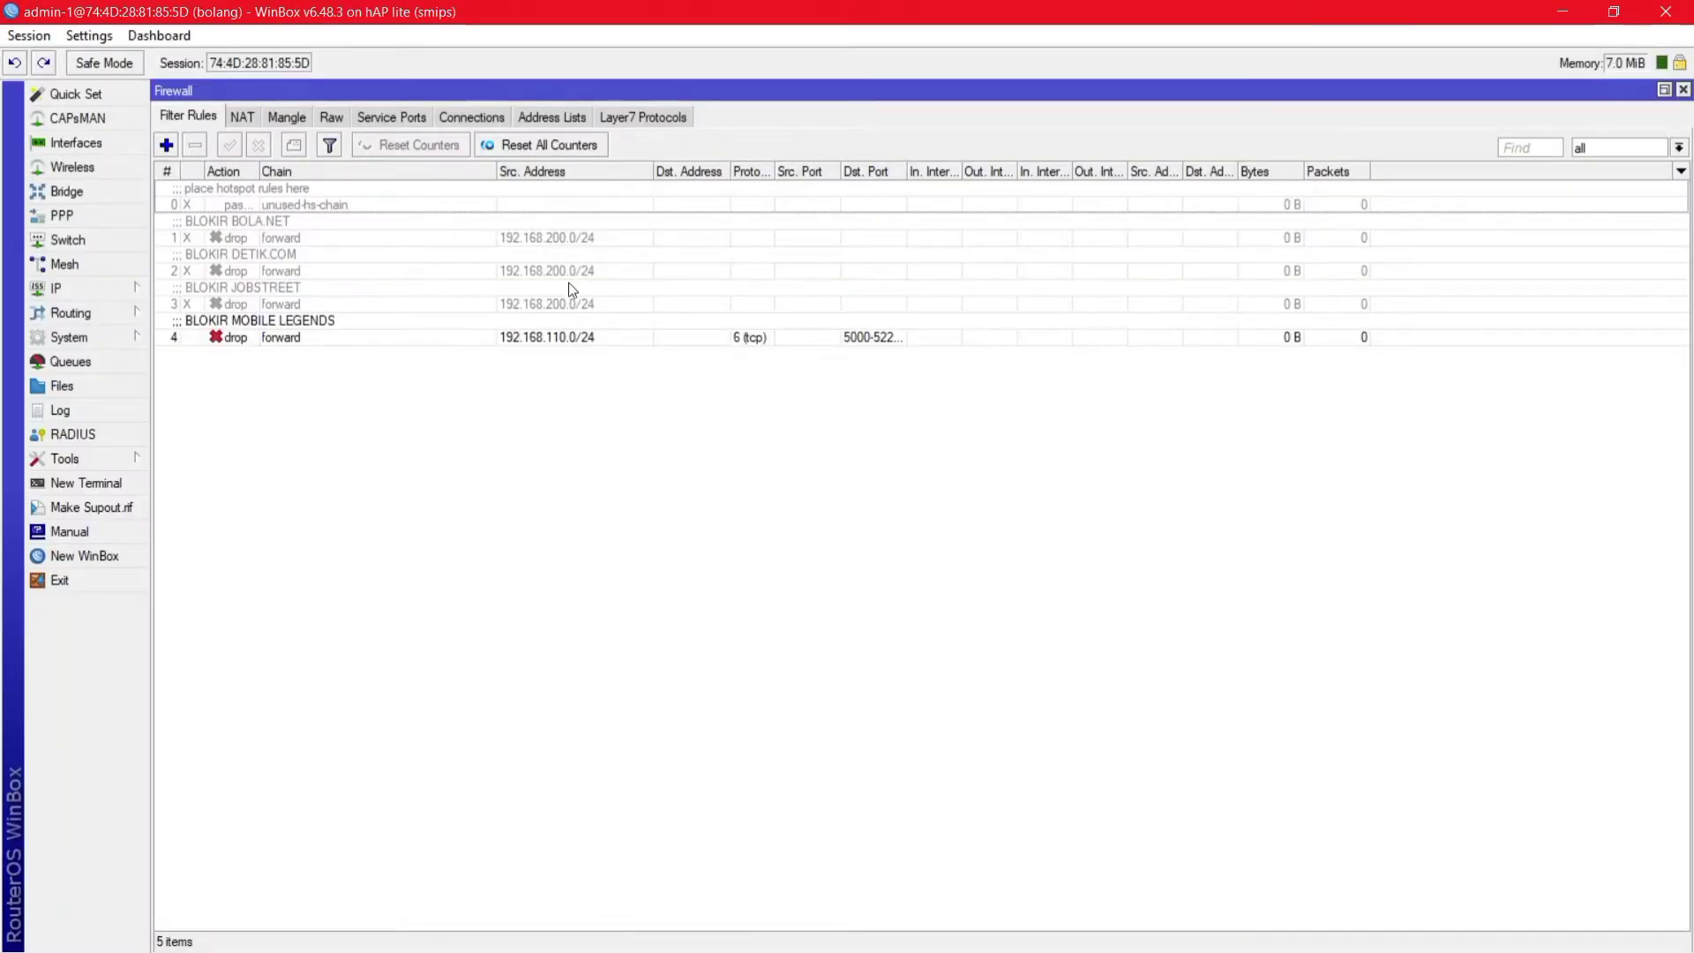
double_click(384, 340)
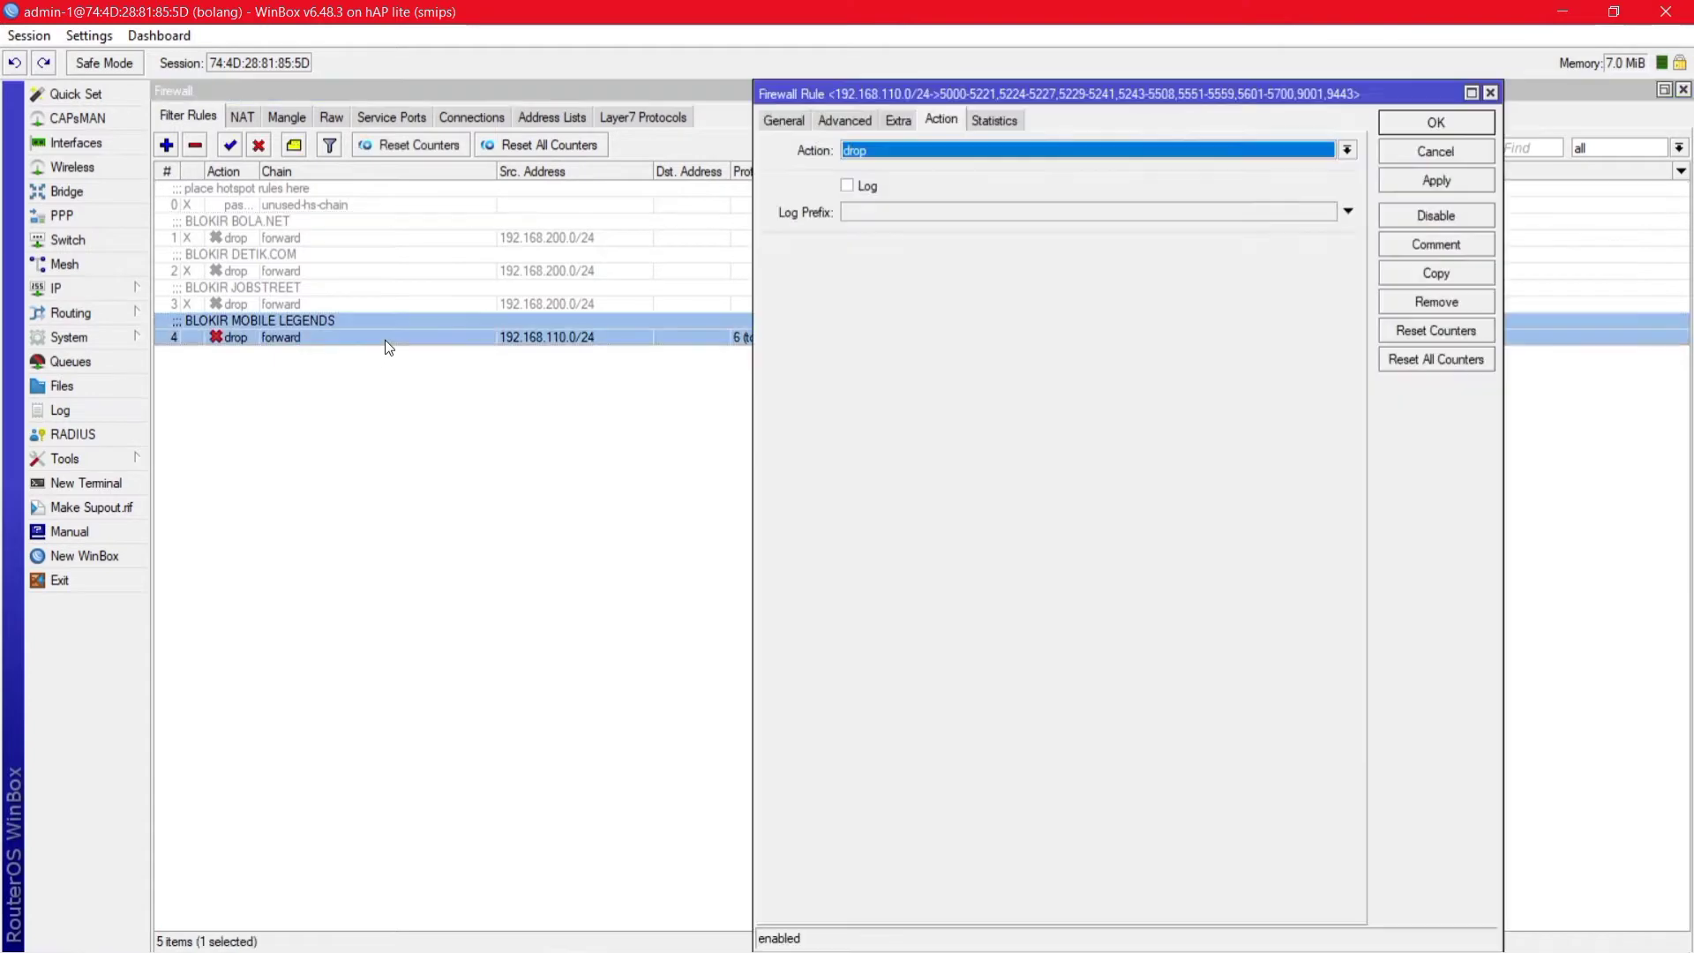
click(1443, 276)
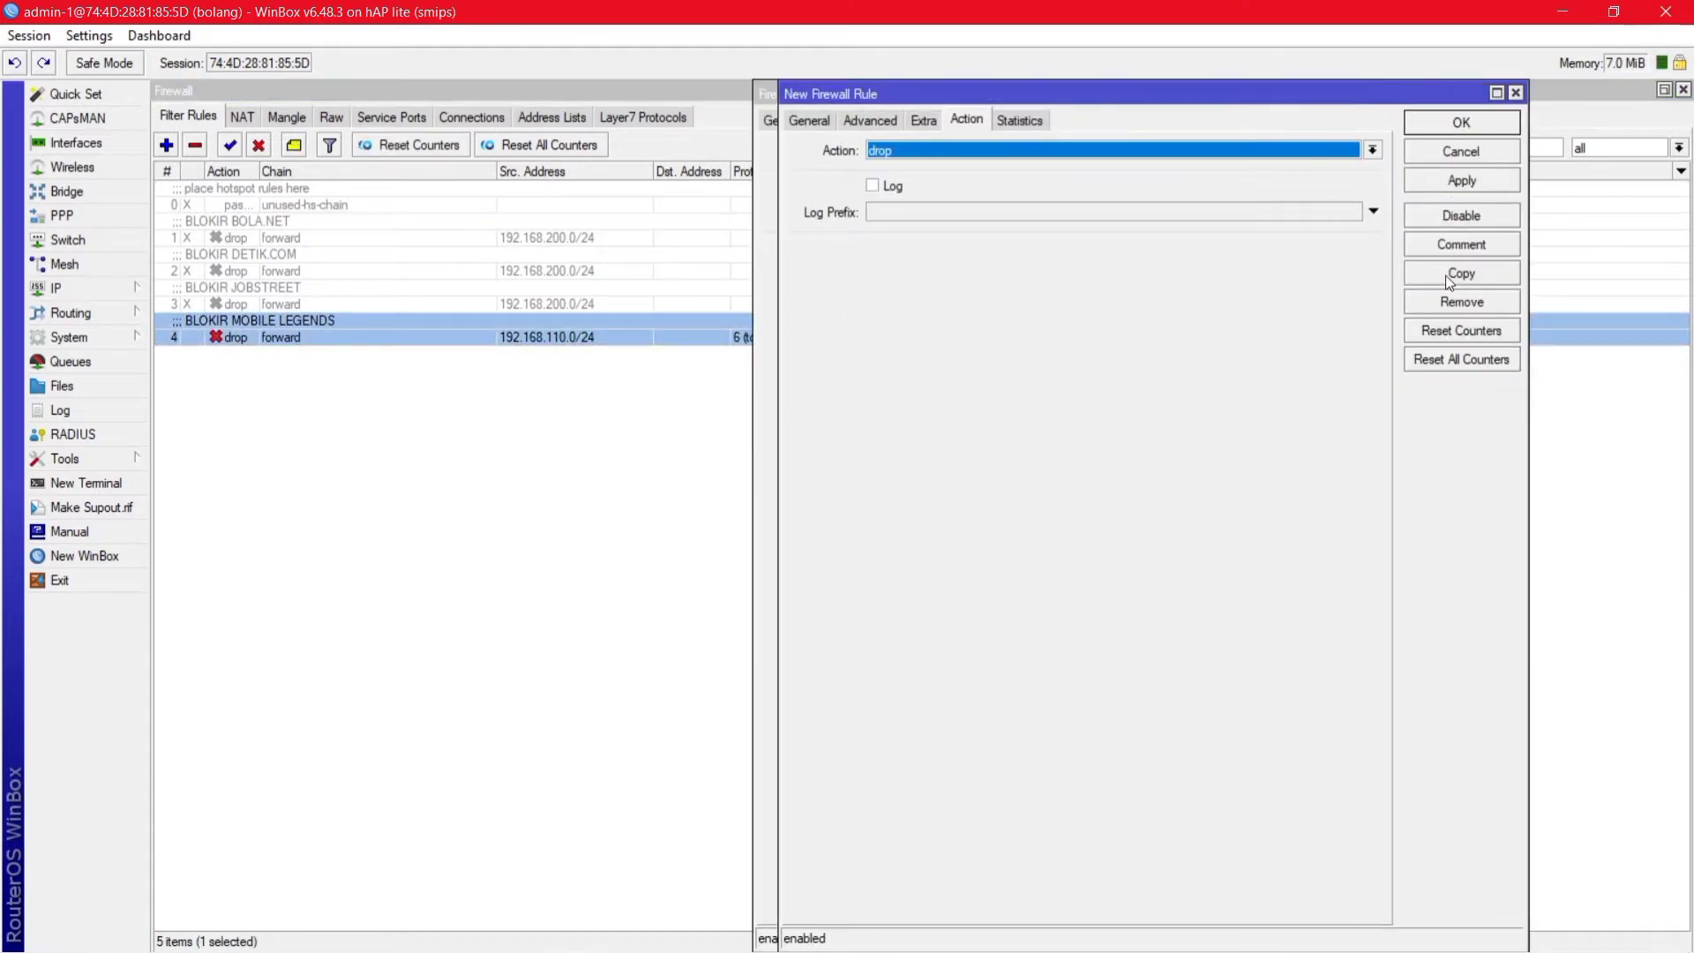
click(816, 116)
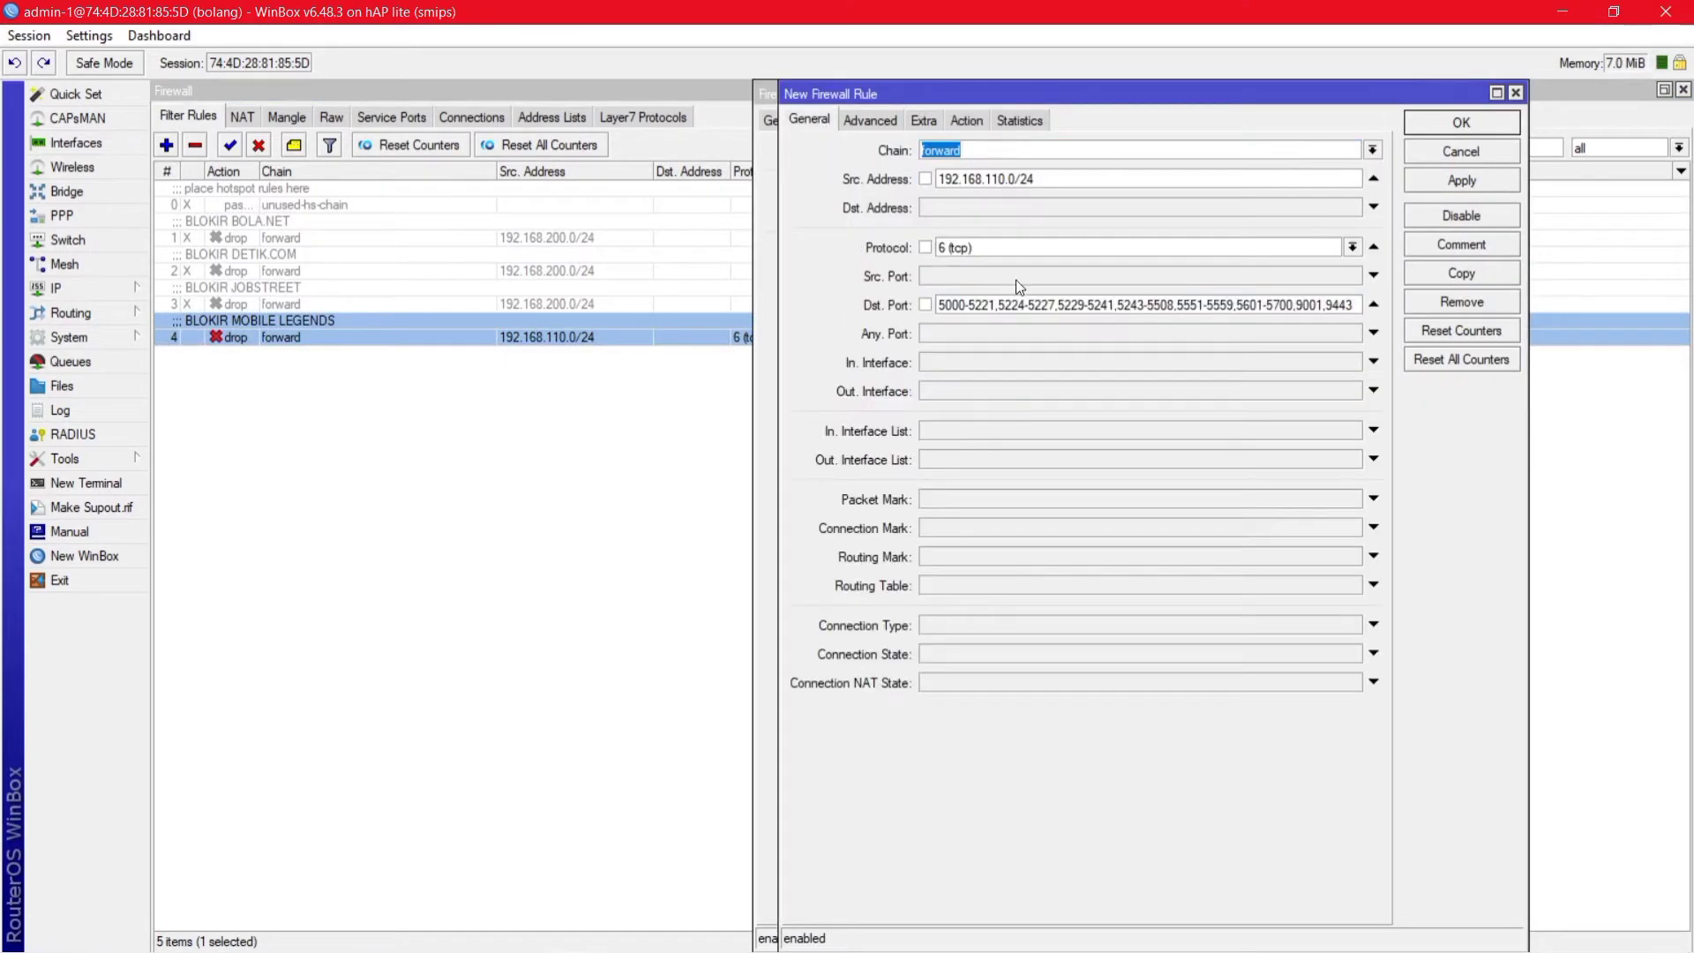
double_click(1008, 303)
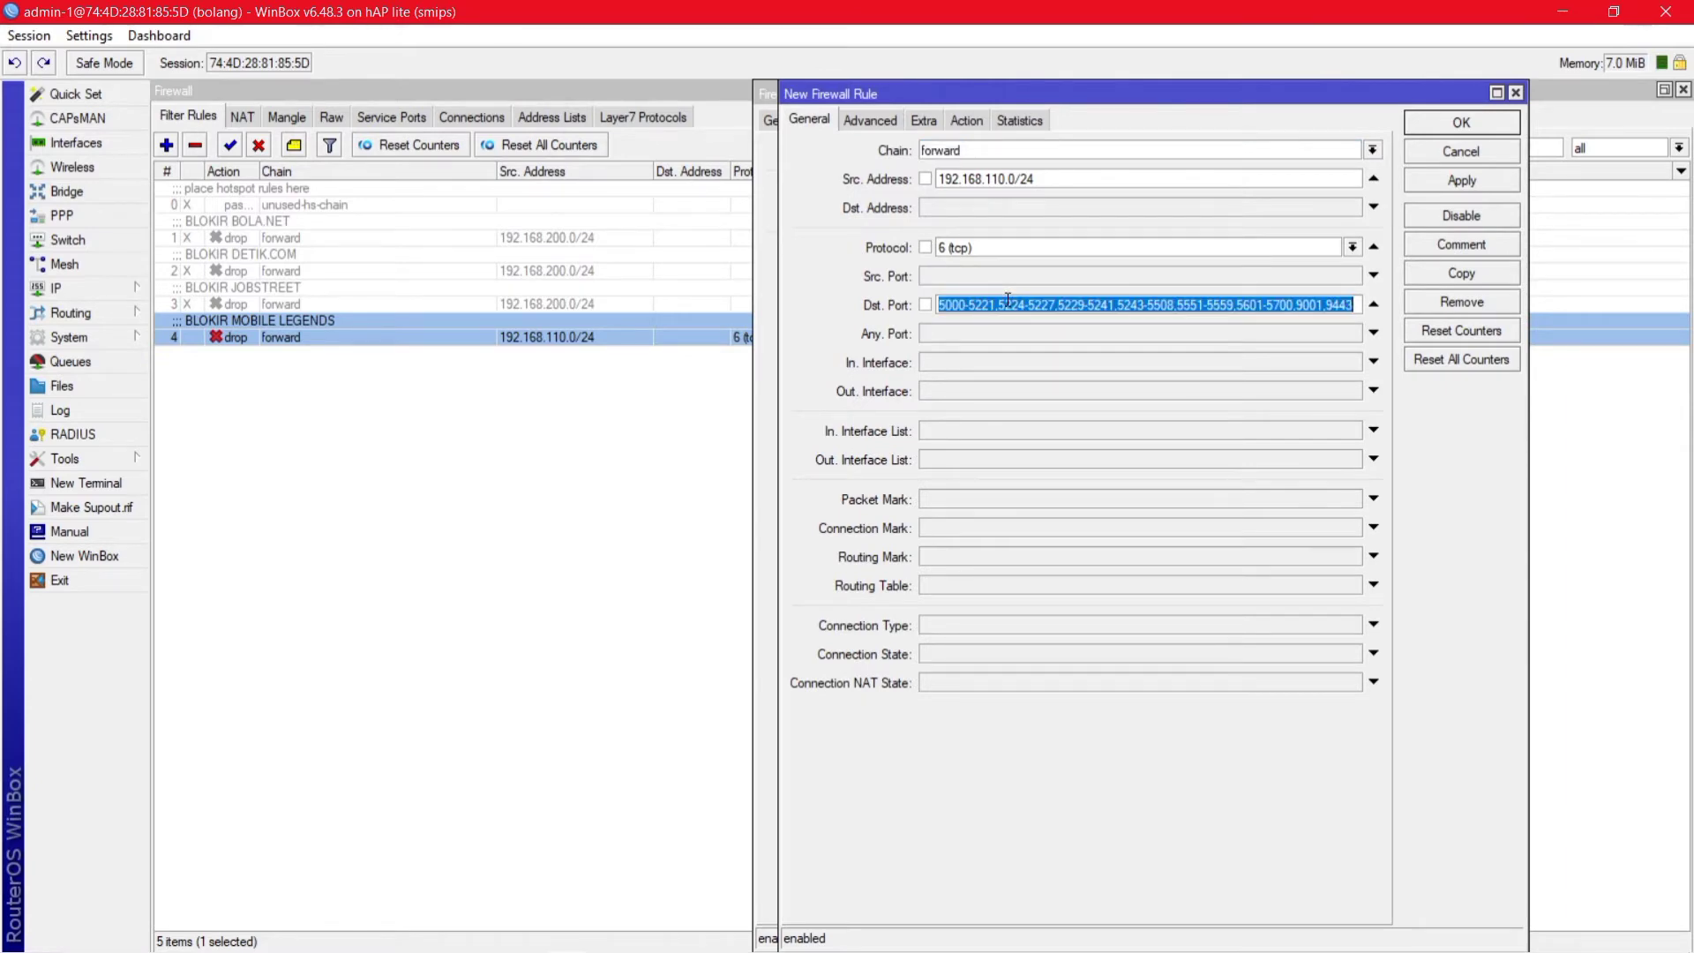
key(BackSpace)
right_click(1006, 301)
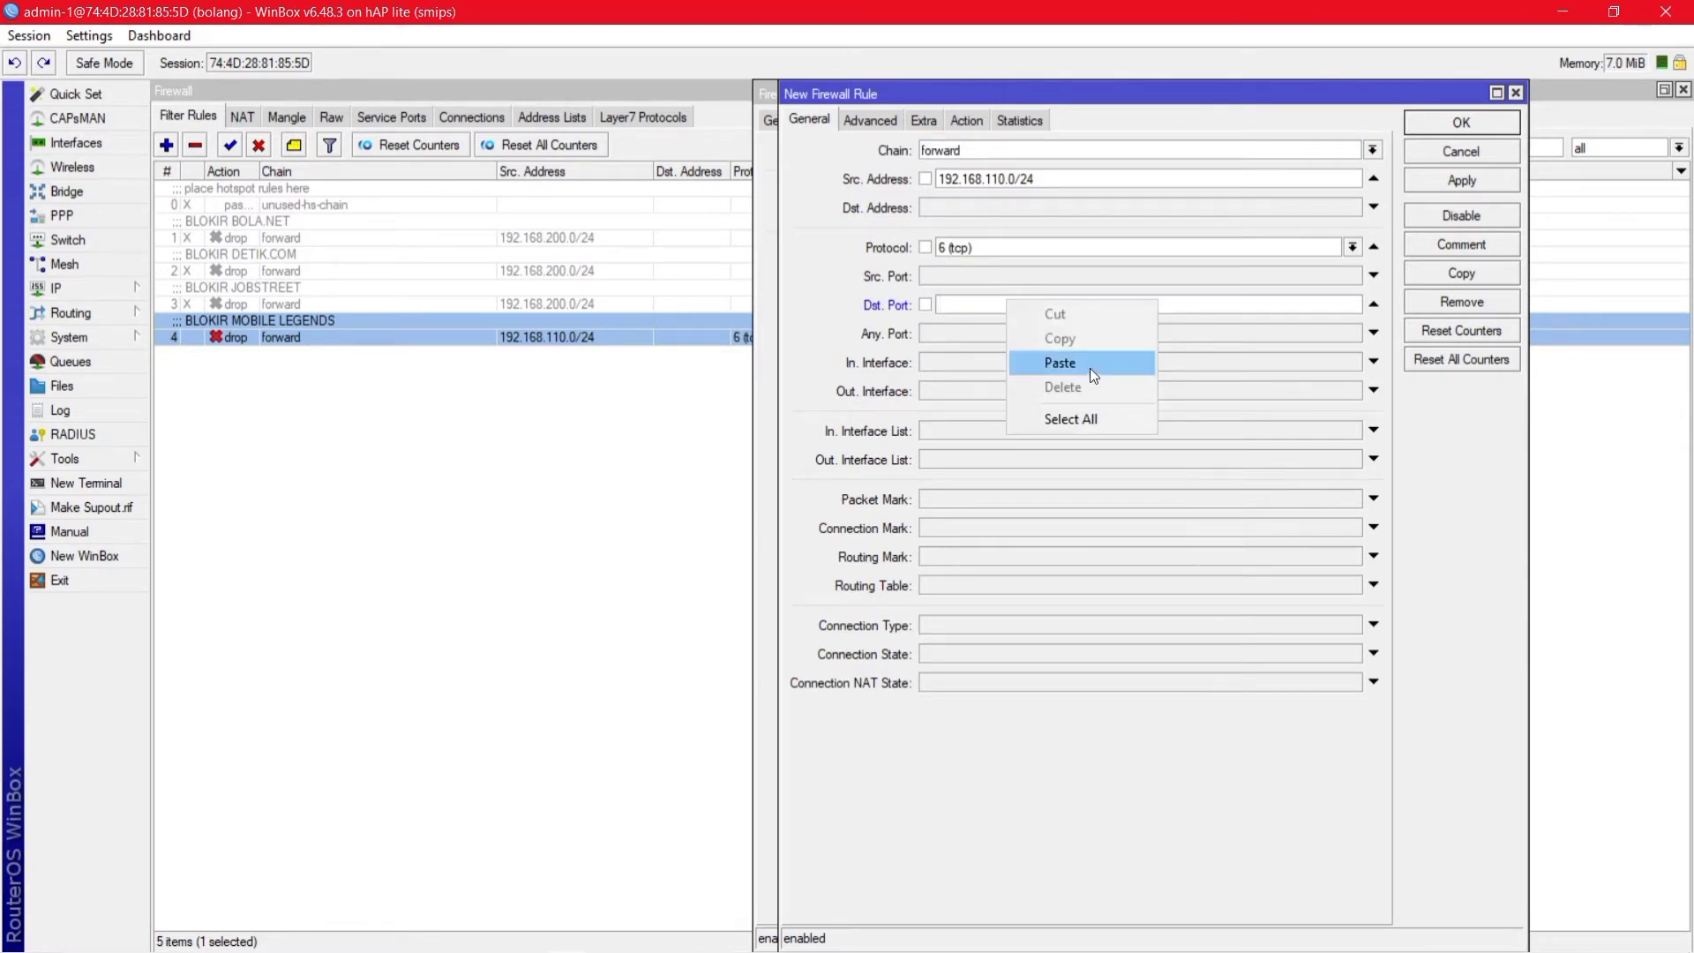
click(1059, 362)
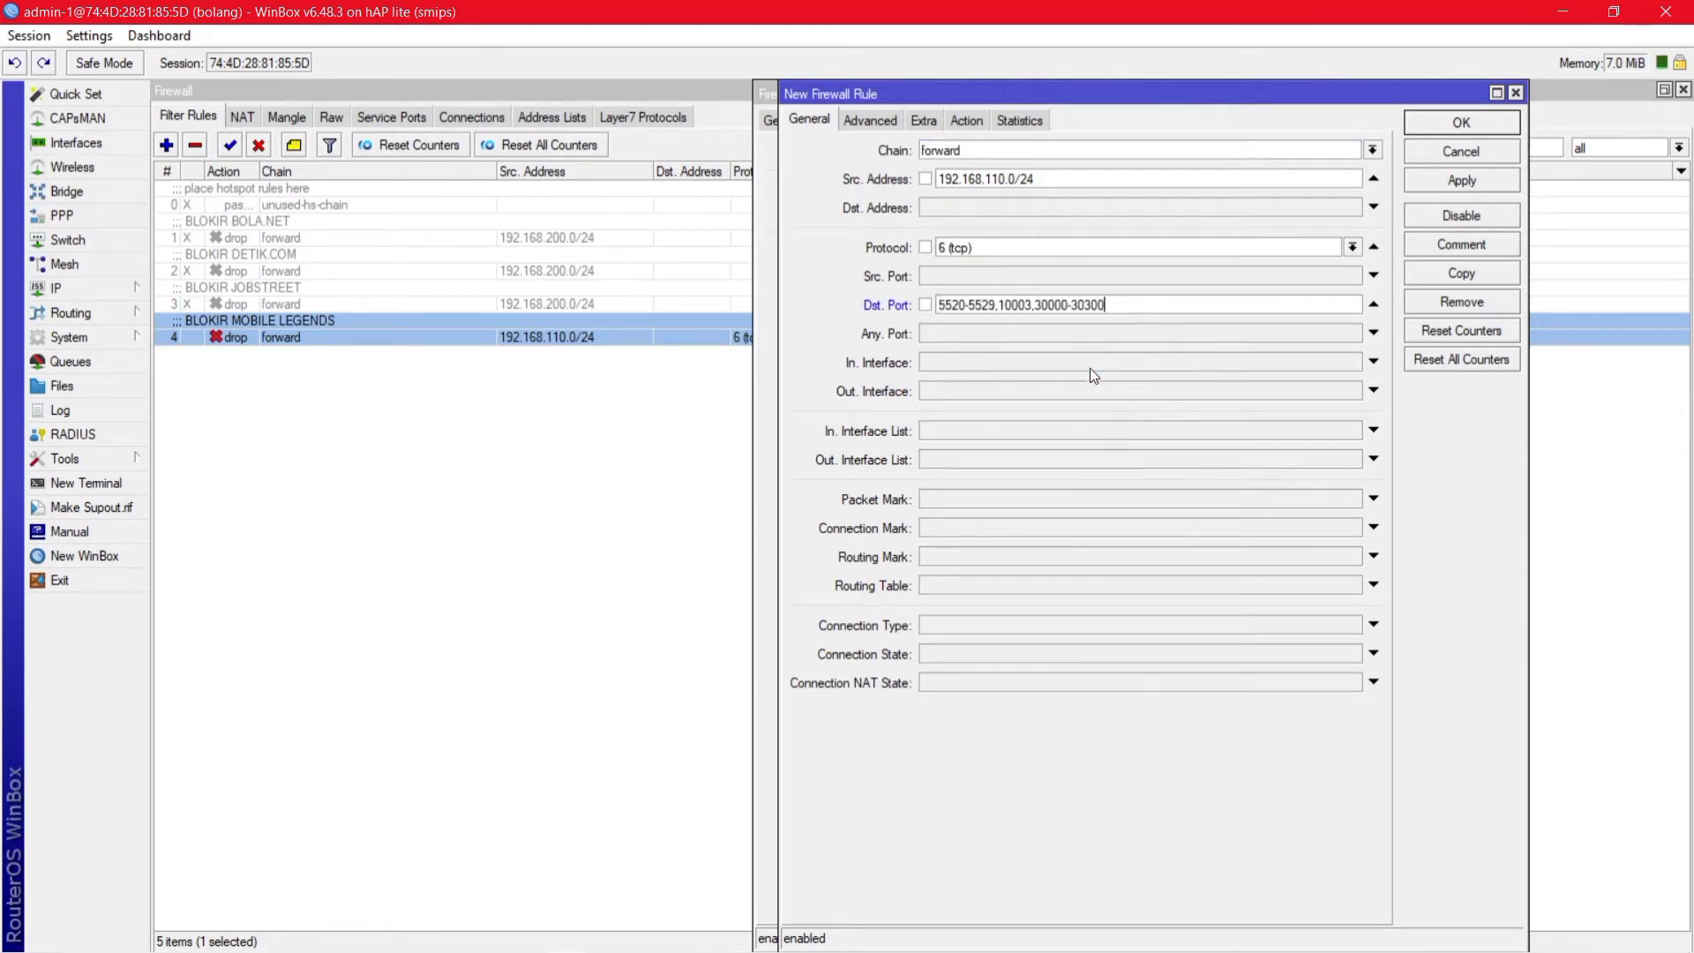
Step: Leave the duplicated TCP rule's comment blank, save the rule and return to the filter rule list
click(1478, 247)
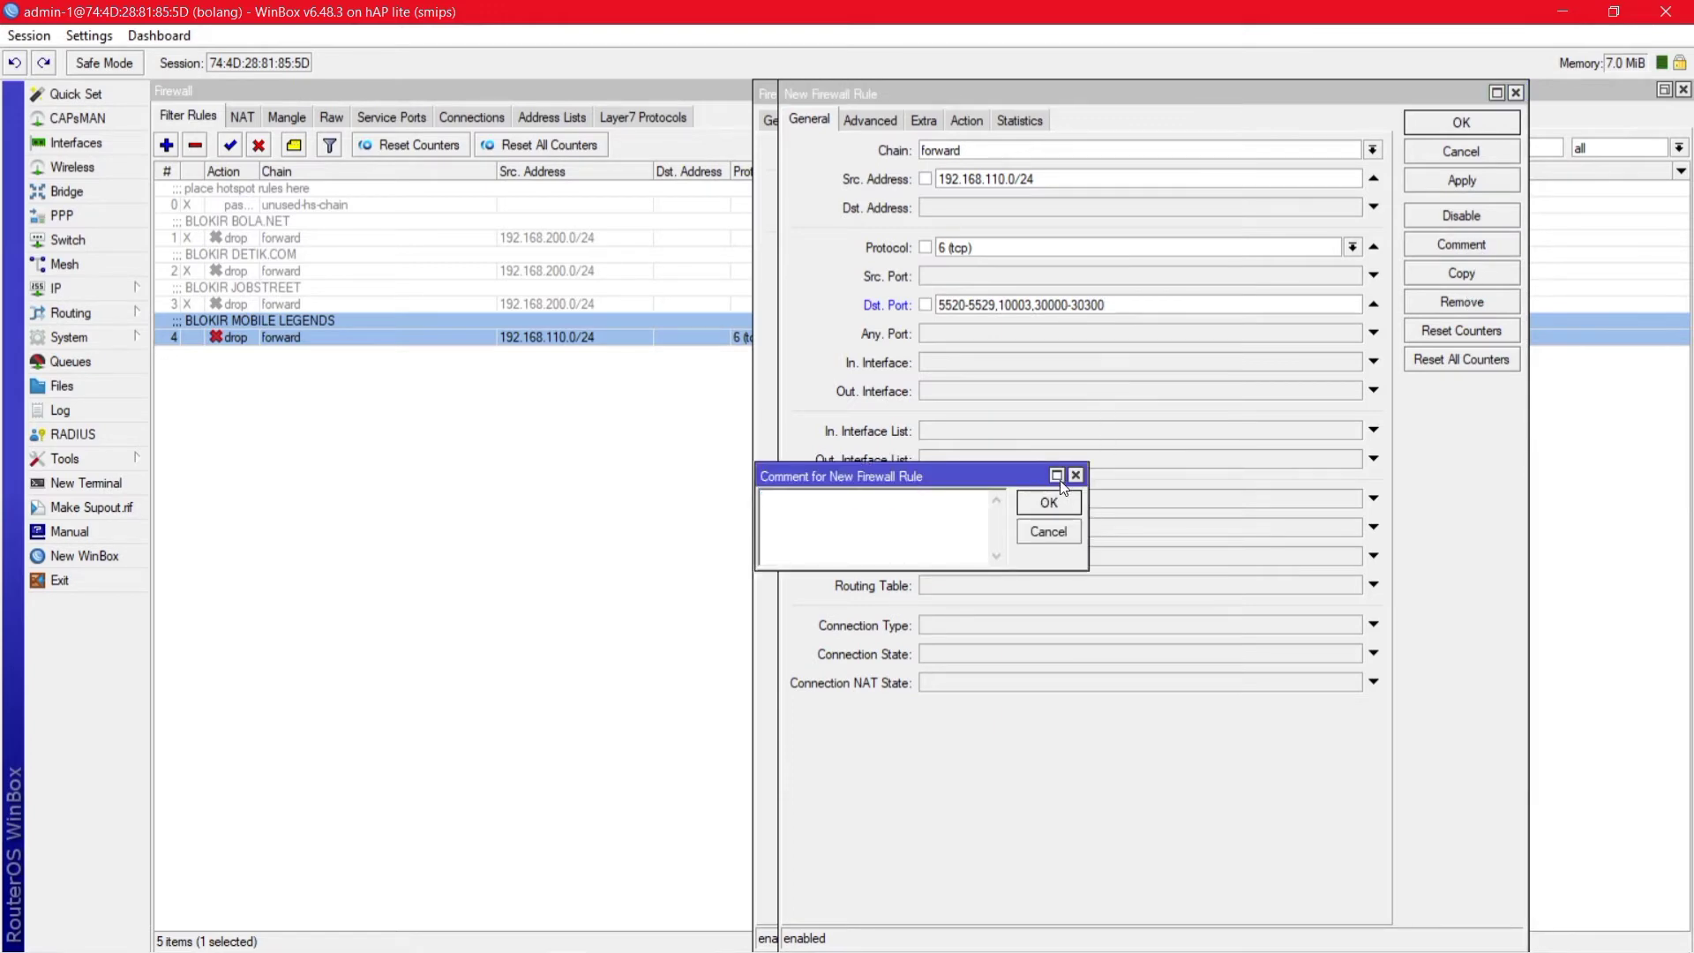
click(1058, 502)
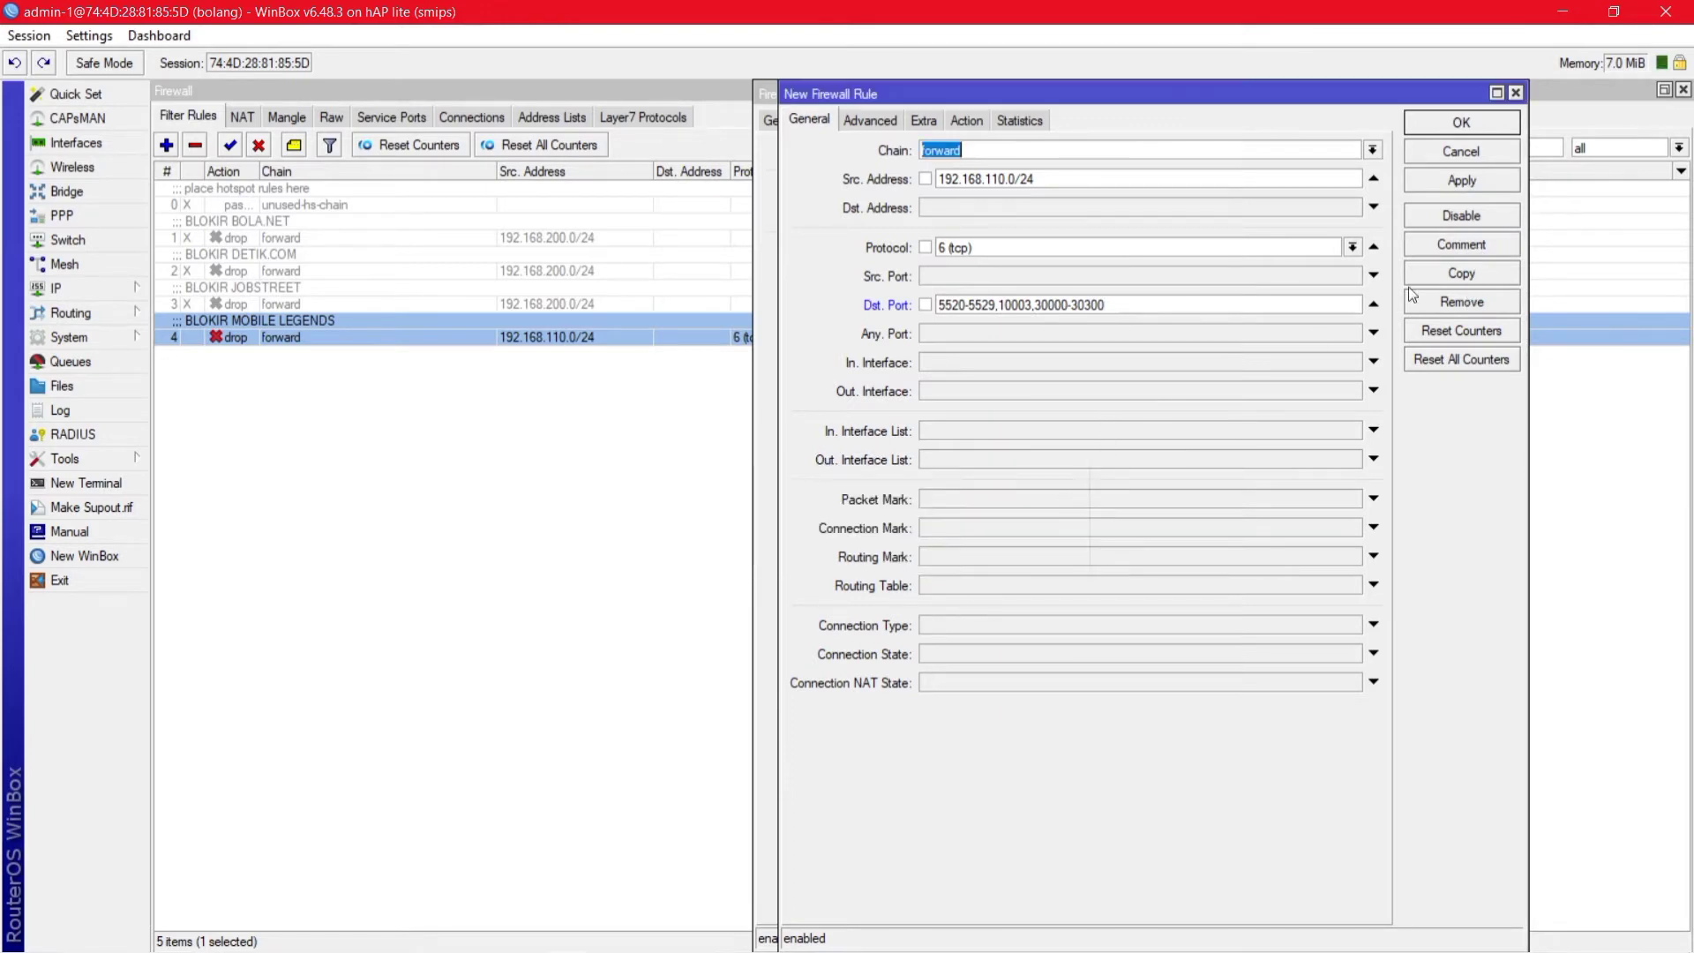
click(1475, 187)
click(1470, 118)
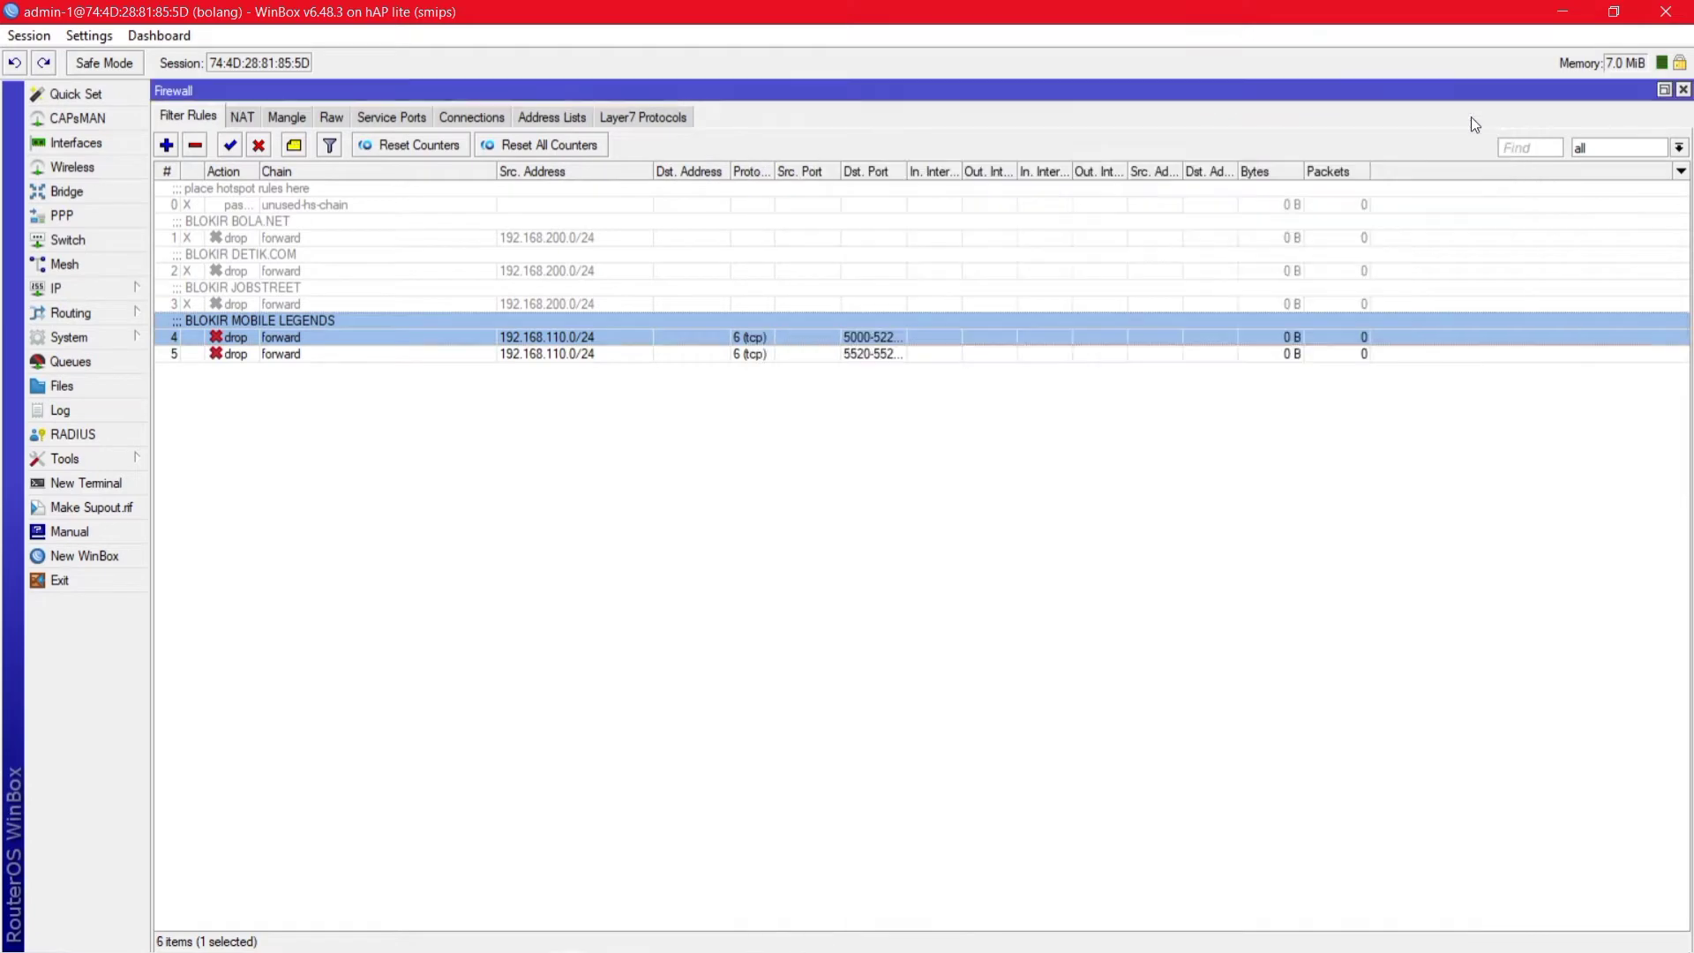
click(700, 535)
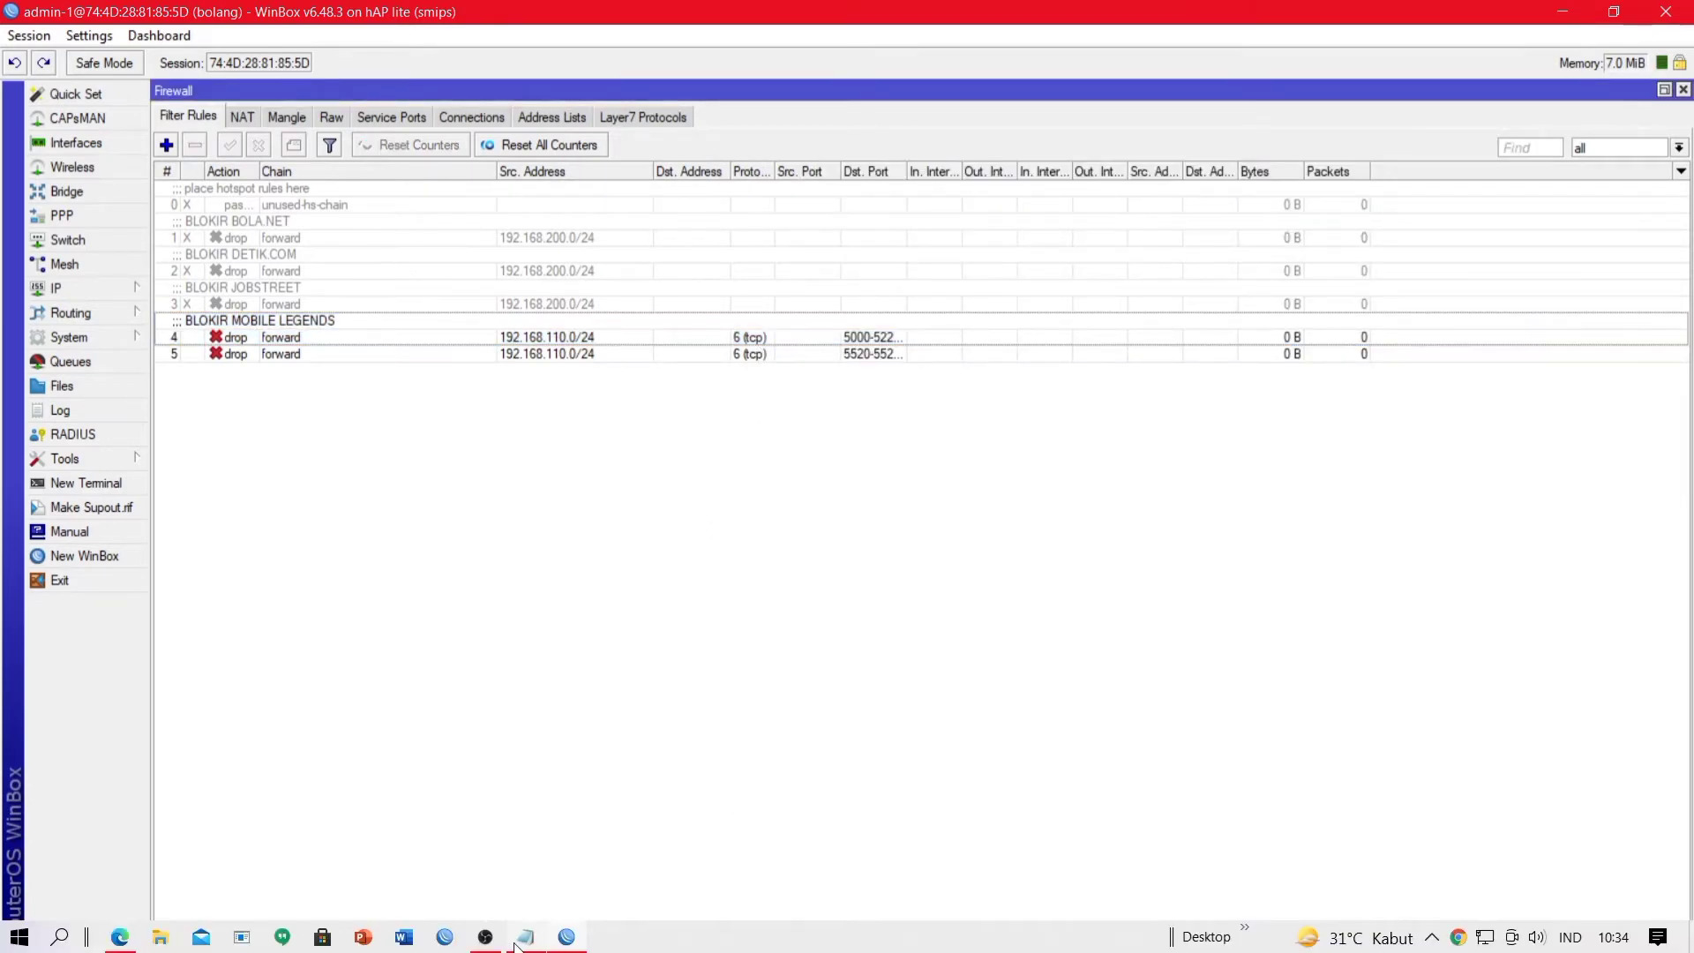
Step: Switch to Notepad and copy the first Mobile Legends UDP port list, 4001-4009,5000-5221,5224-5241,5243-5508,5551-5559,5601-5700
click(523, 941)
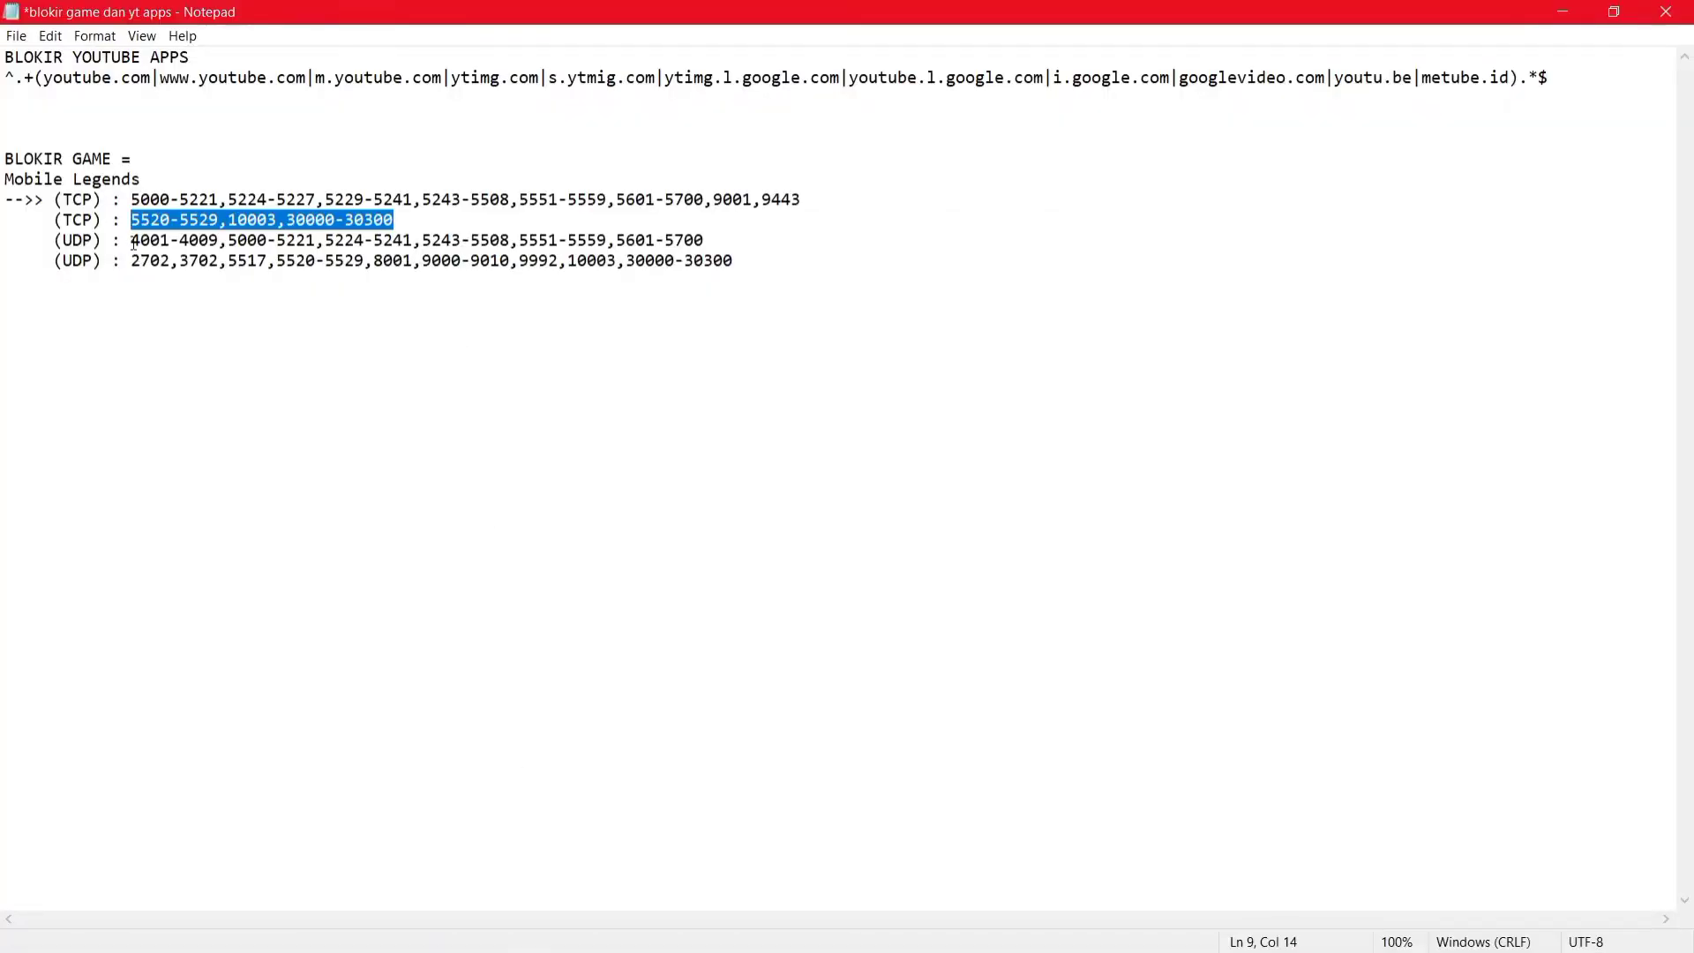
drag(132, 240, 703, 238)
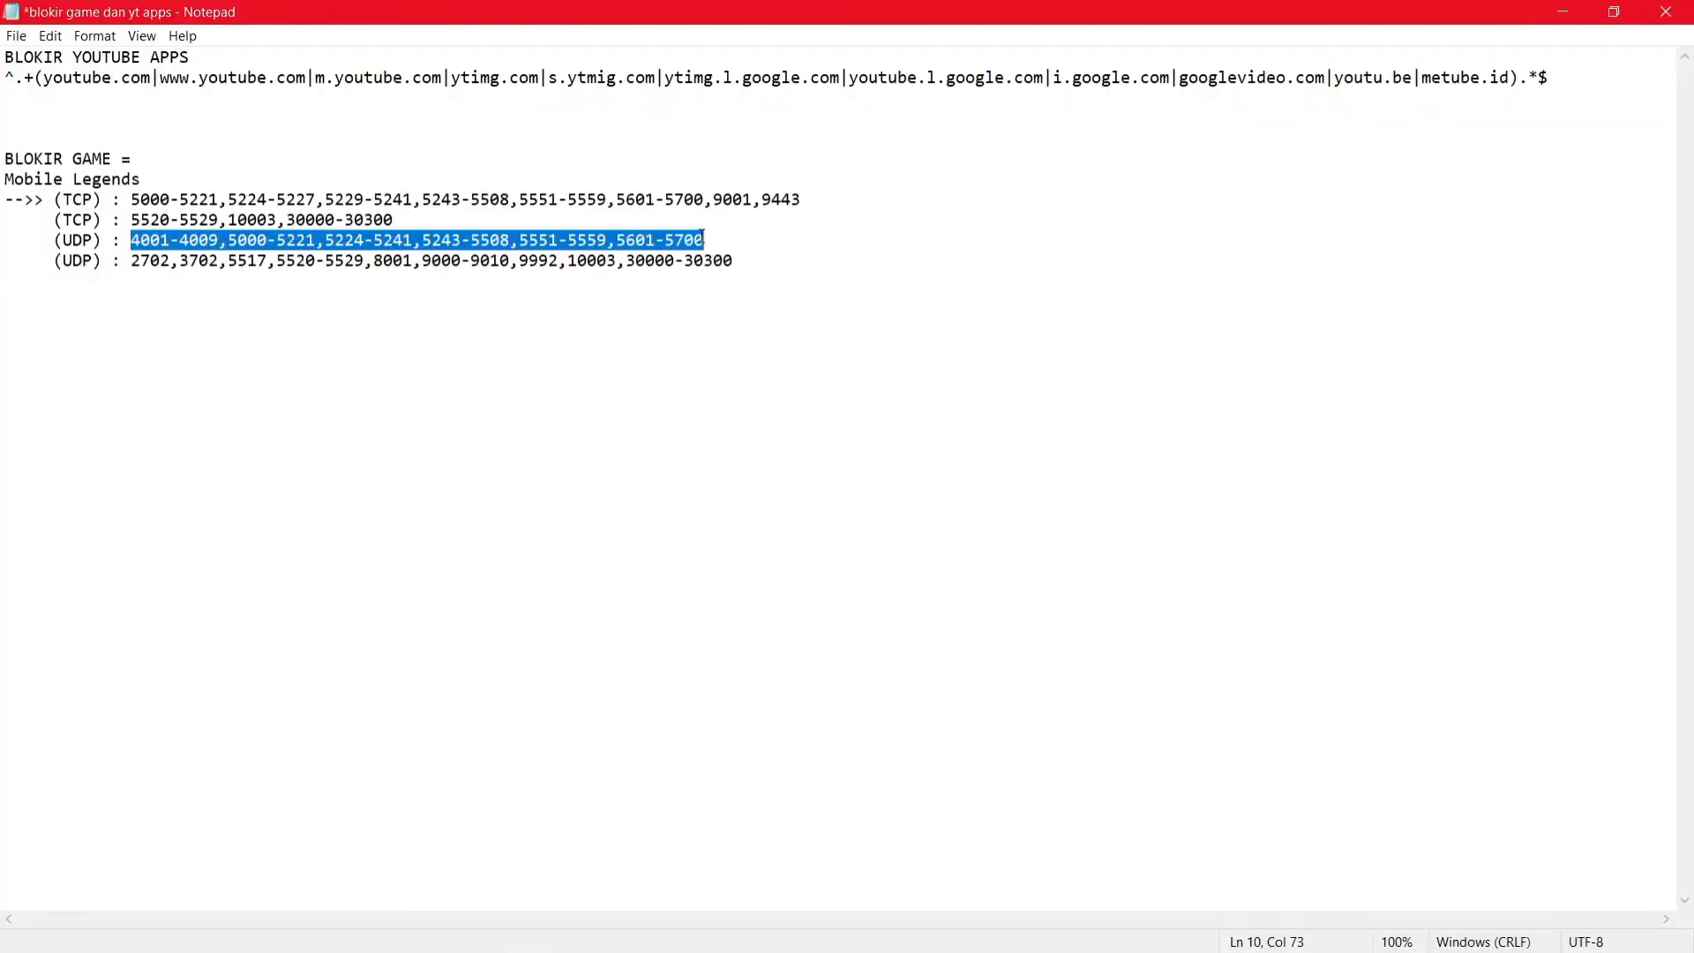
right_click(704, 238)
click(743, 295)
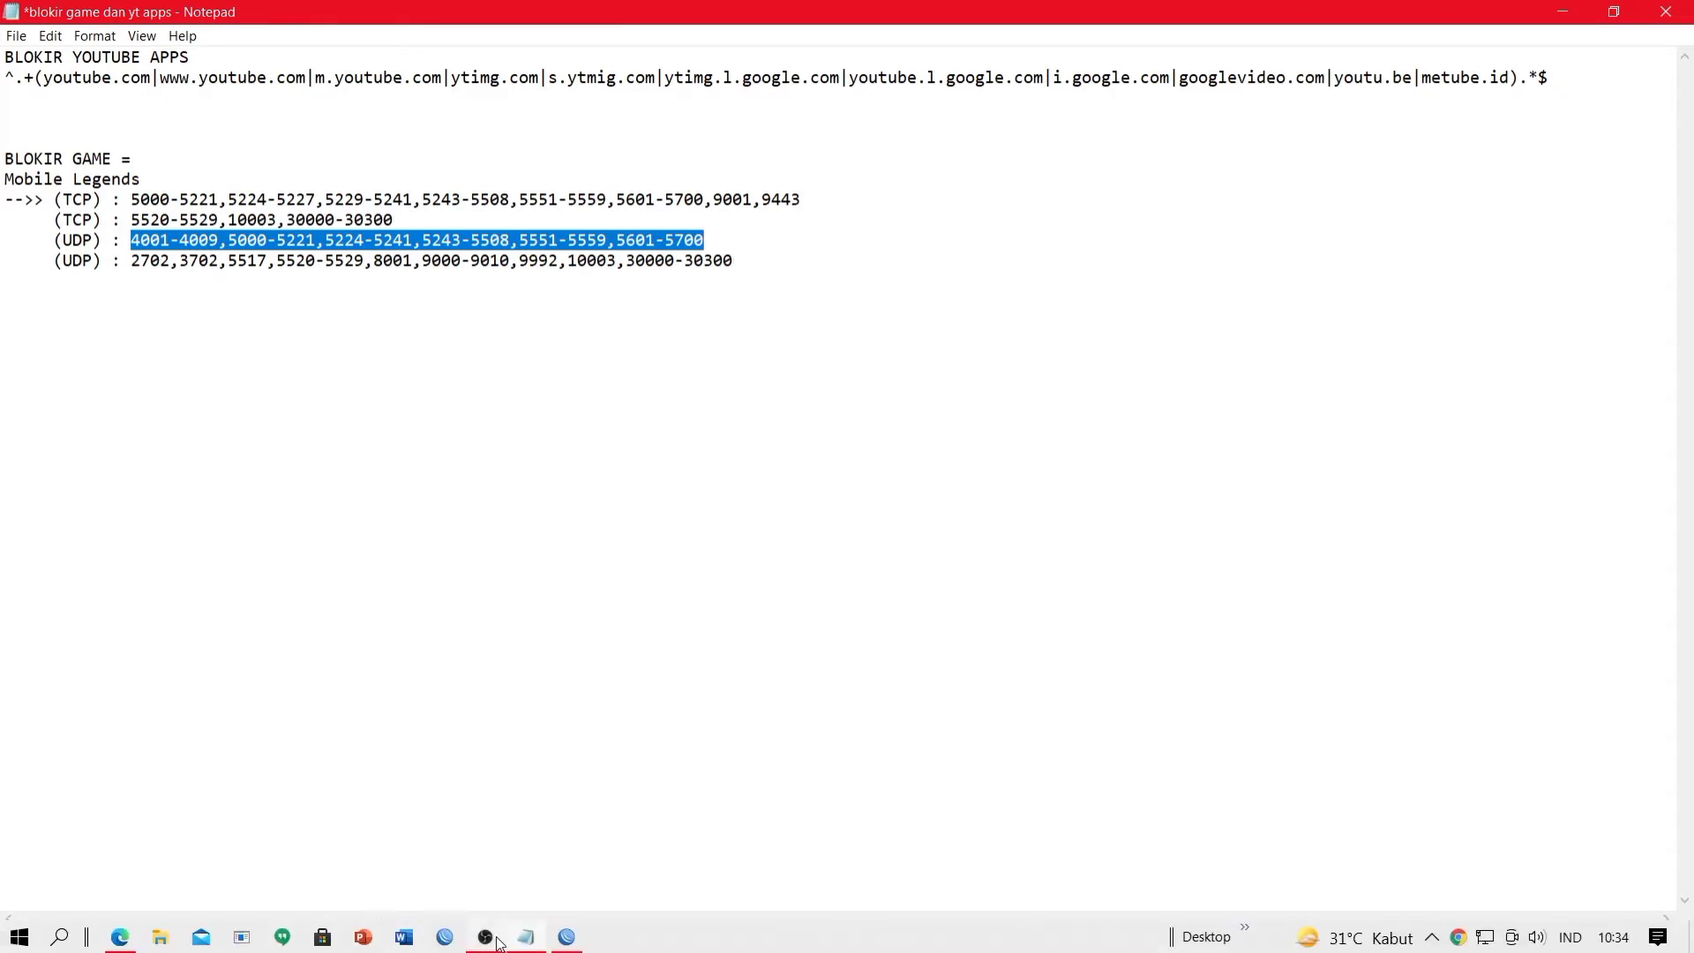
Step: Switch to WinBox, duplicate the second Mobile Legends TCP drop rule and set the copy's protocol to udp
click(566, 937)
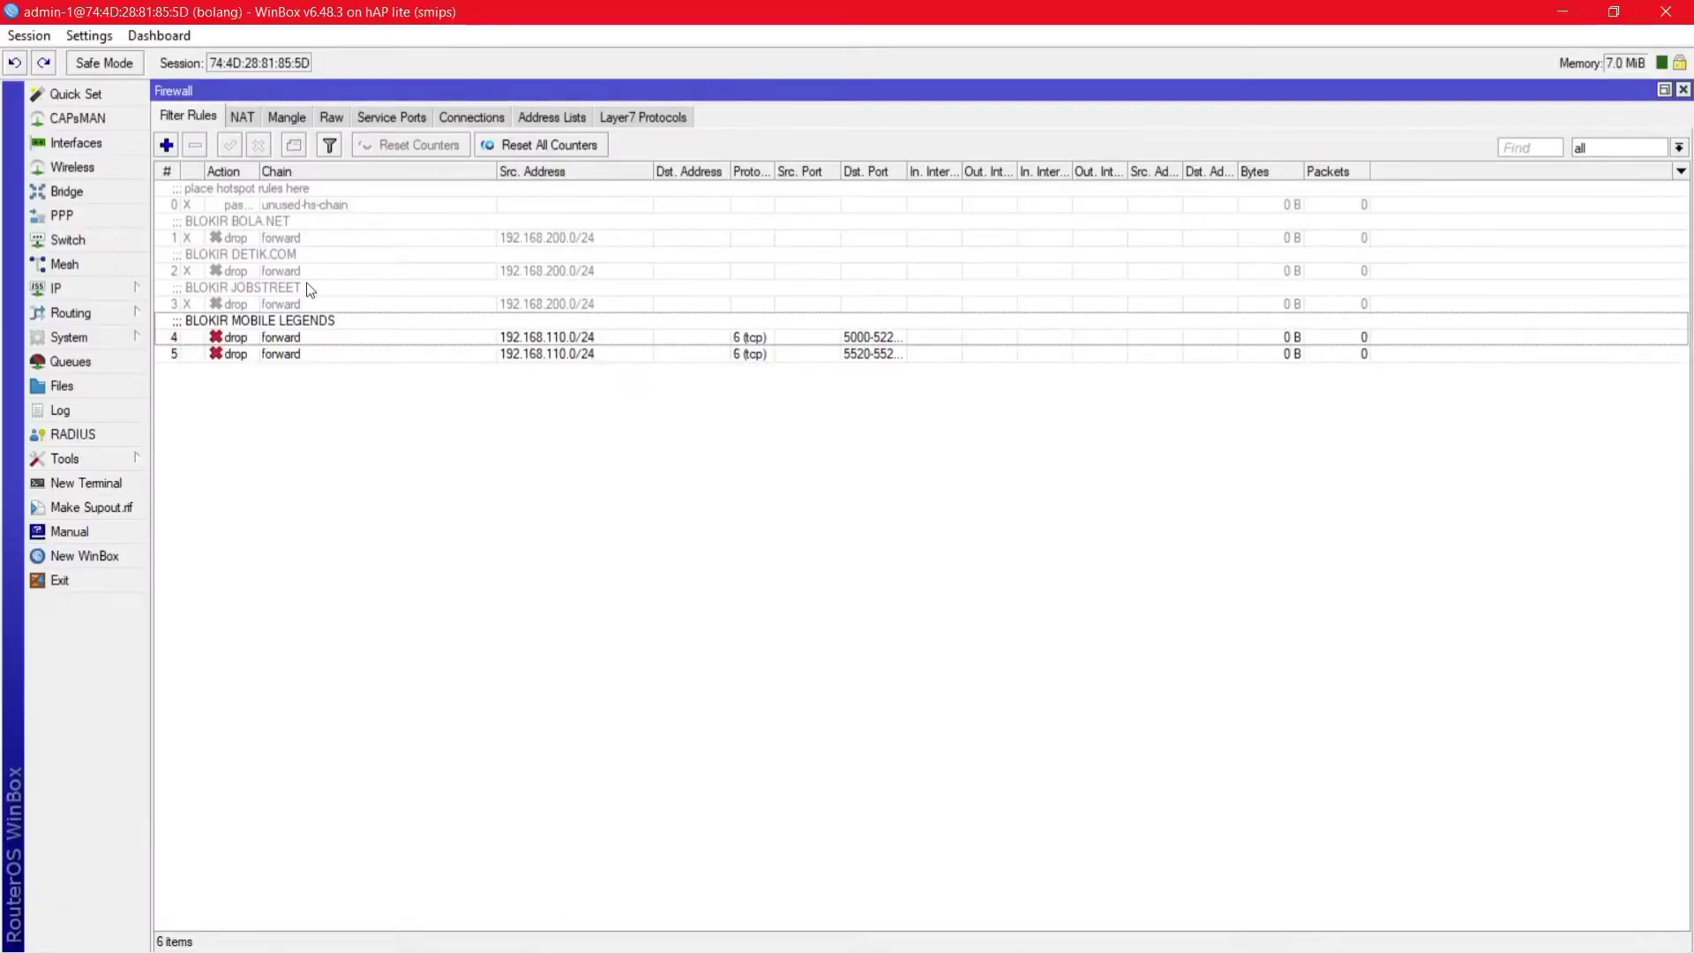
click(253, 359)
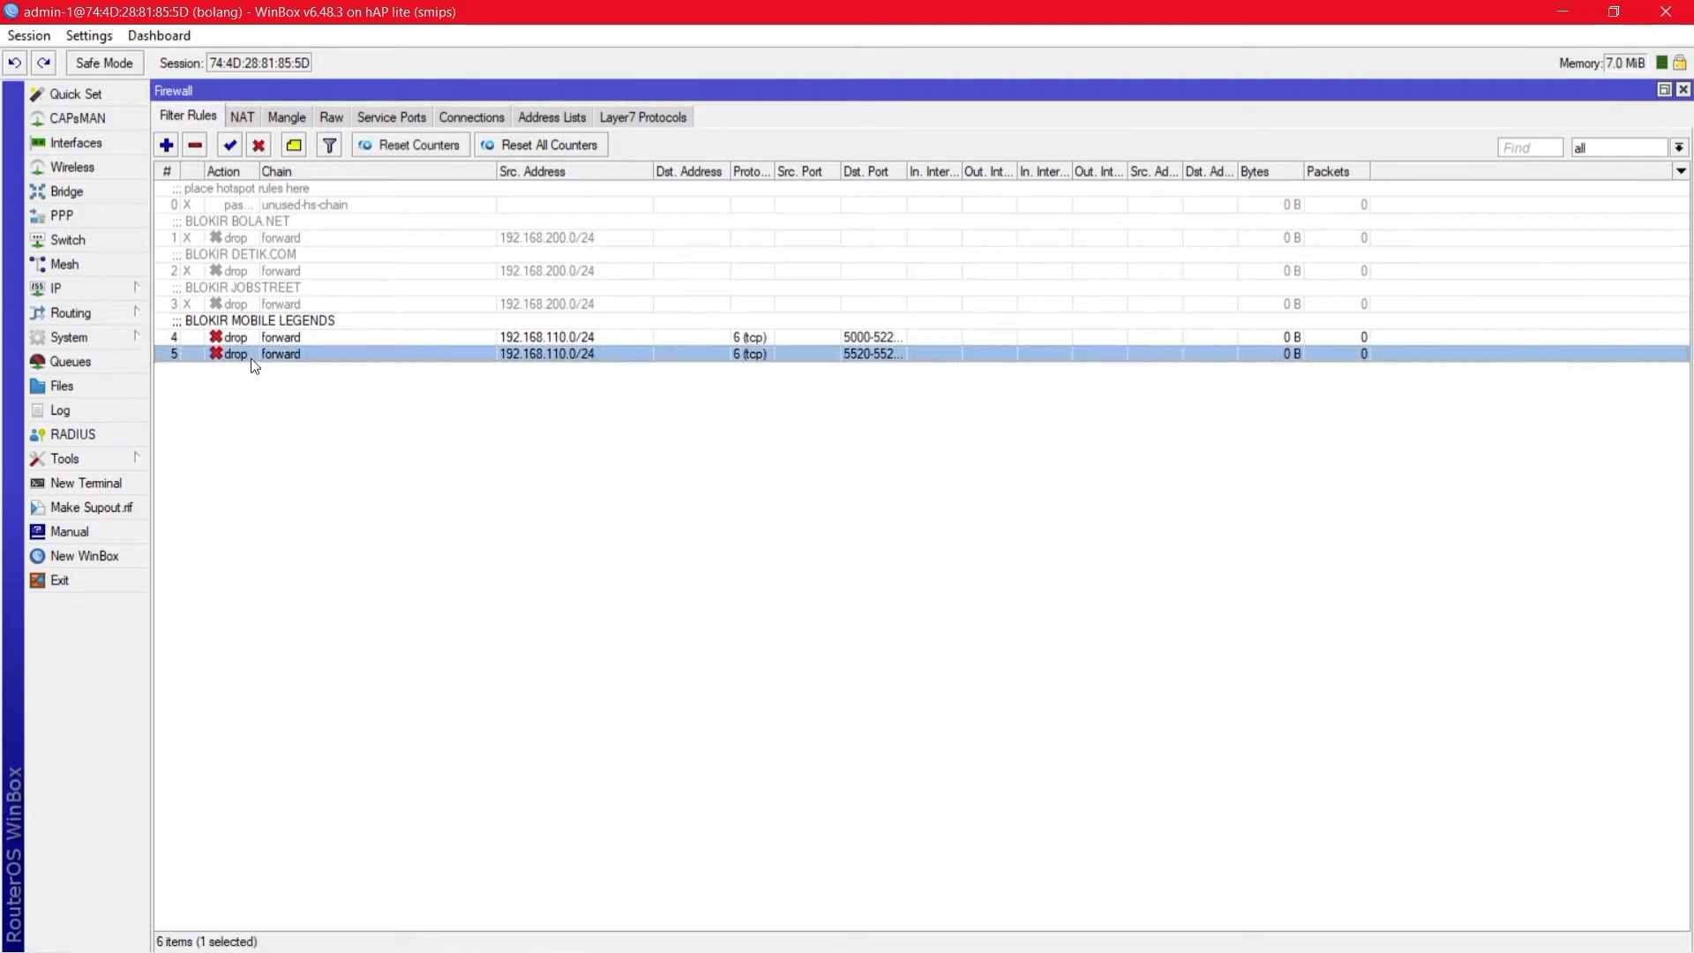
double_click(595, 353)
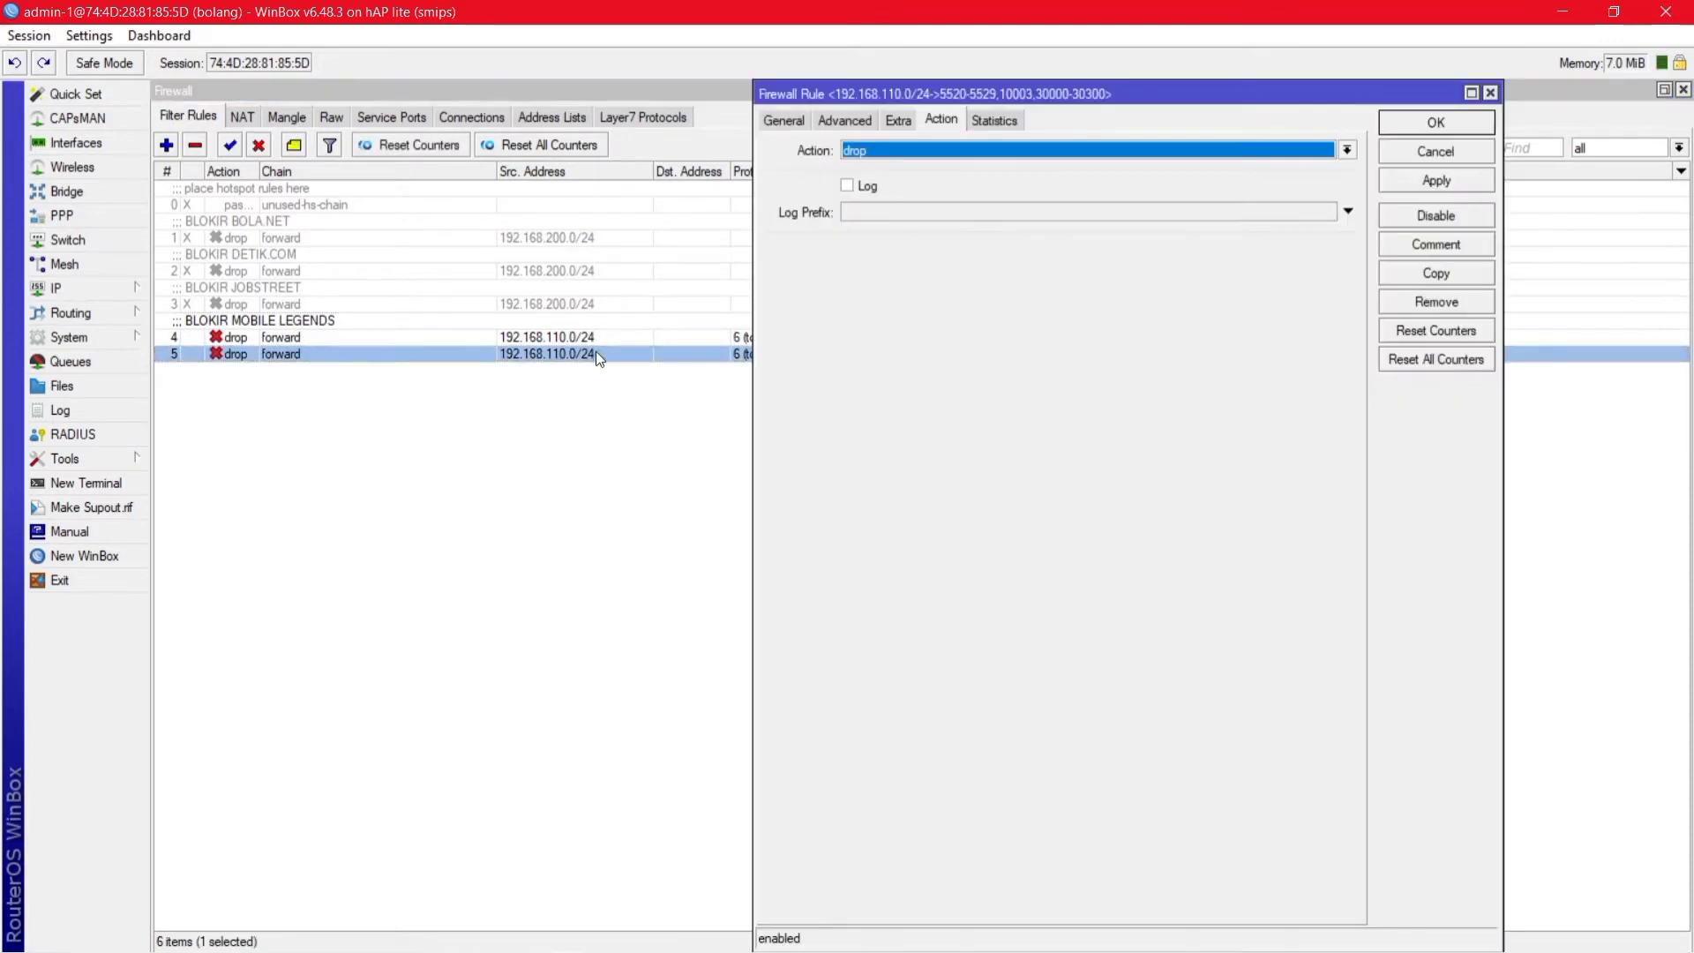
click(1422, 273)
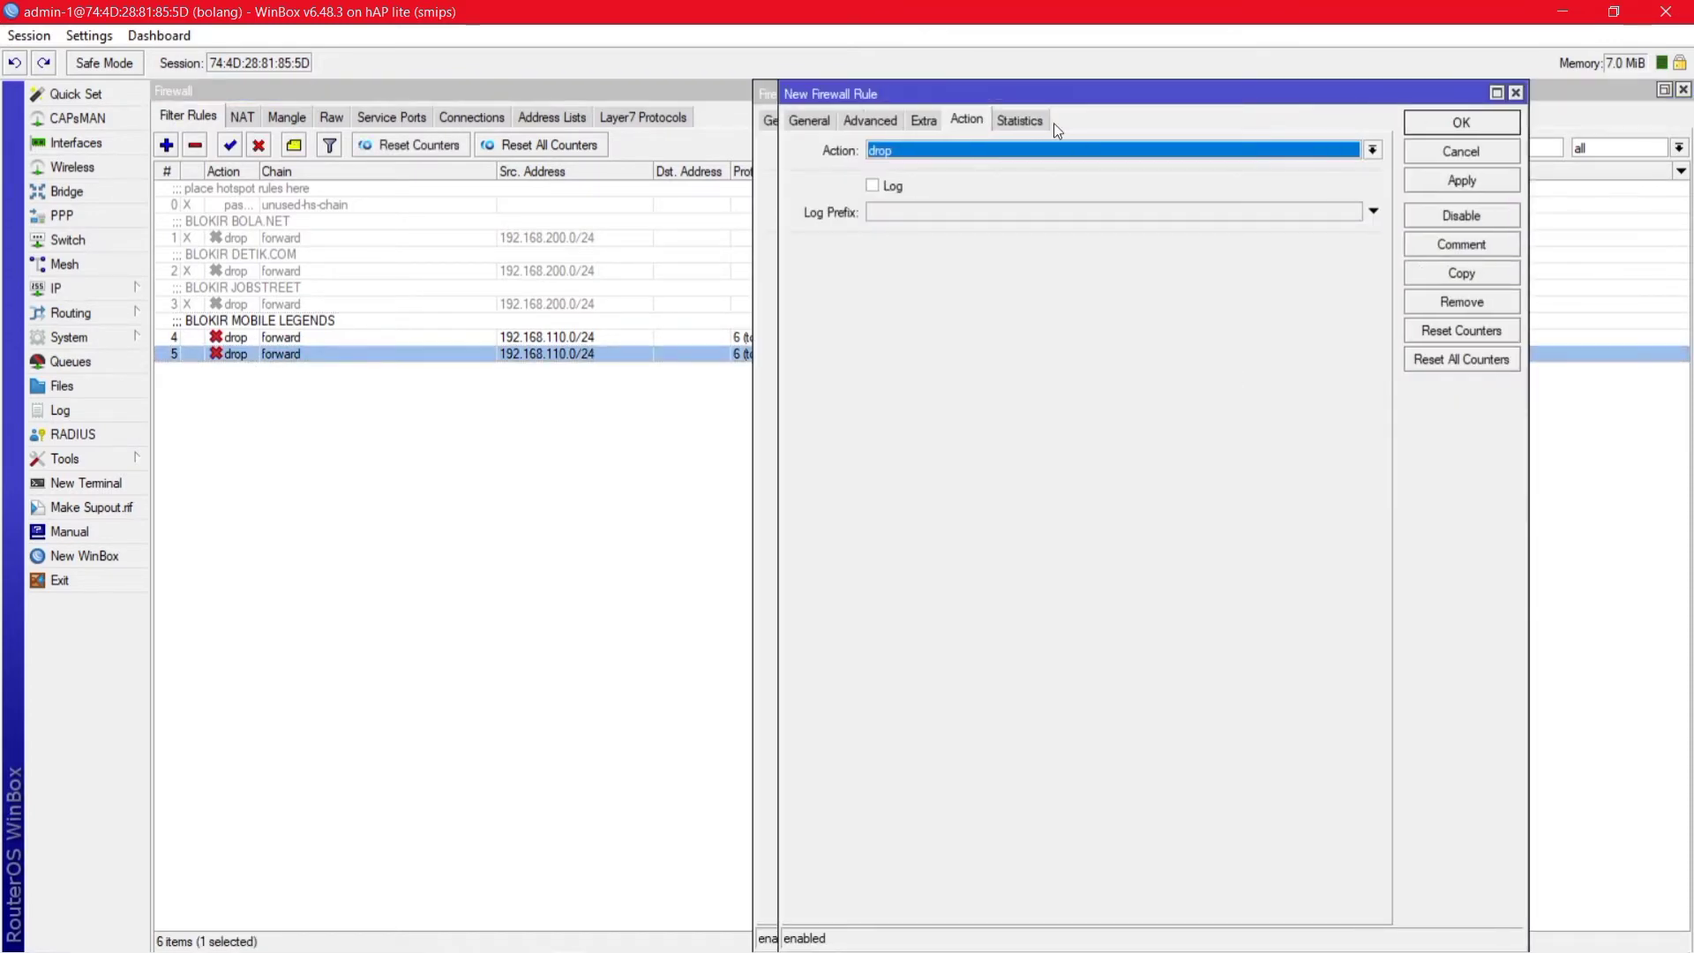
click(810, 120)
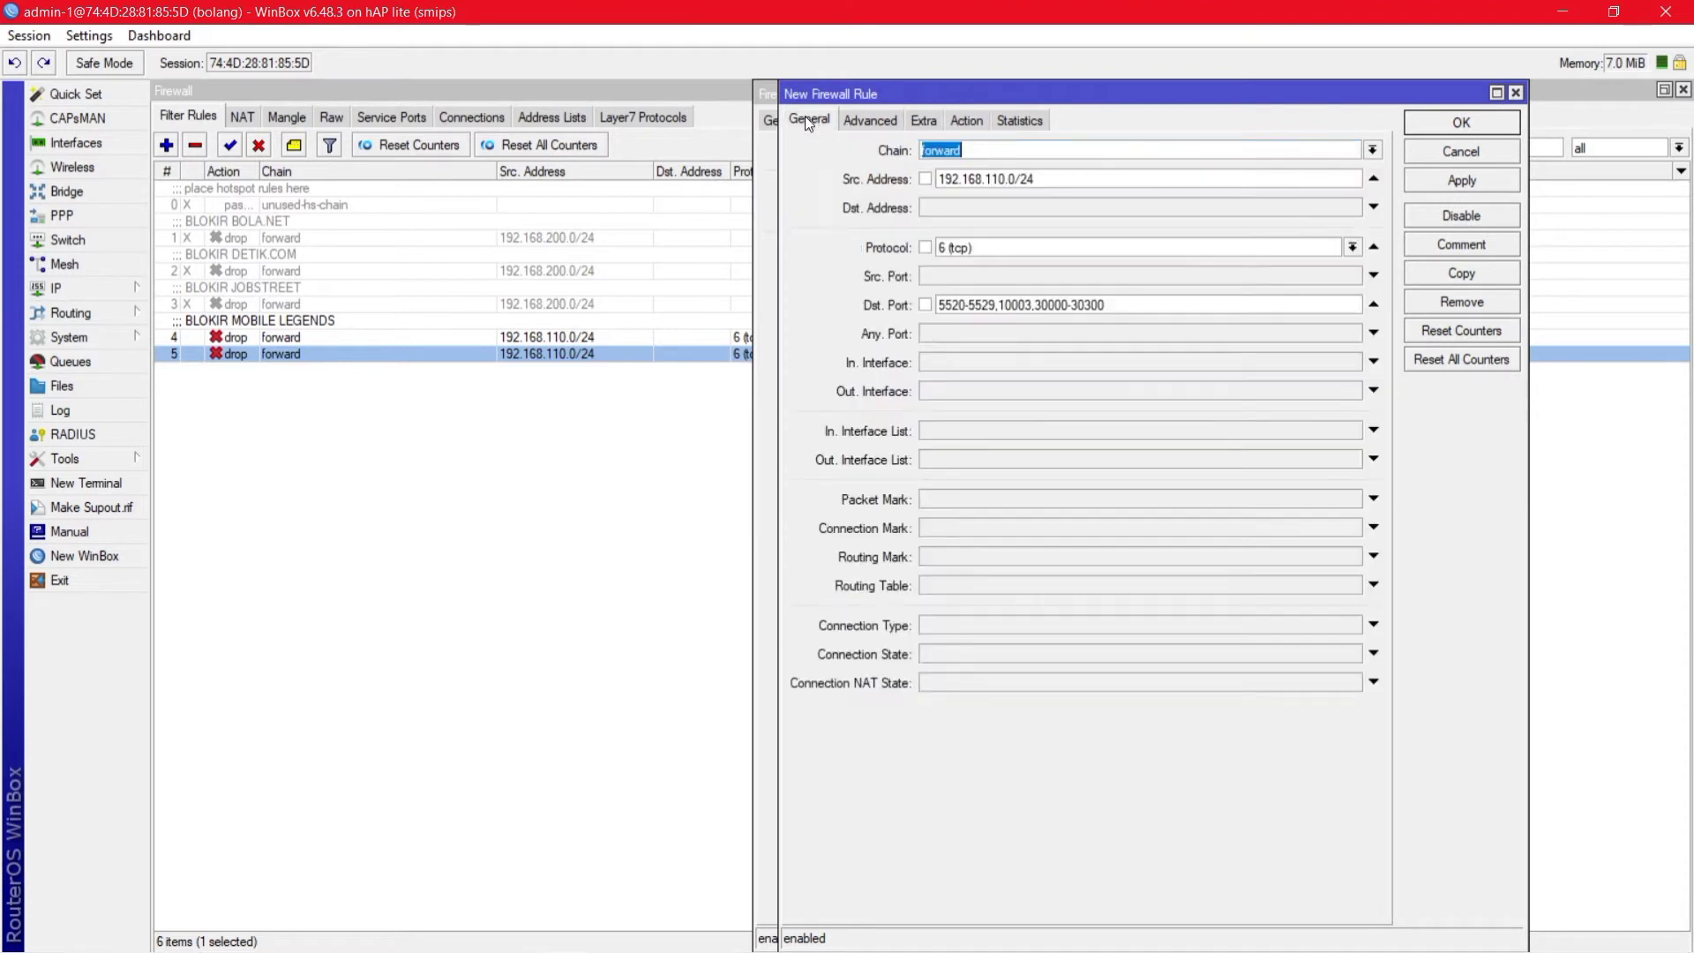
click(1353, 248)
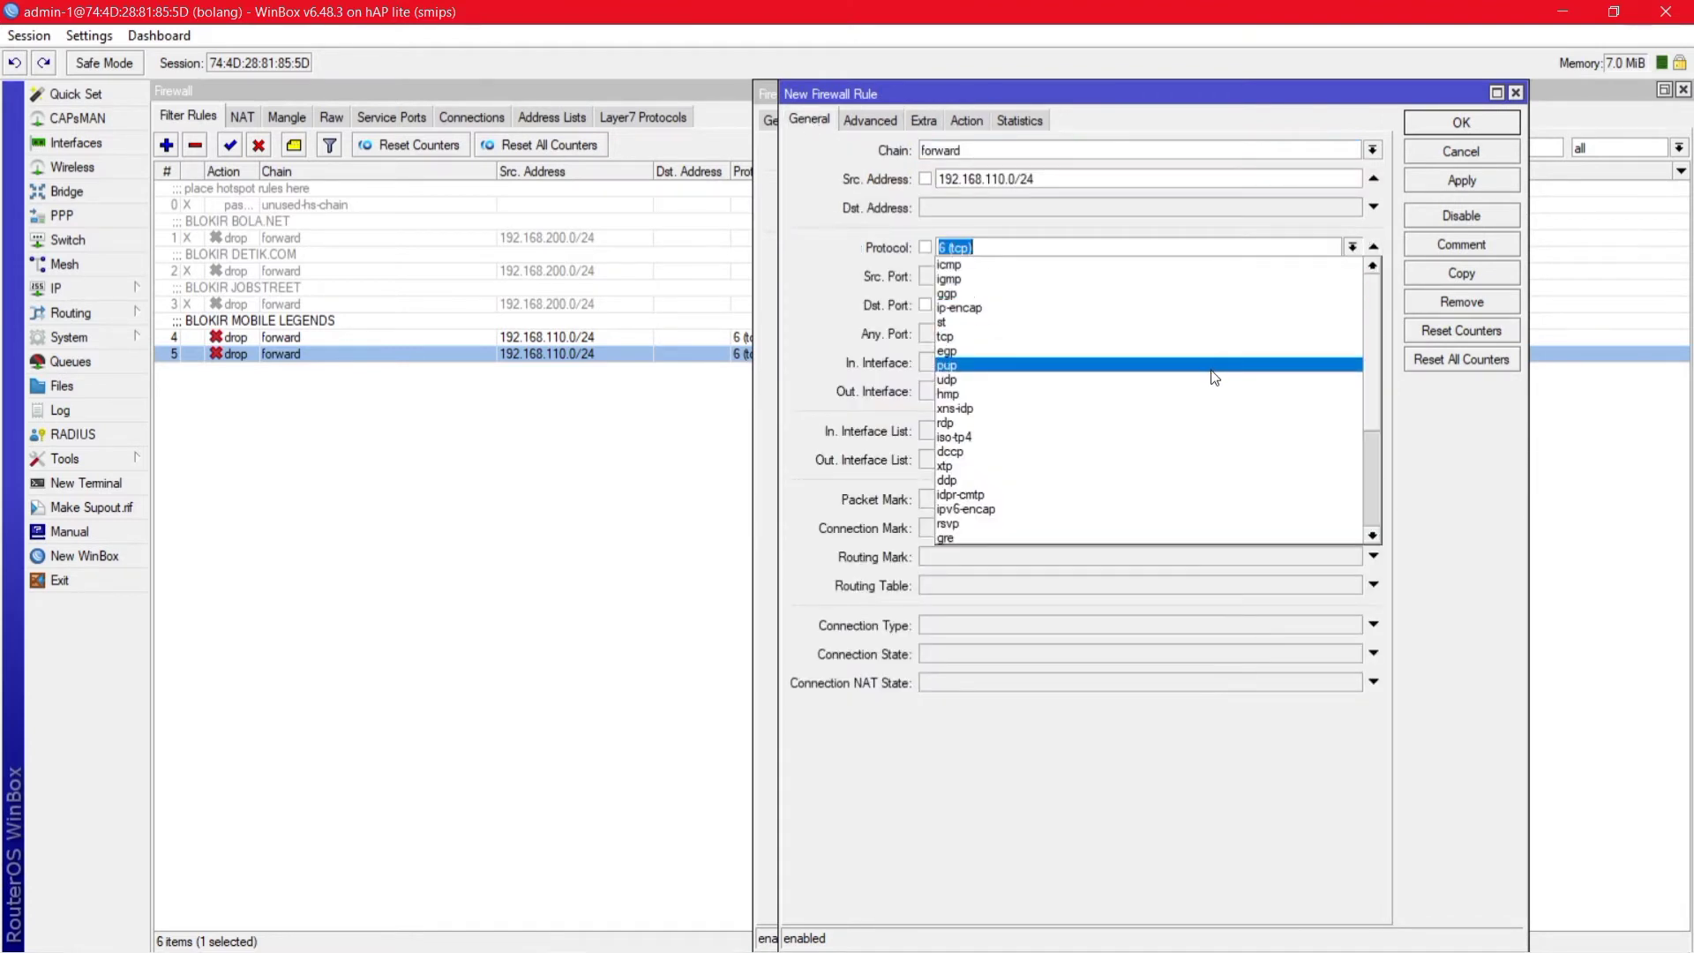
click(1213, 381)
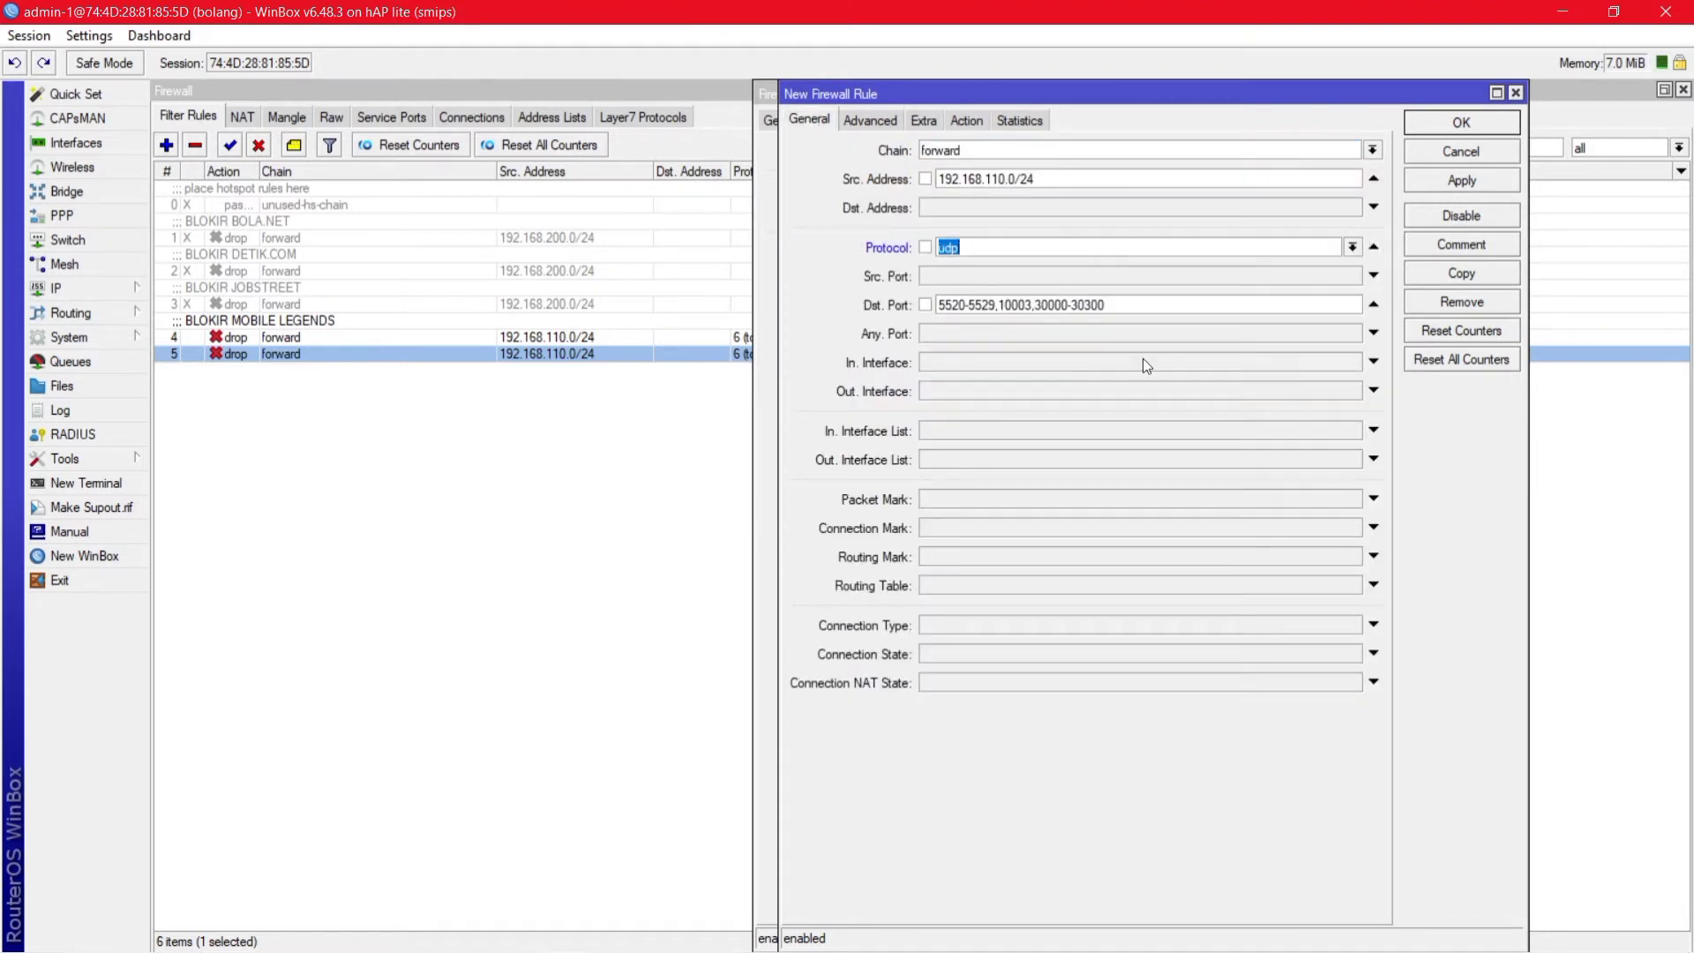
Step: Replace the udp rule's destination port with the copied list 4001-4009,5000-5221,5224-5241,5243-5508,5551-5559,5601-5700, then save it and close the source rule
click(1131, 312)
key(ctrl+a)
key(BackSpace)
right_click(1134, 311)
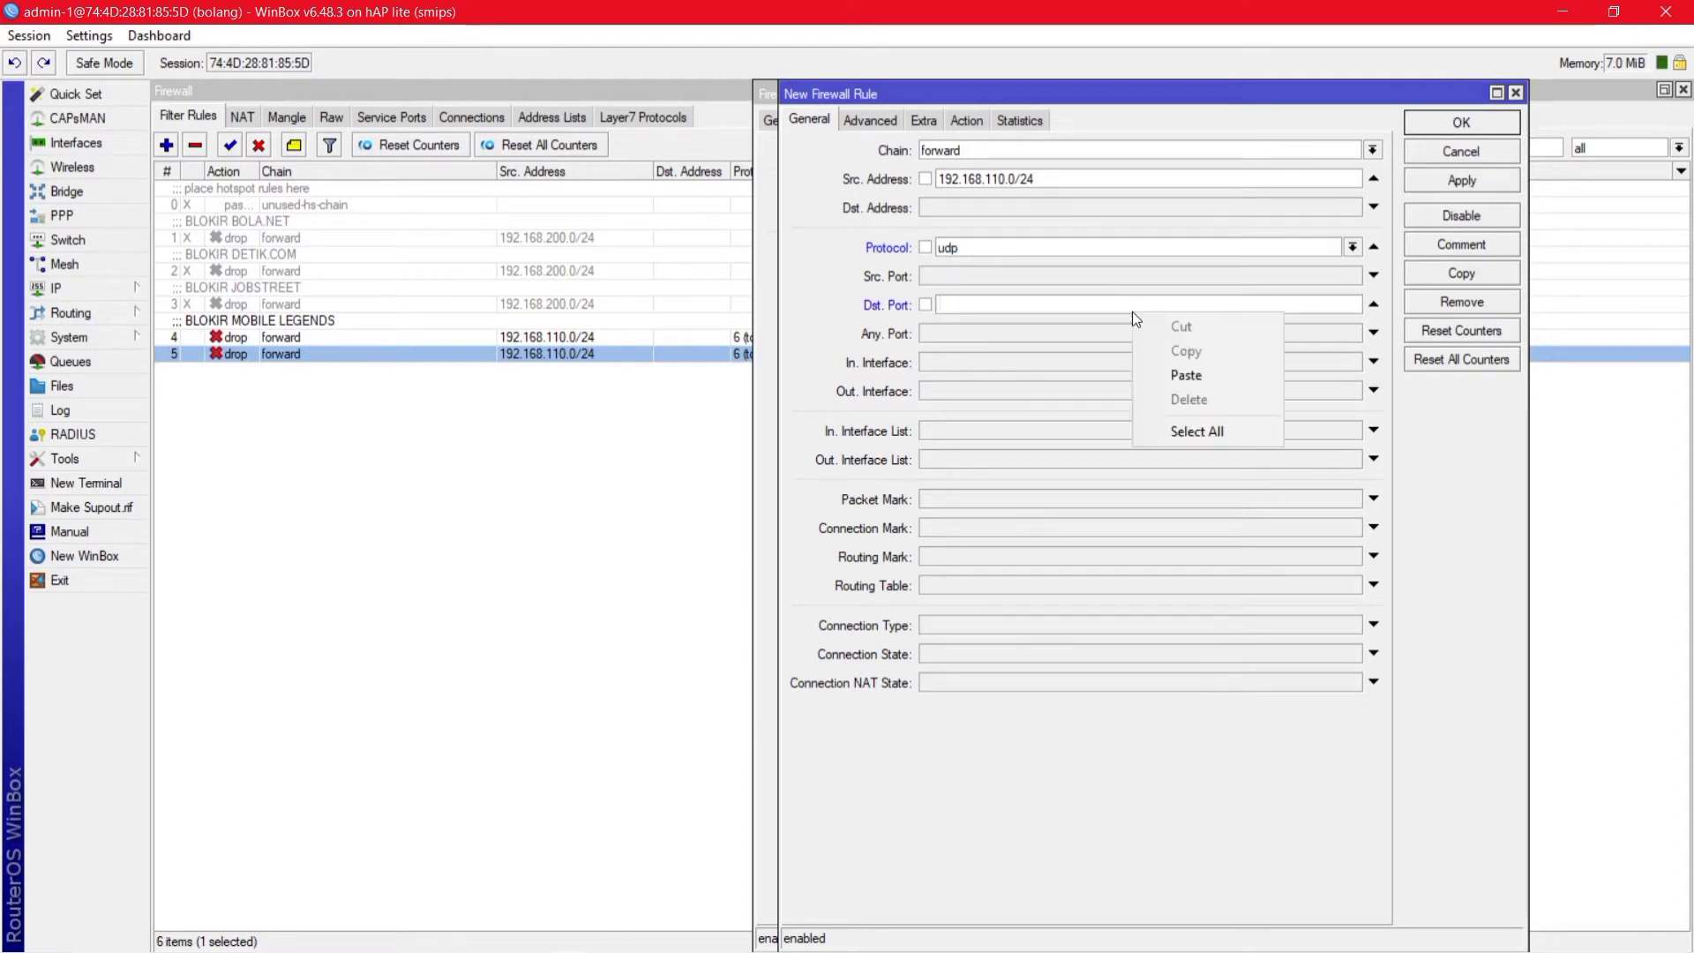
click(1166, 369)
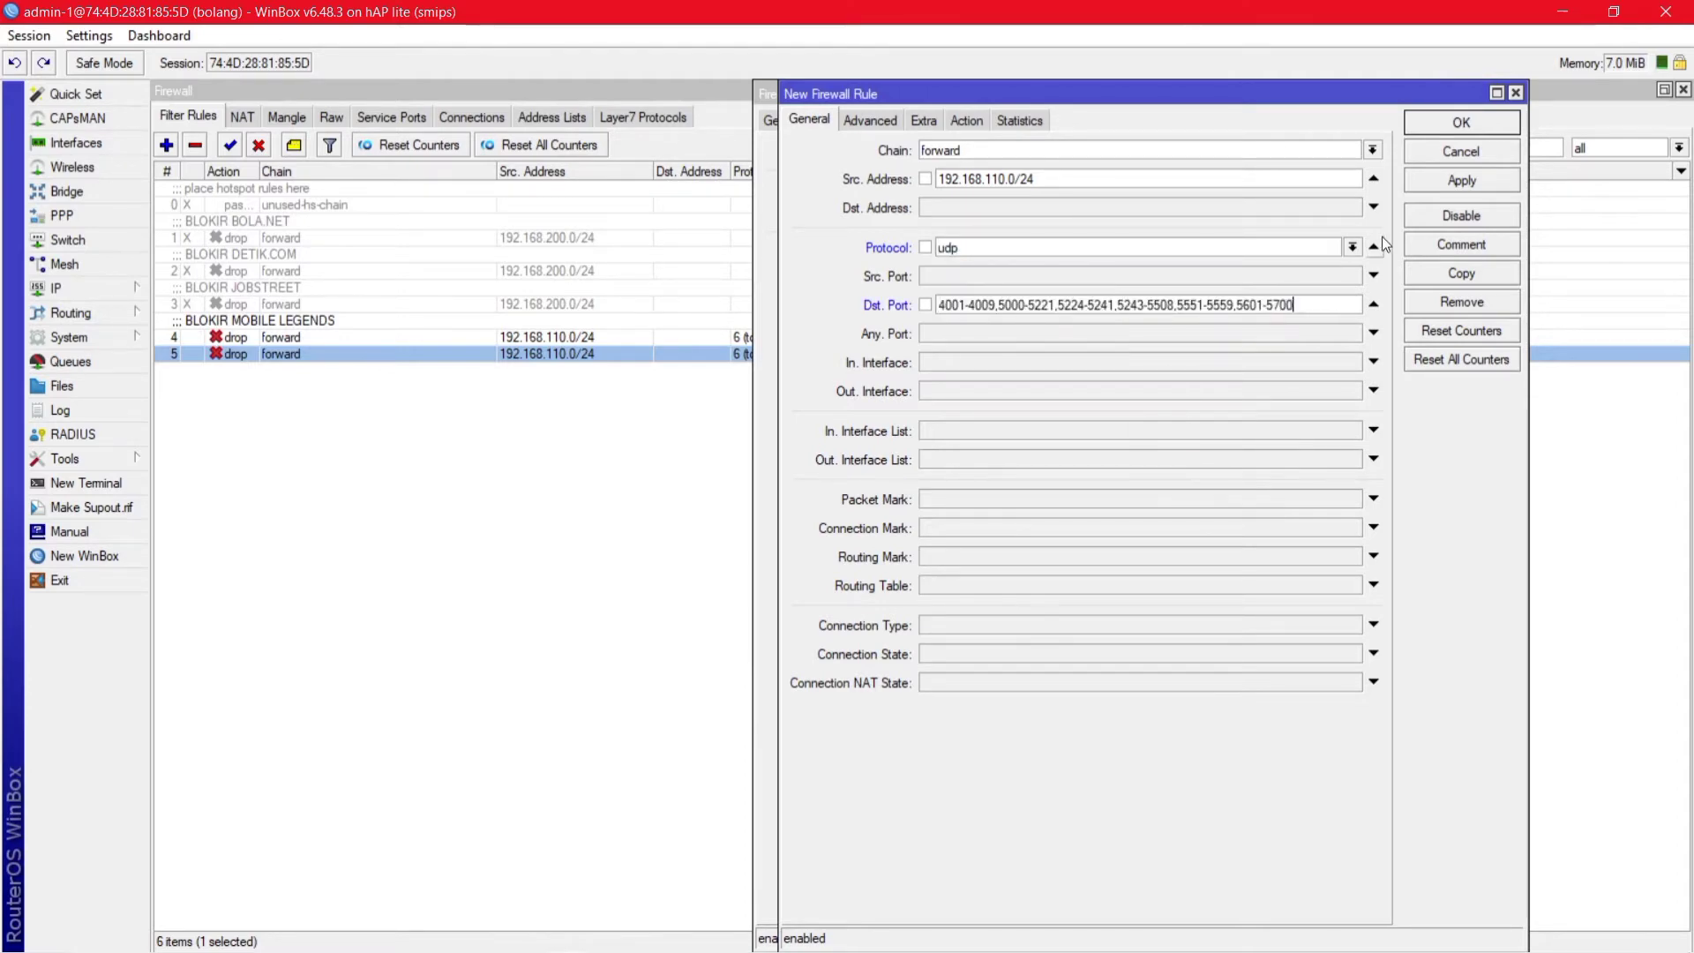
click(1435, 176)
click(1450, 128)
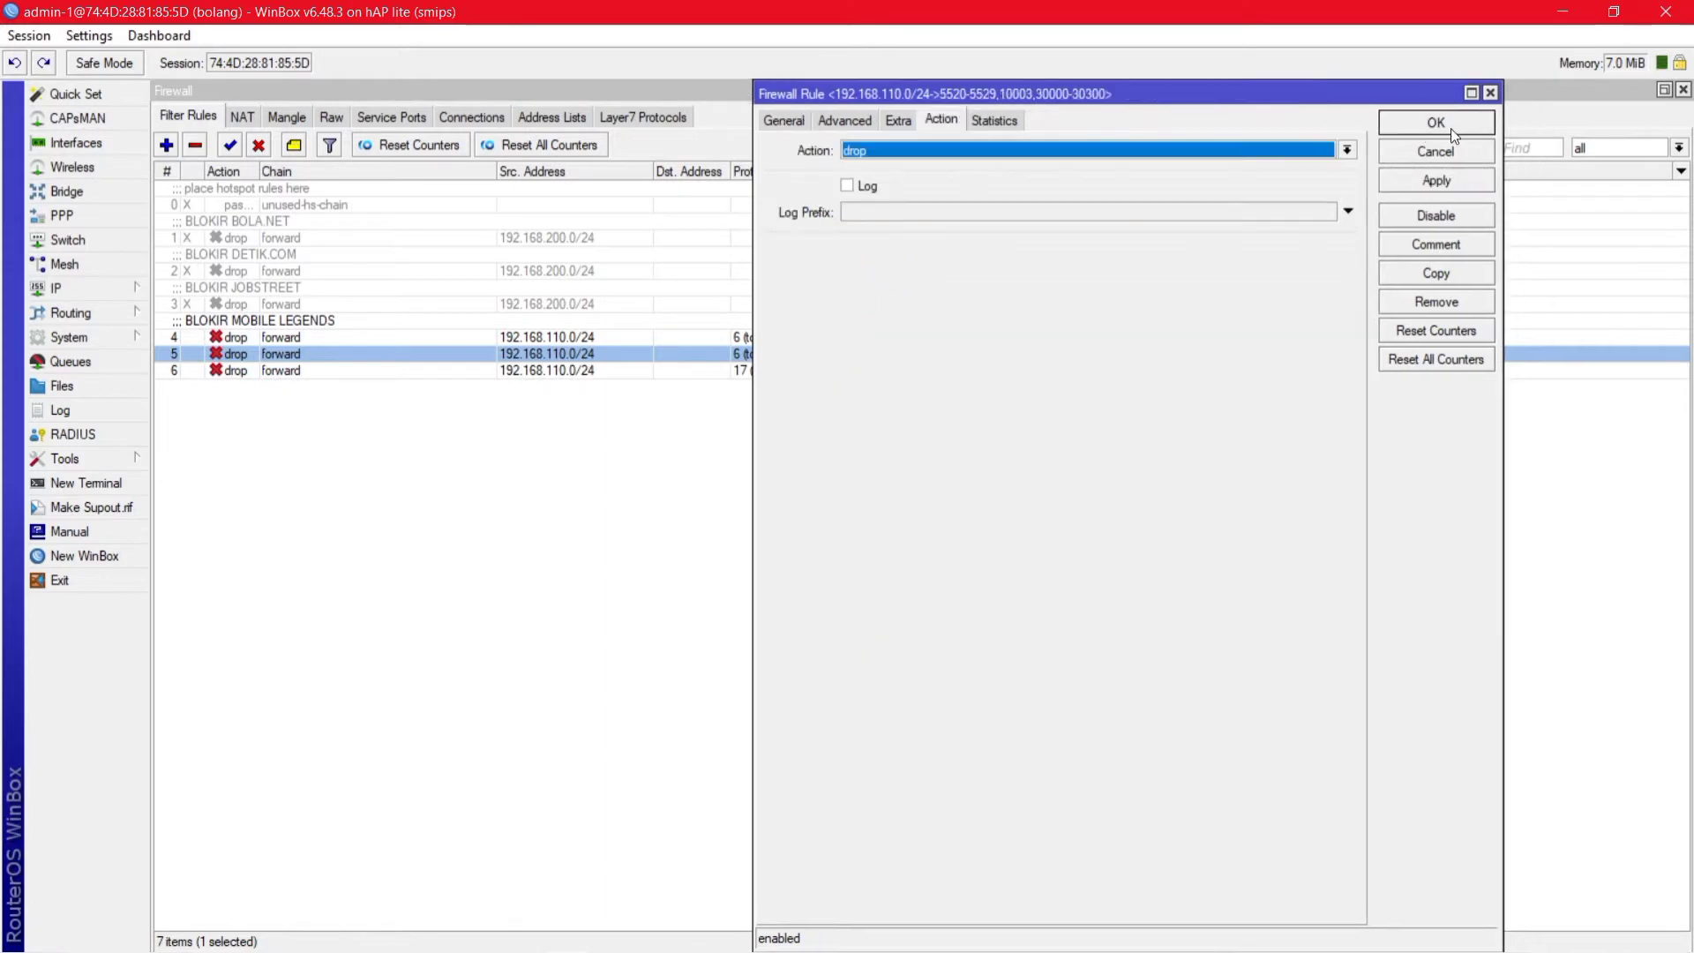
click(1441, 173)
click(1434, 125)
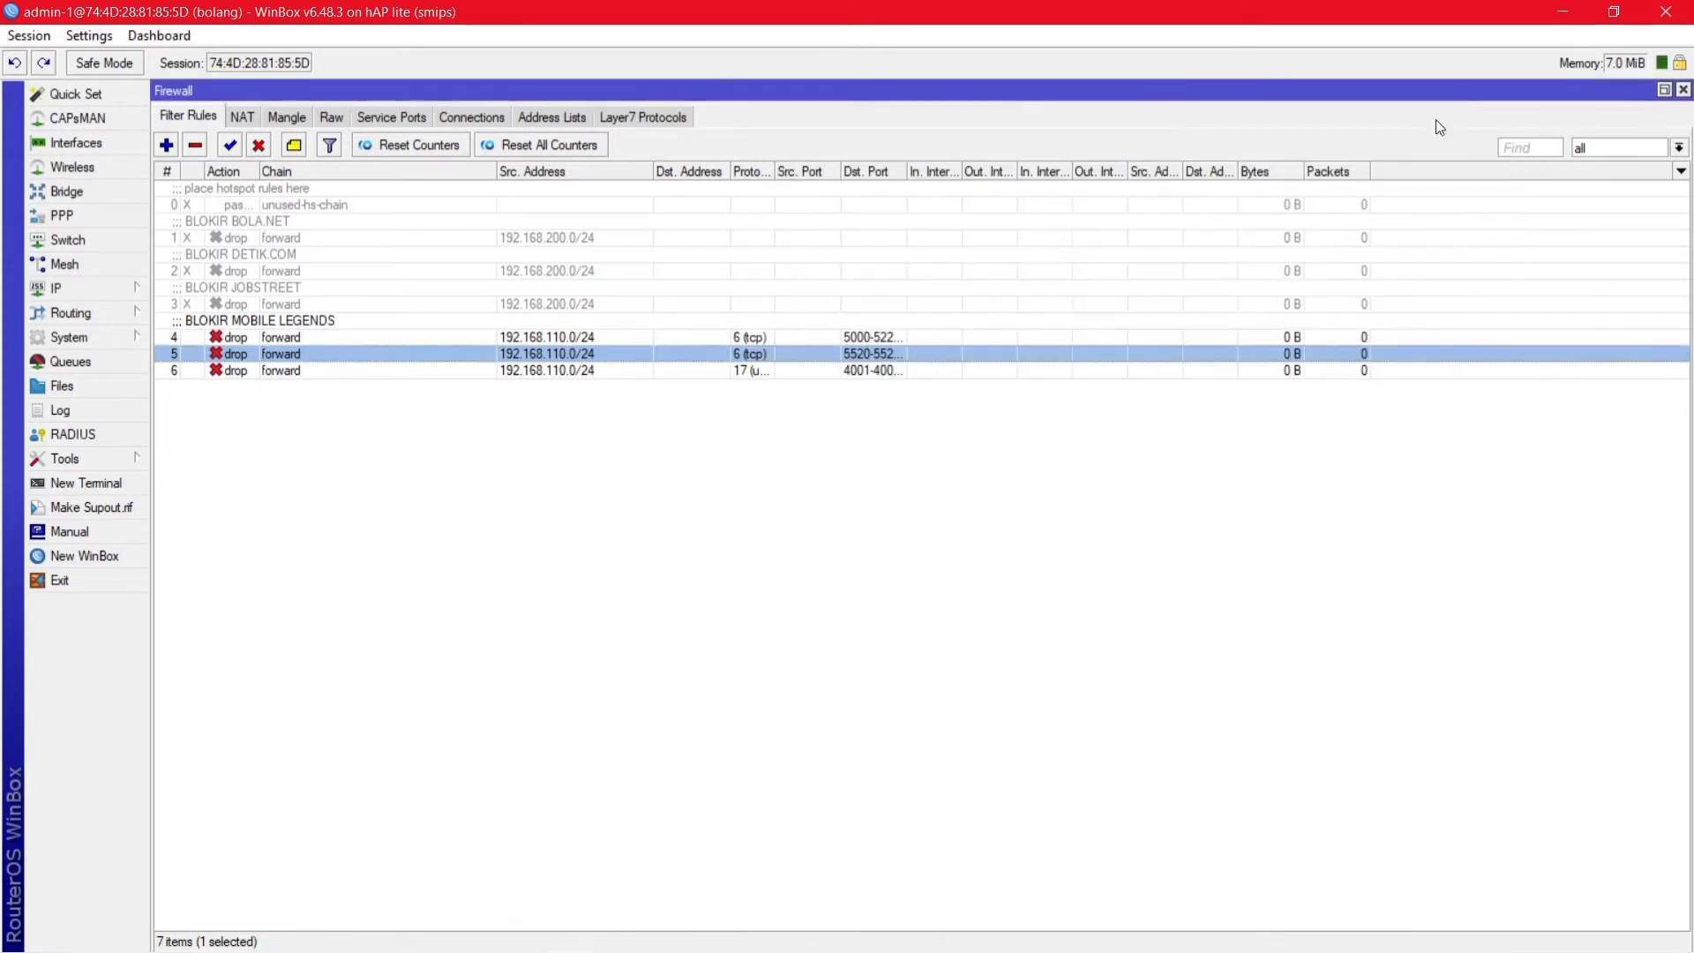
click(812, 653)
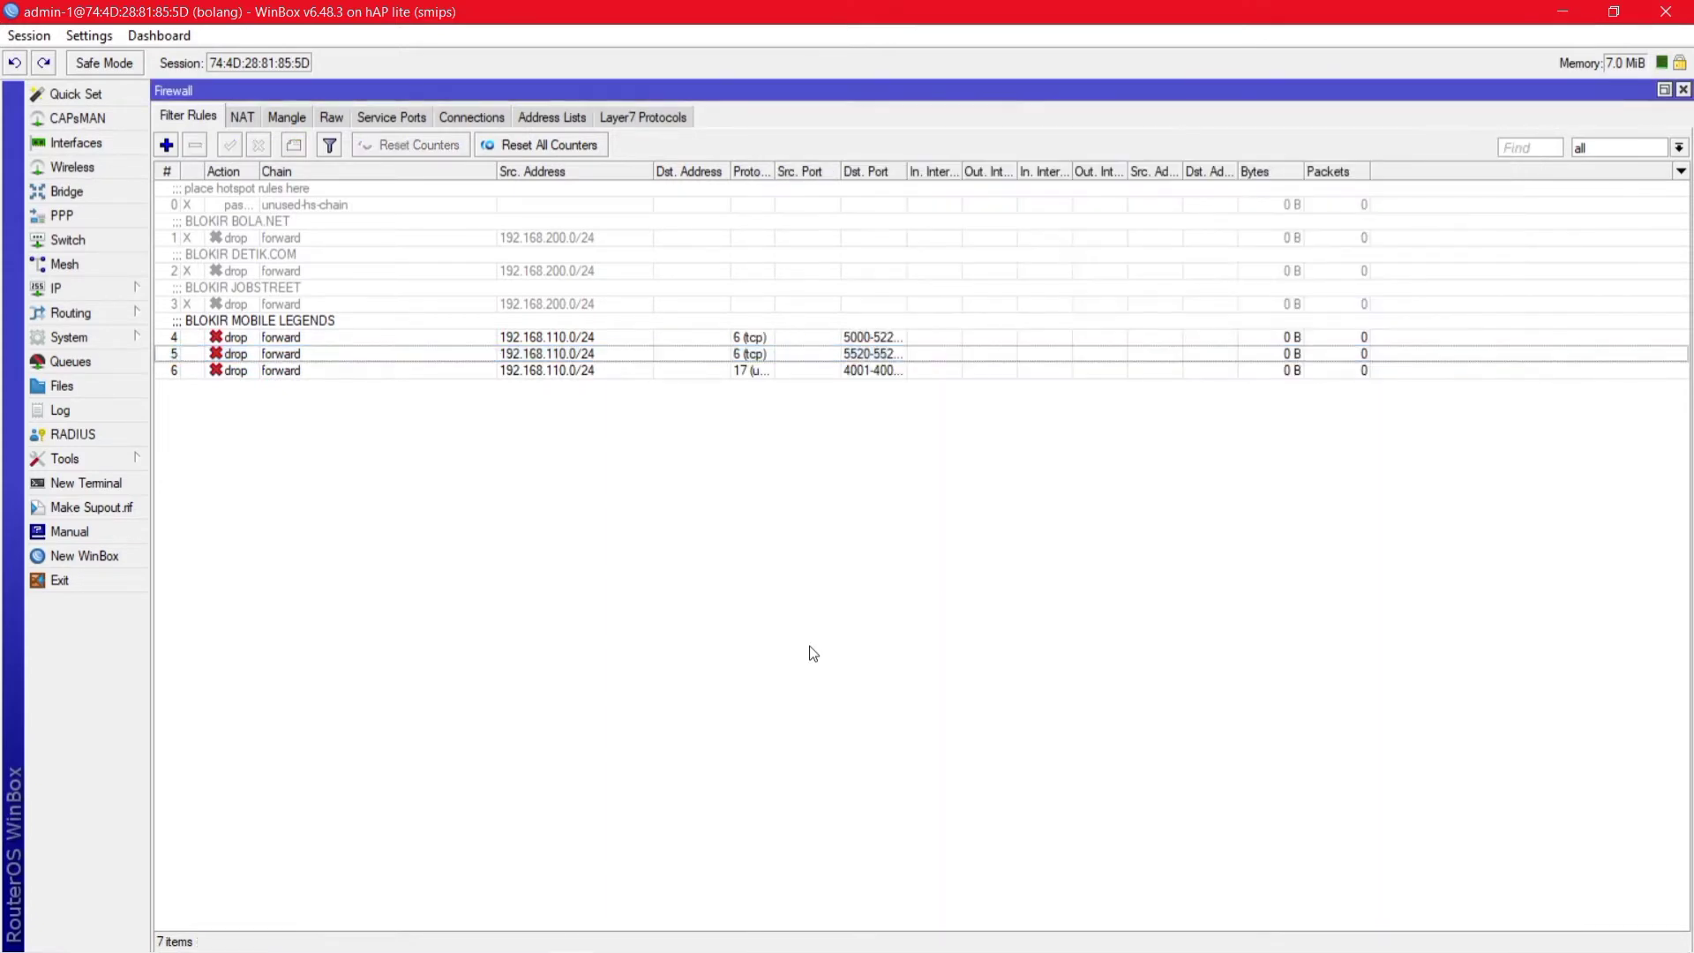
double_click(464, 370)
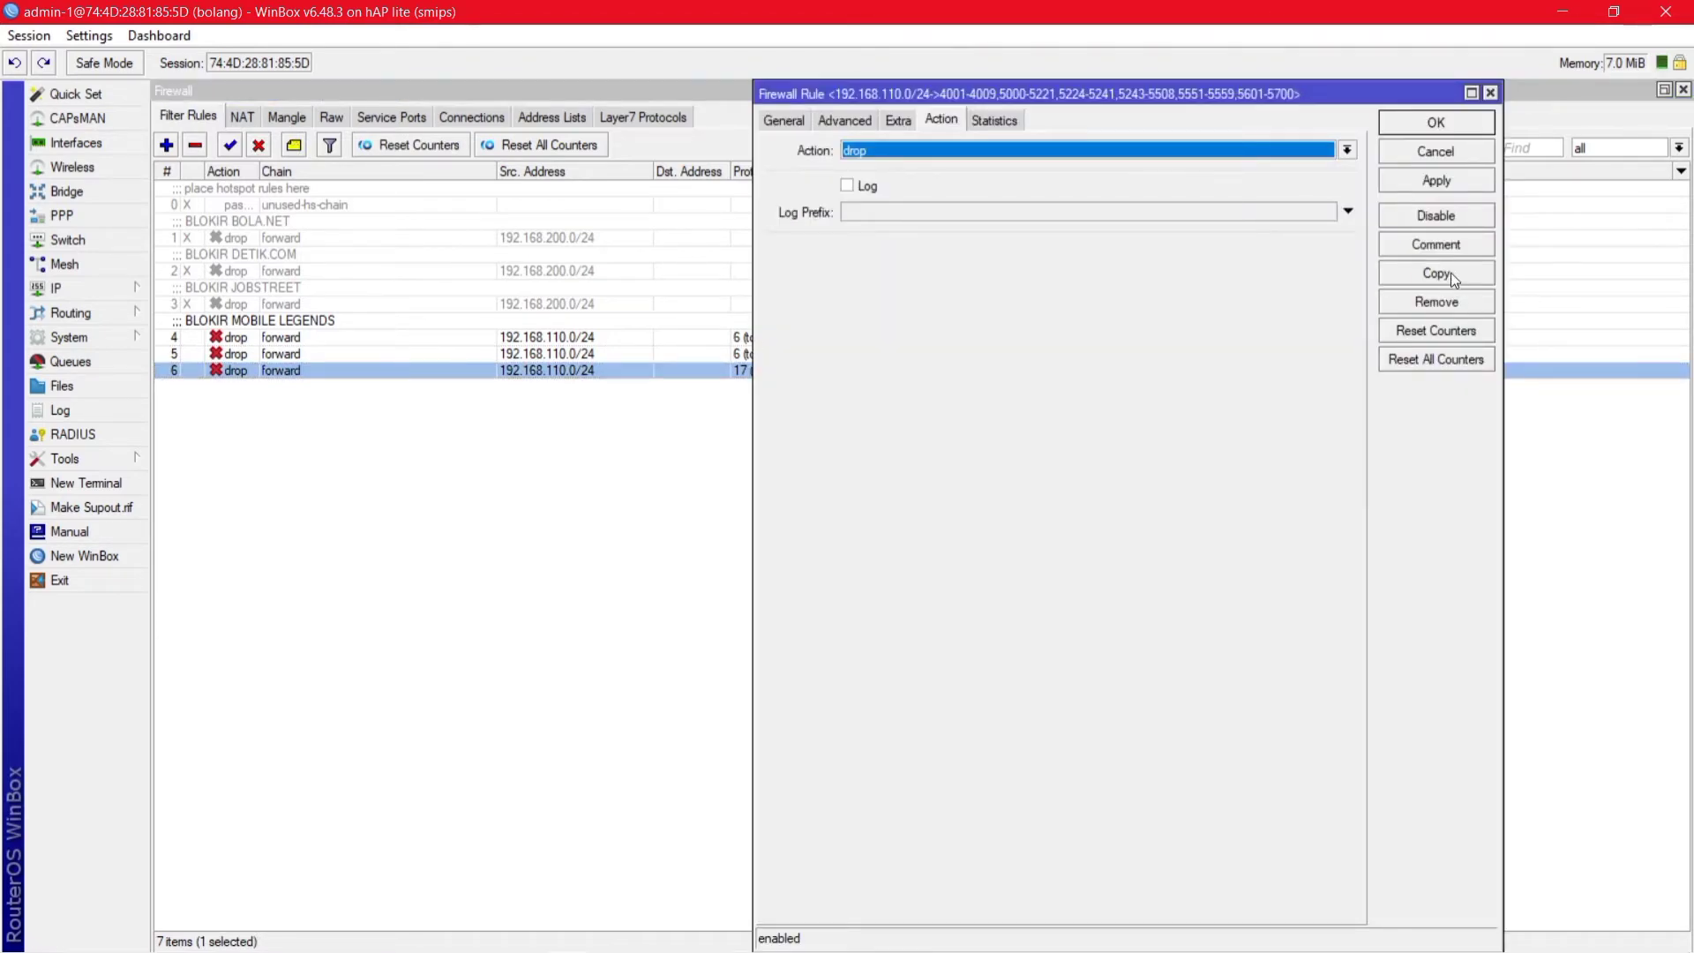
click(1450, 273)
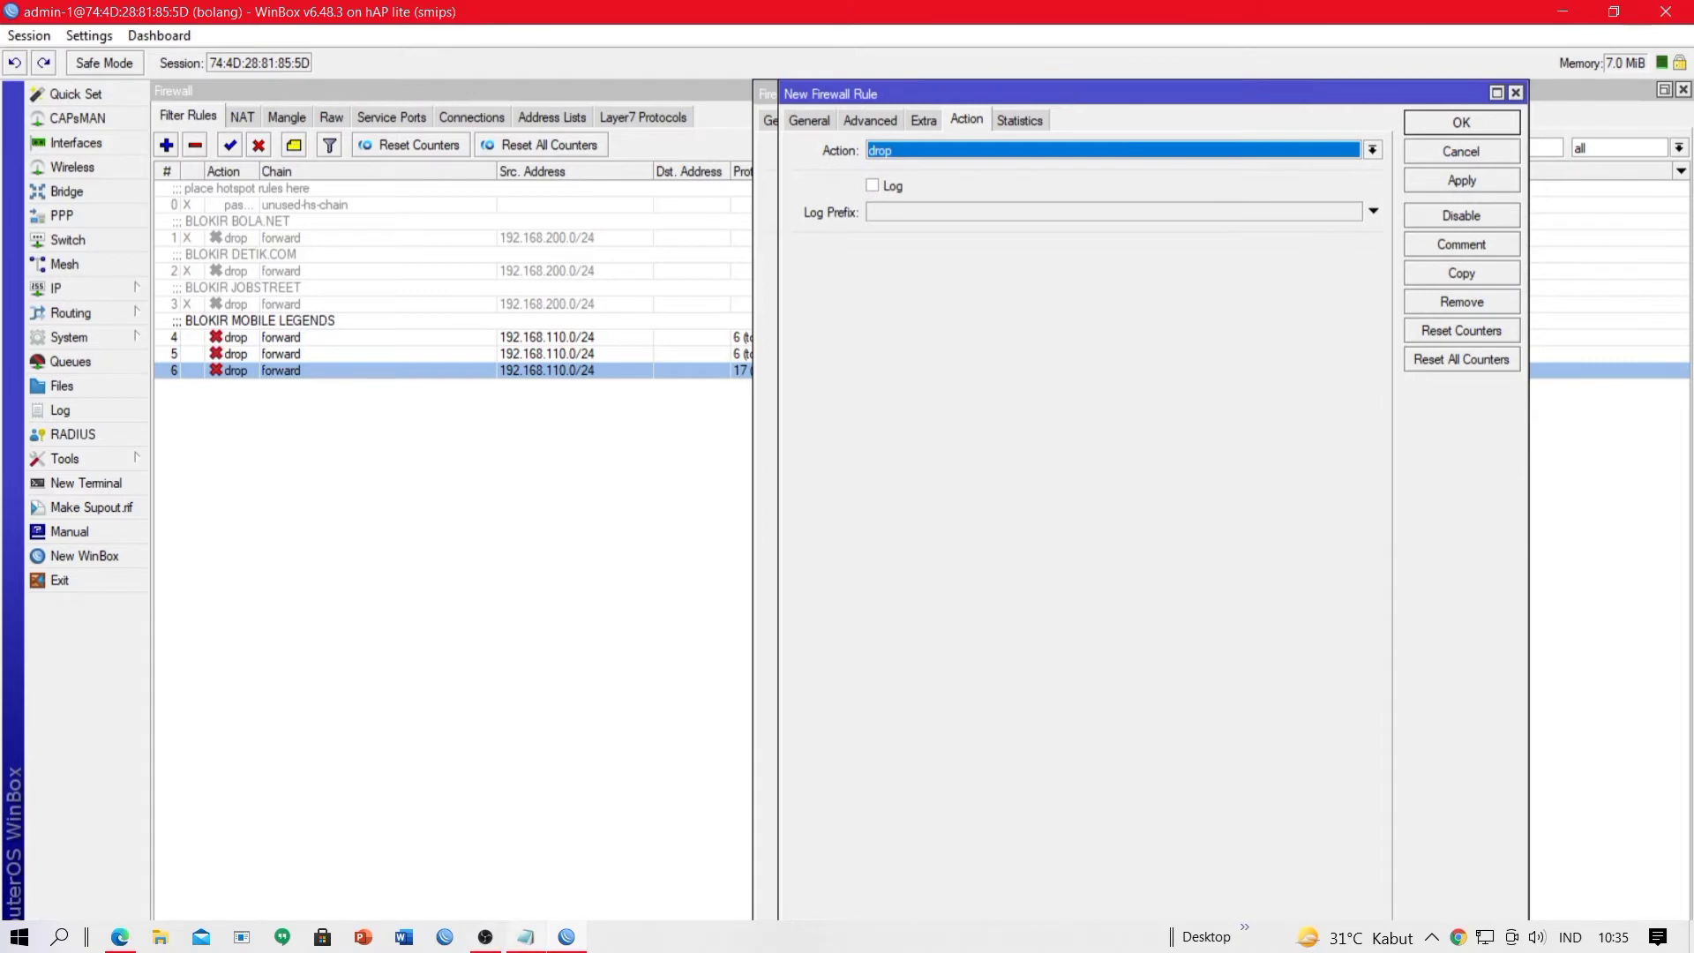
click(526, 936)
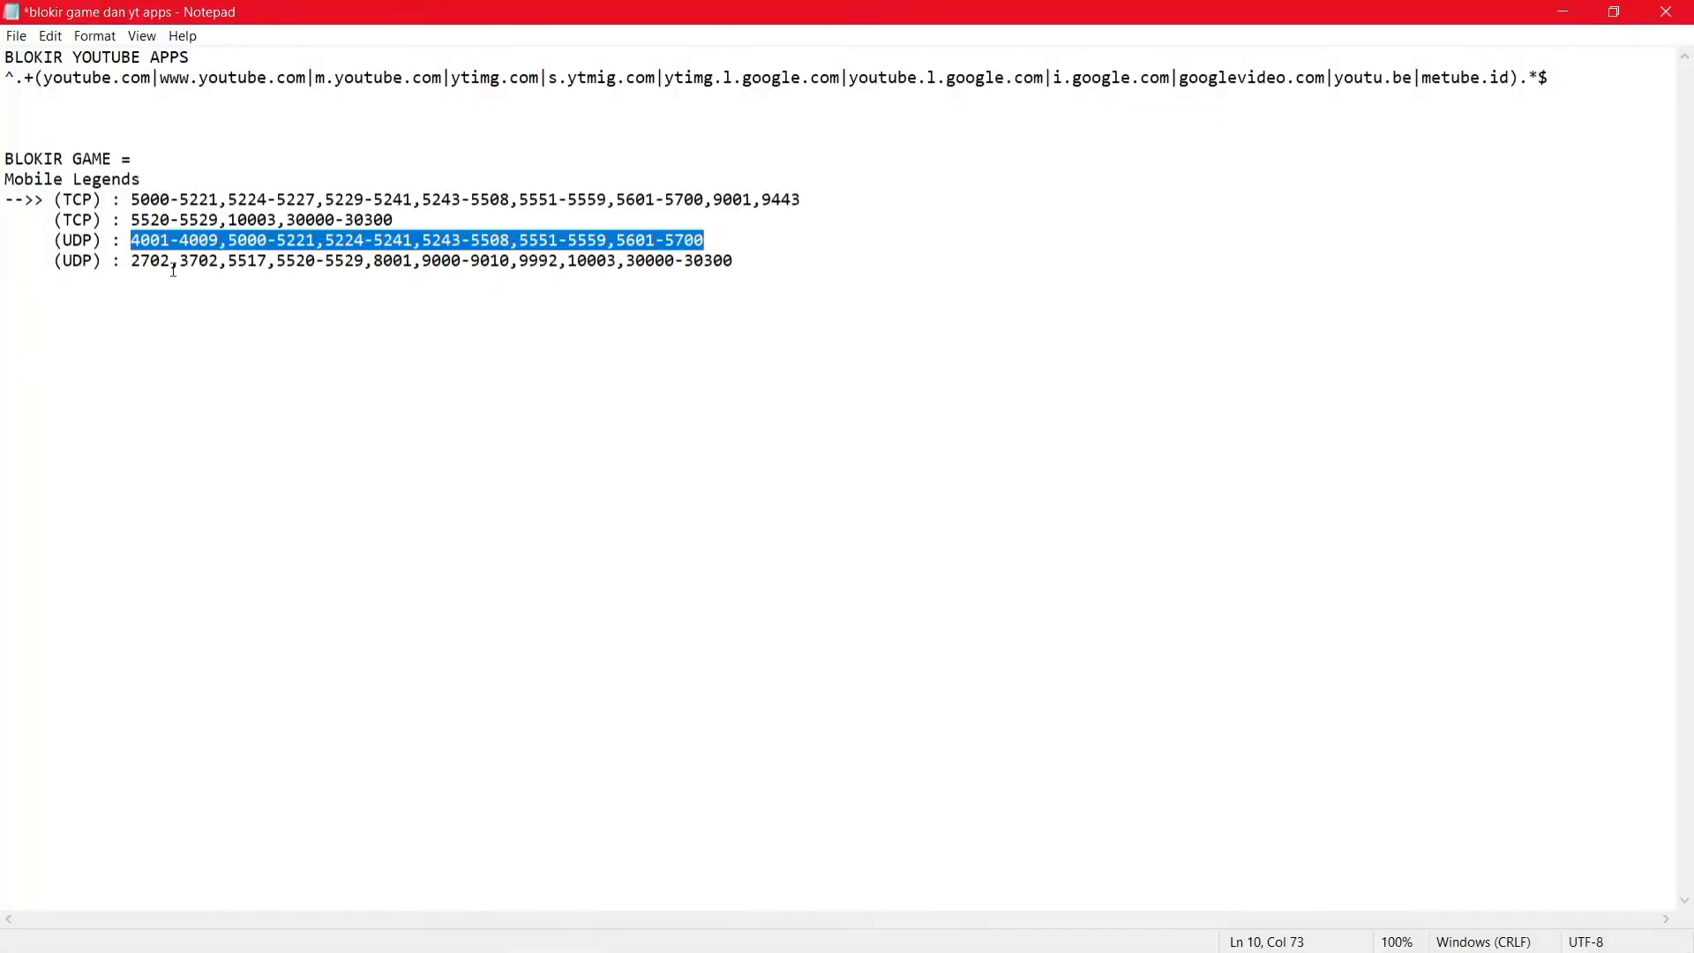
drag(131, 262, 684, 279)
right_click(683, 279)
click(722, 339)
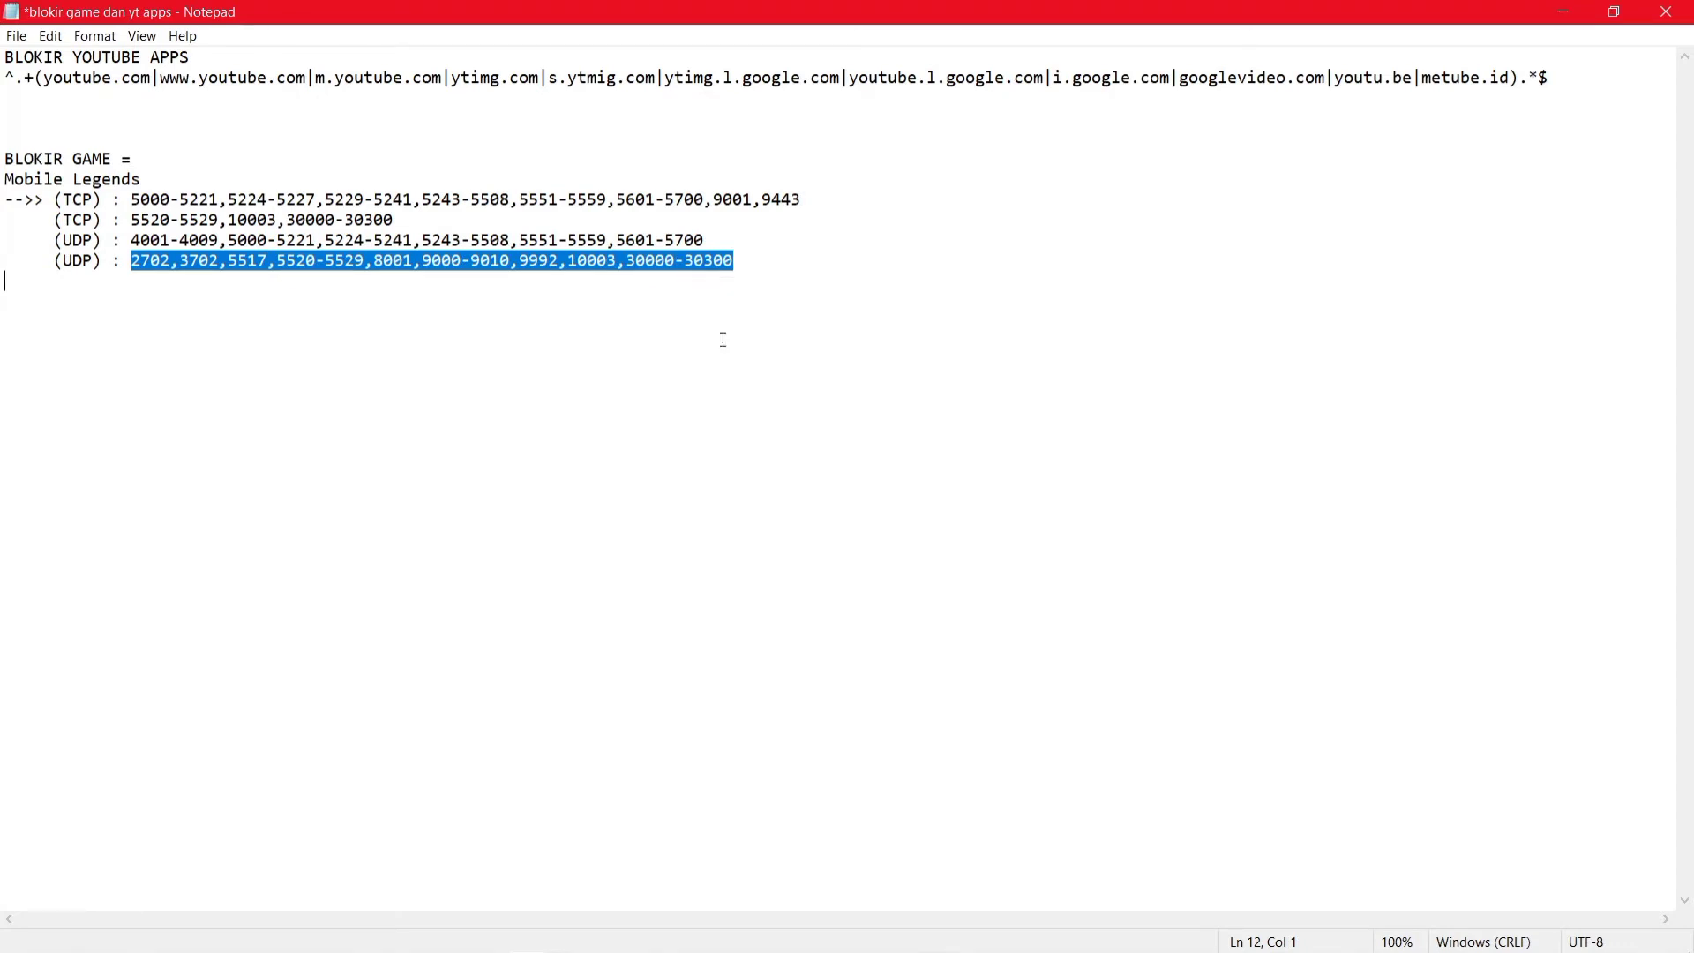
click(566, 936)
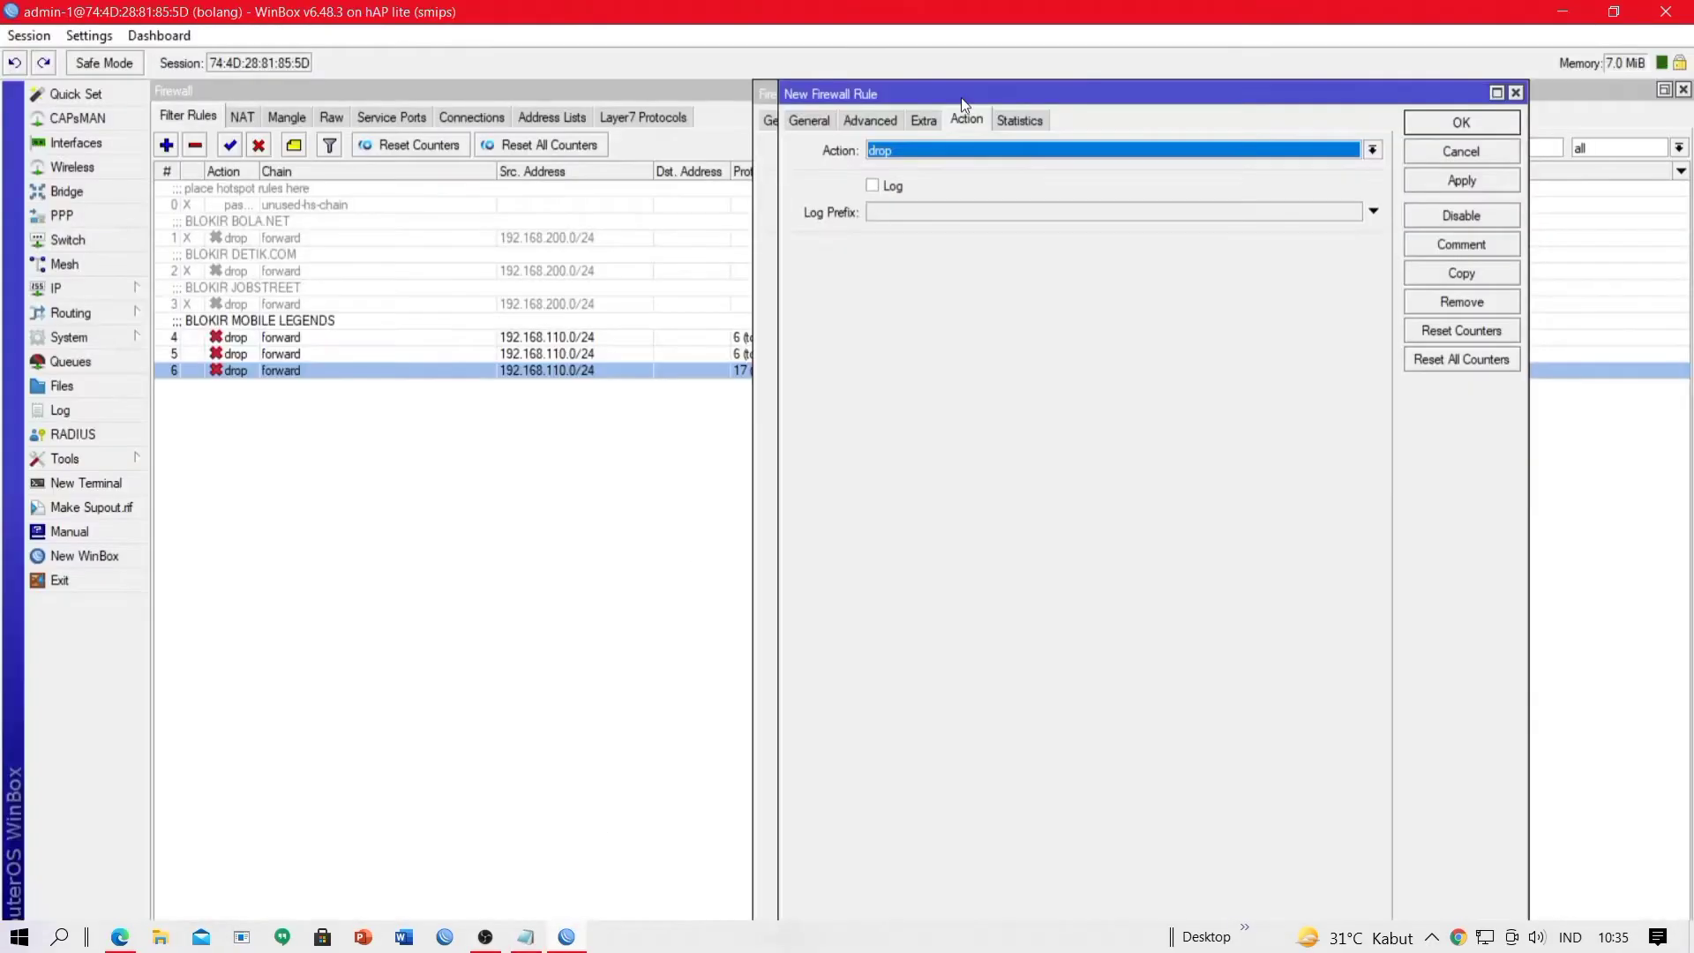
click(824, 123)
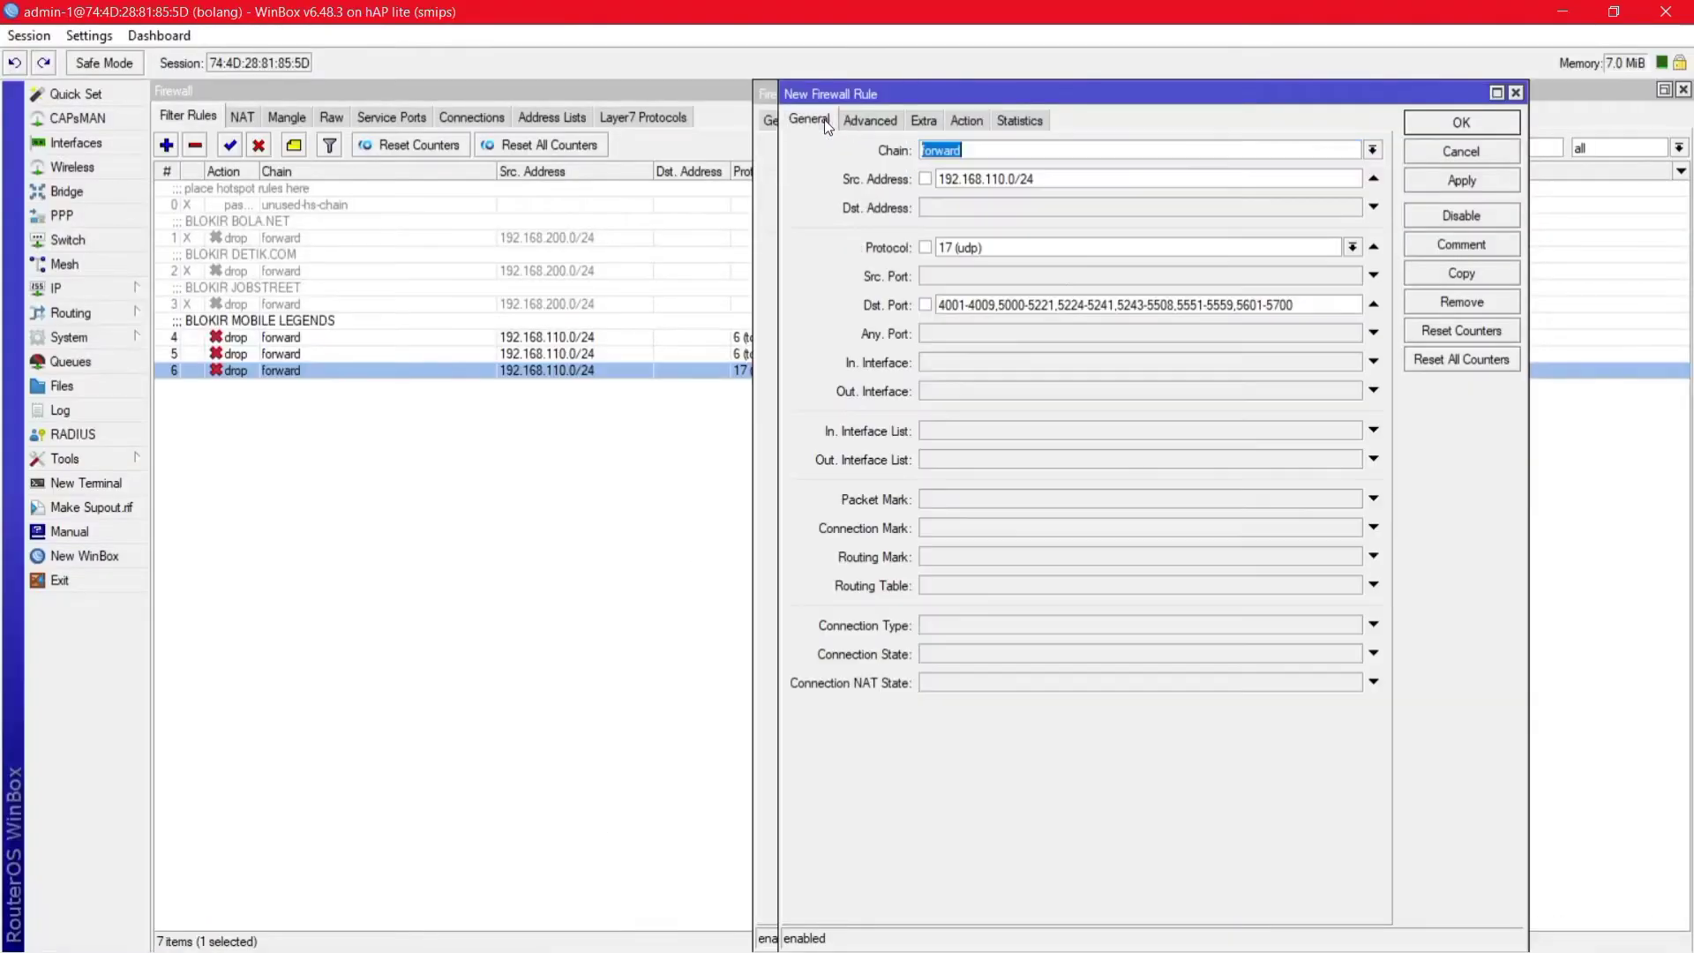
click(1315, 305)
key(ctrl+a)
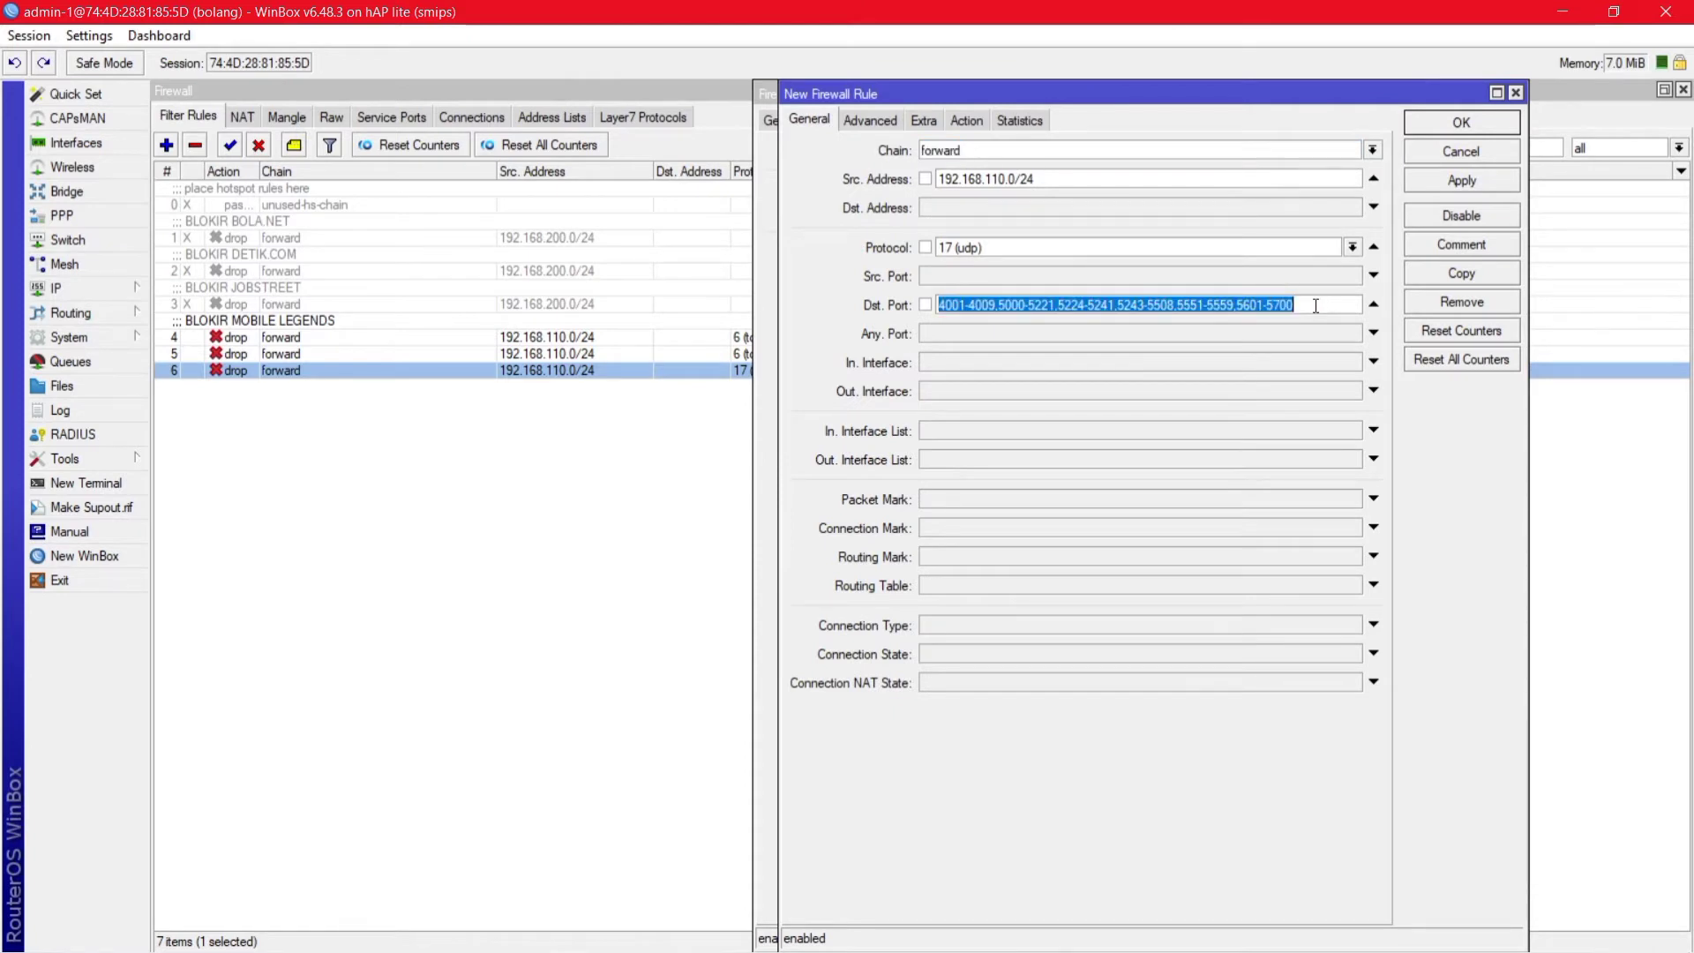
key(BackSpace)
right_click(1315, 305)
click(1358, 368)
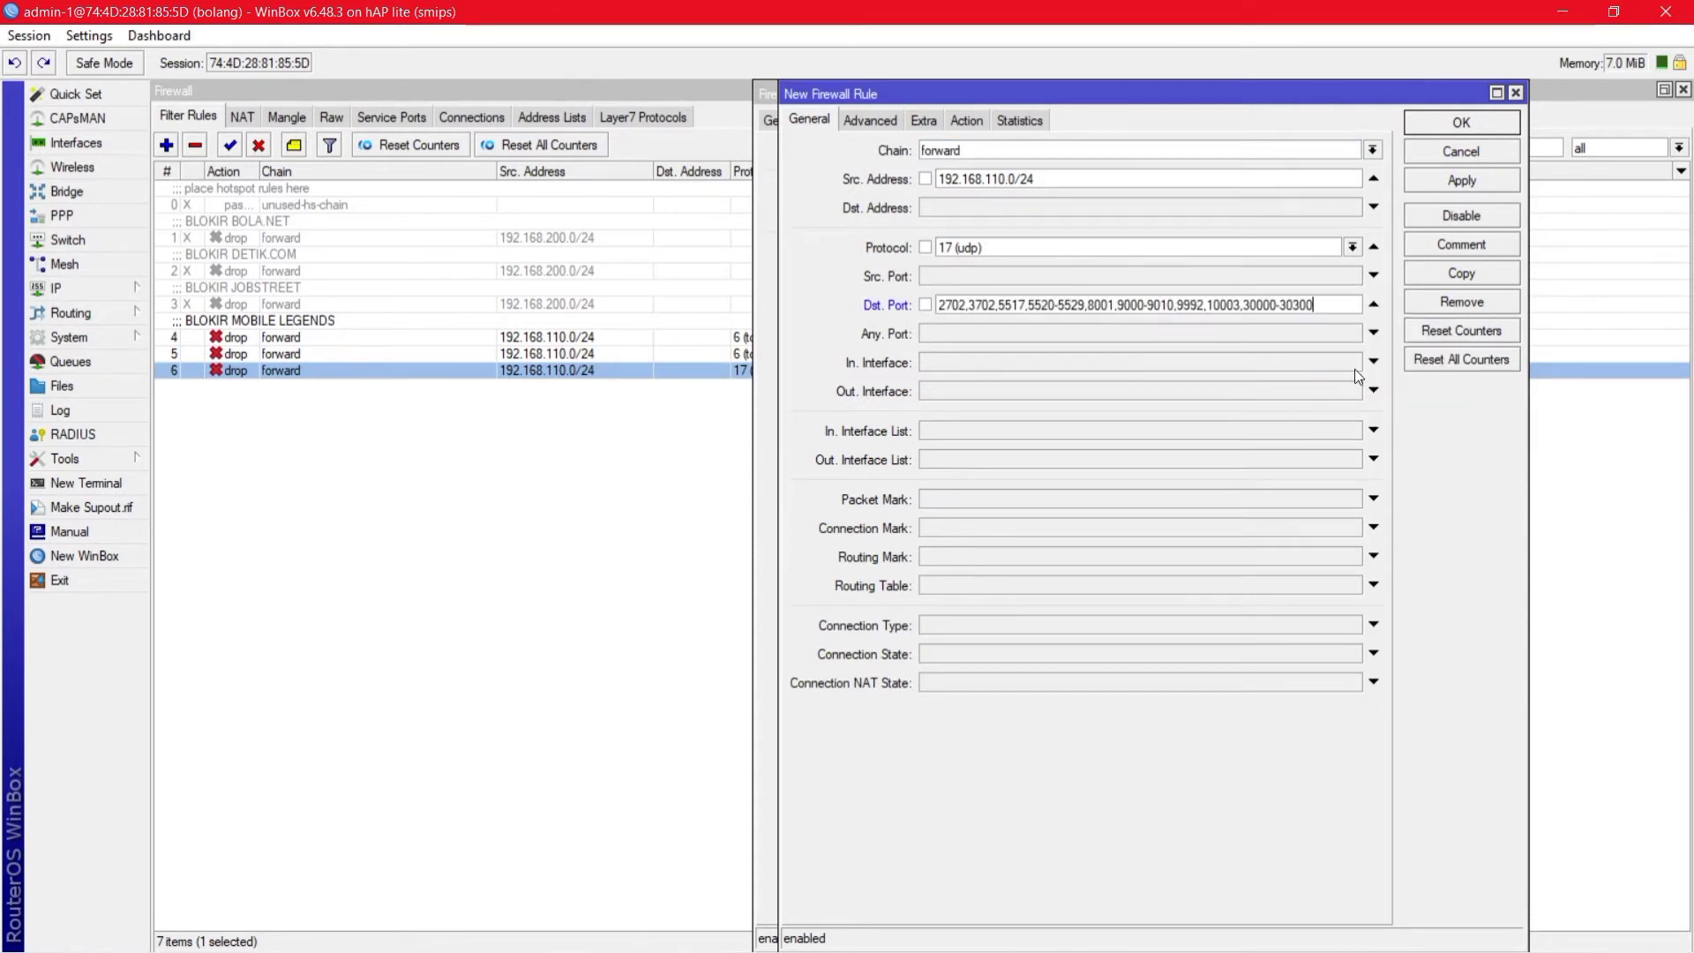
click(1461, 181)
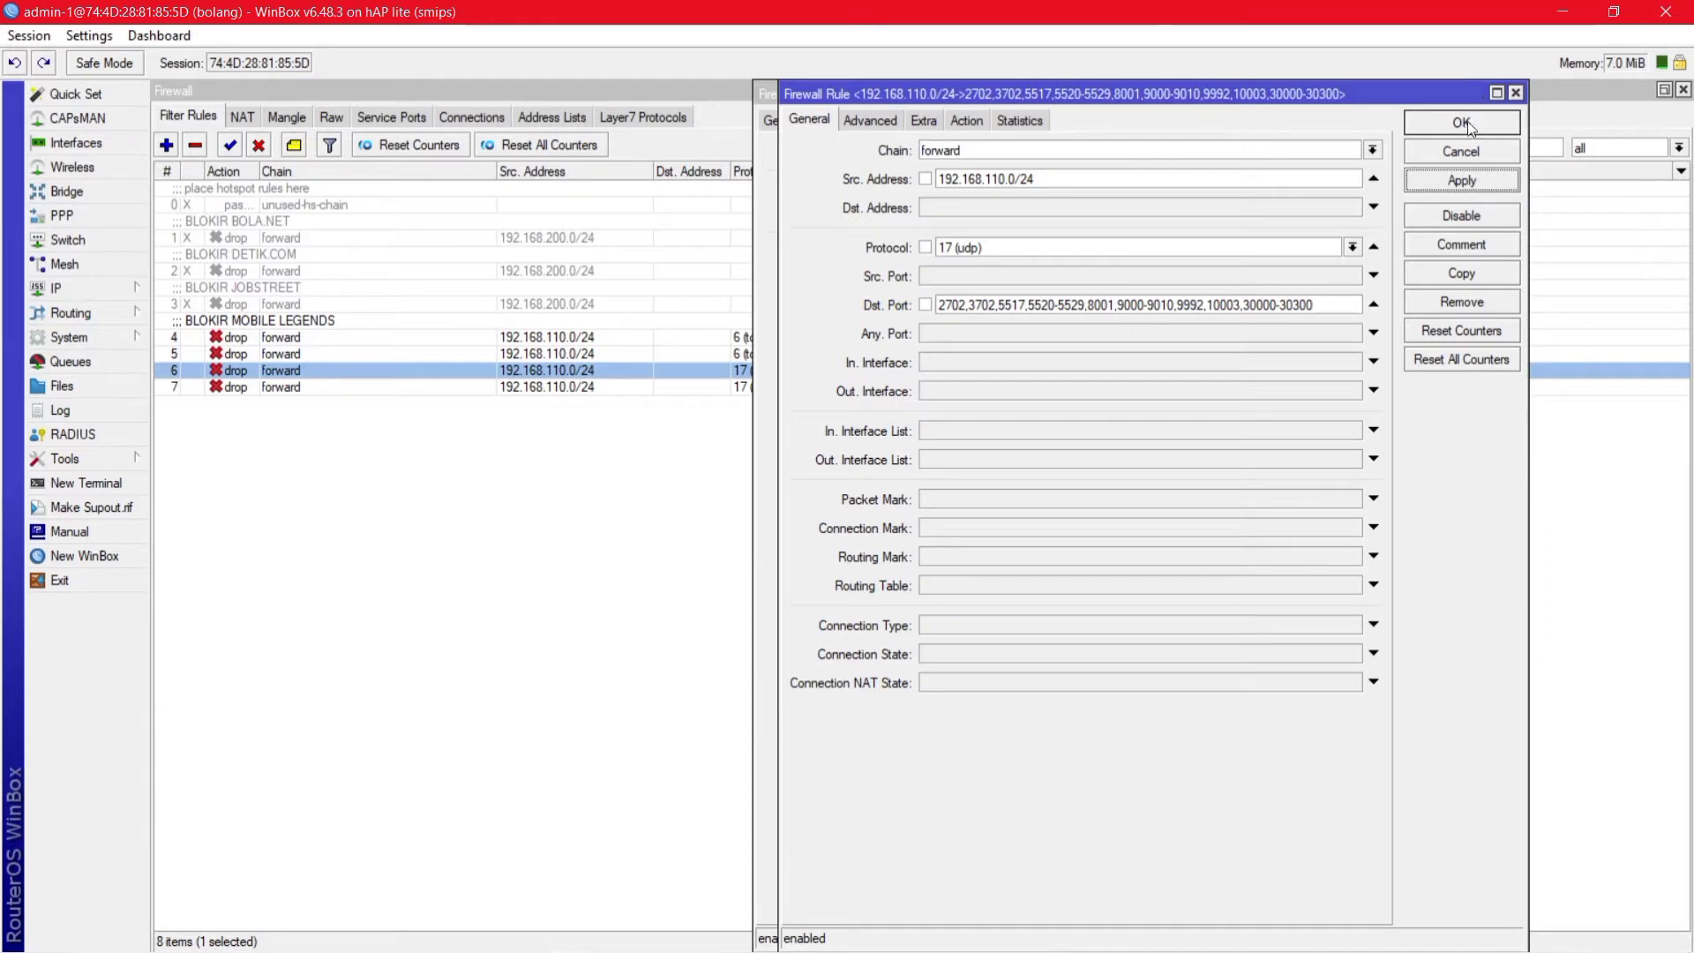
Step: Save the second udp drop rule, then save and close the source udp rule with action drop
click(1464, 124)
click(1450, 180)
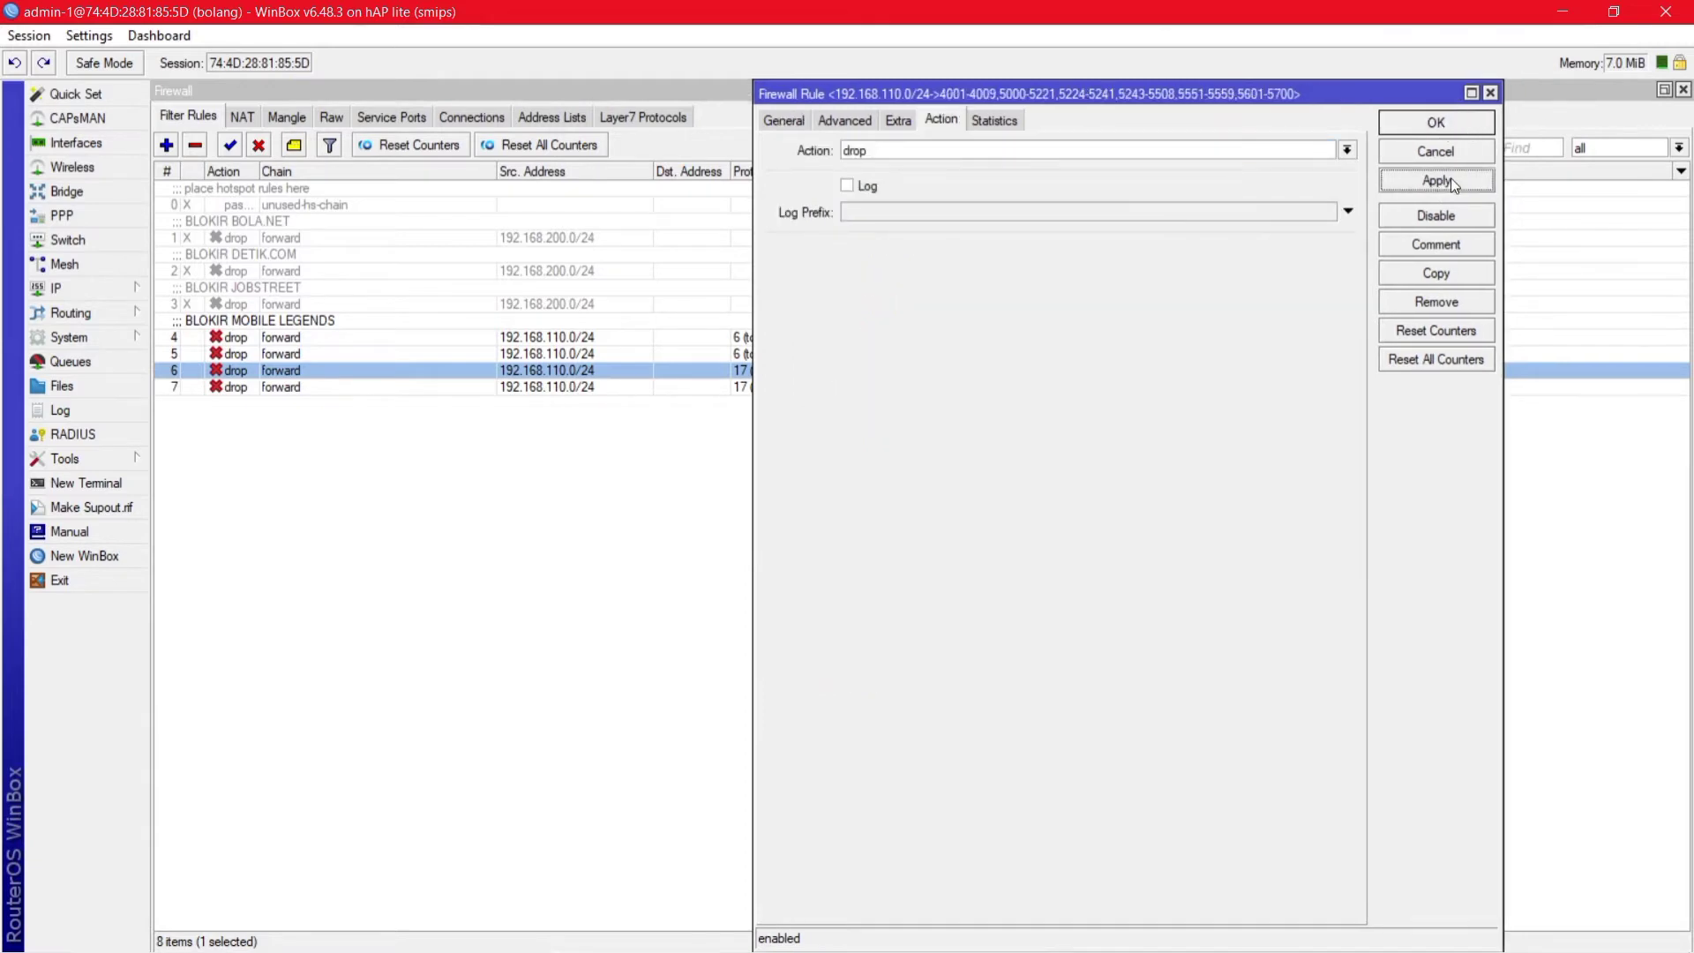
click(1457, 123)
click(859, 737)
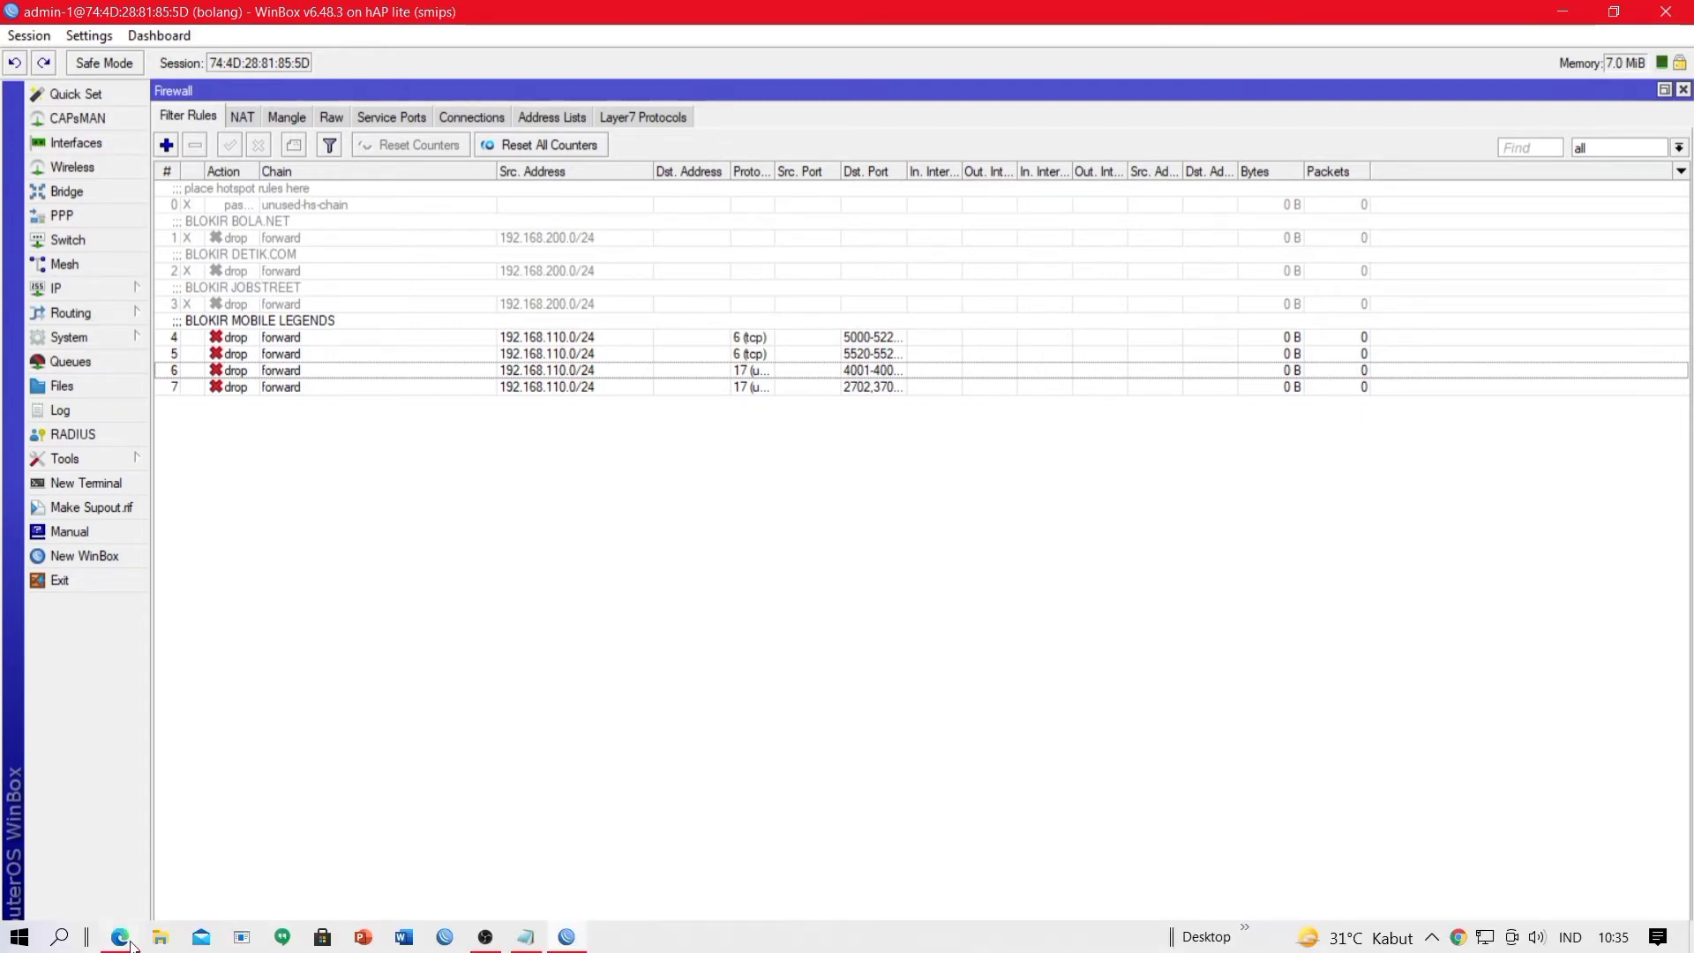
Step: Switch to the Edge browser and look through the Google results for "port game online 2021"
click(124, 939)
scroll(212, 264, up, 2)
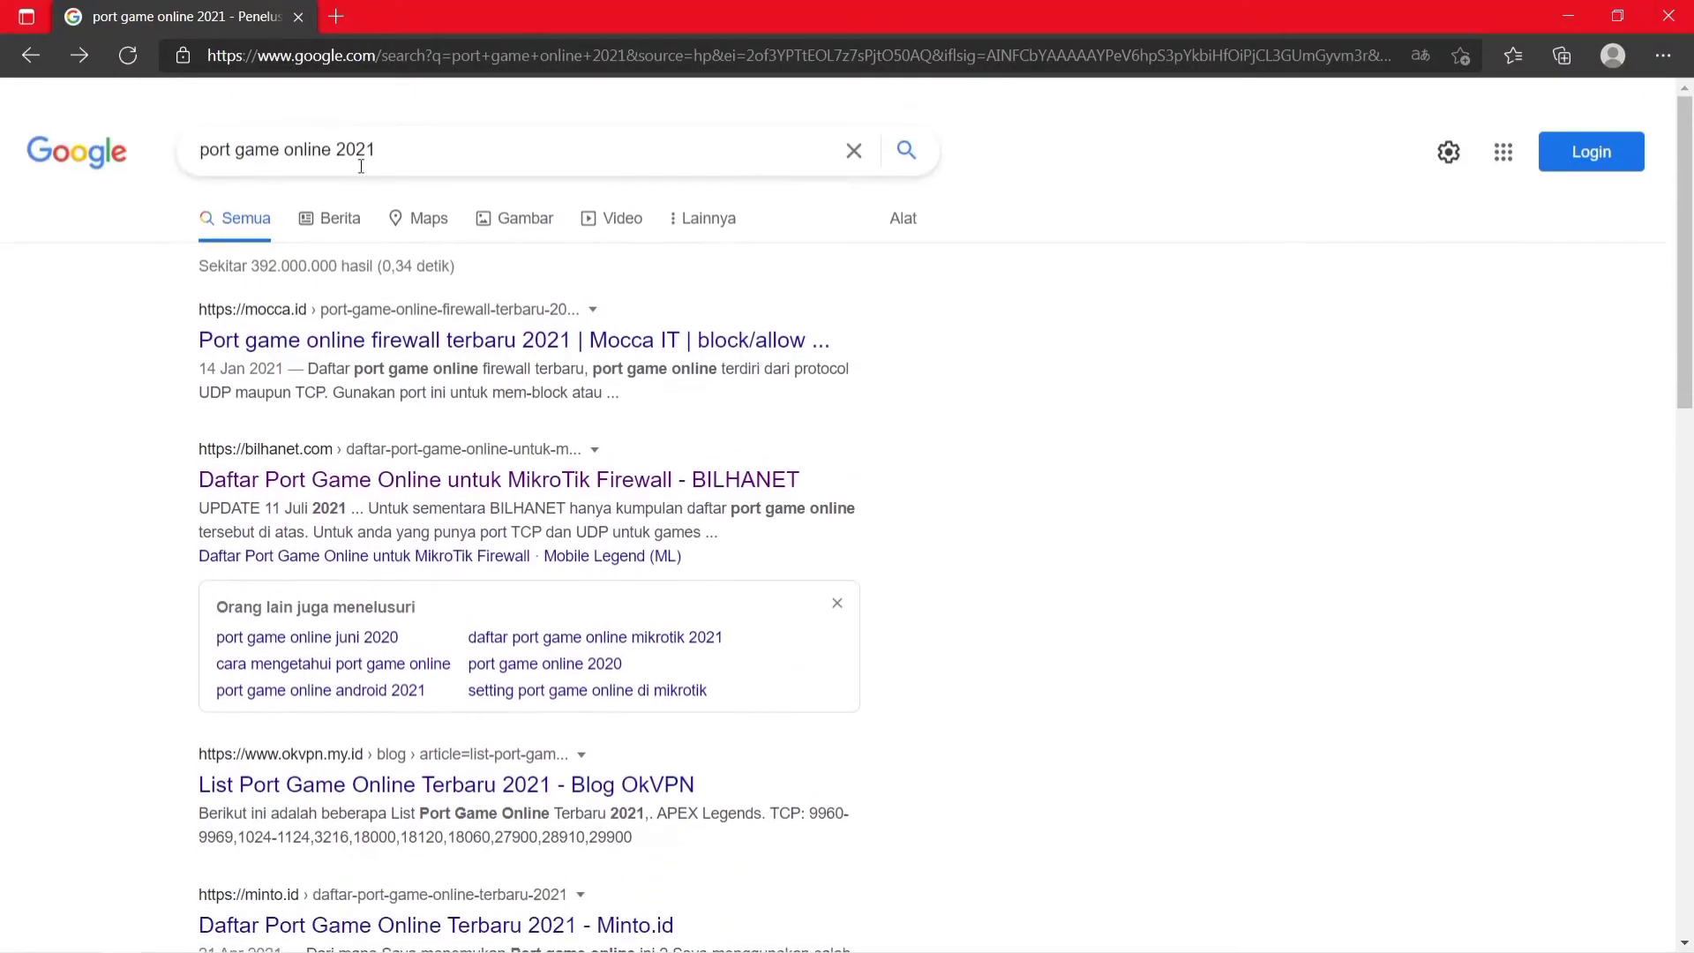
click(460, 132)
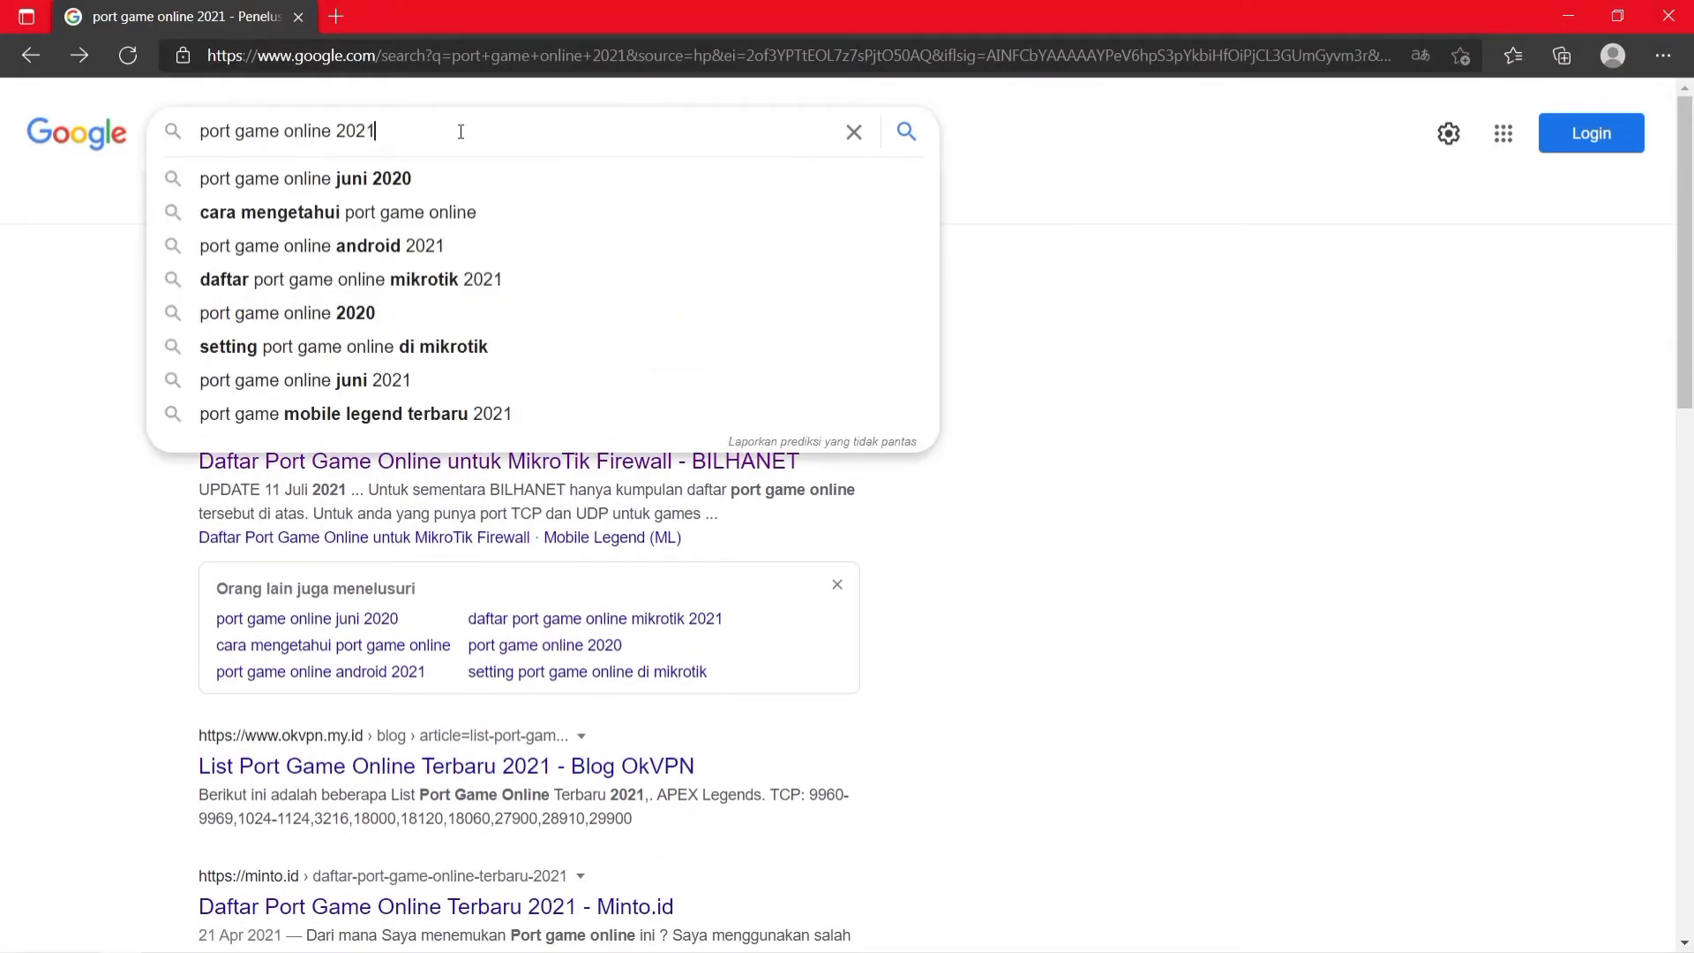
click(721, 716)
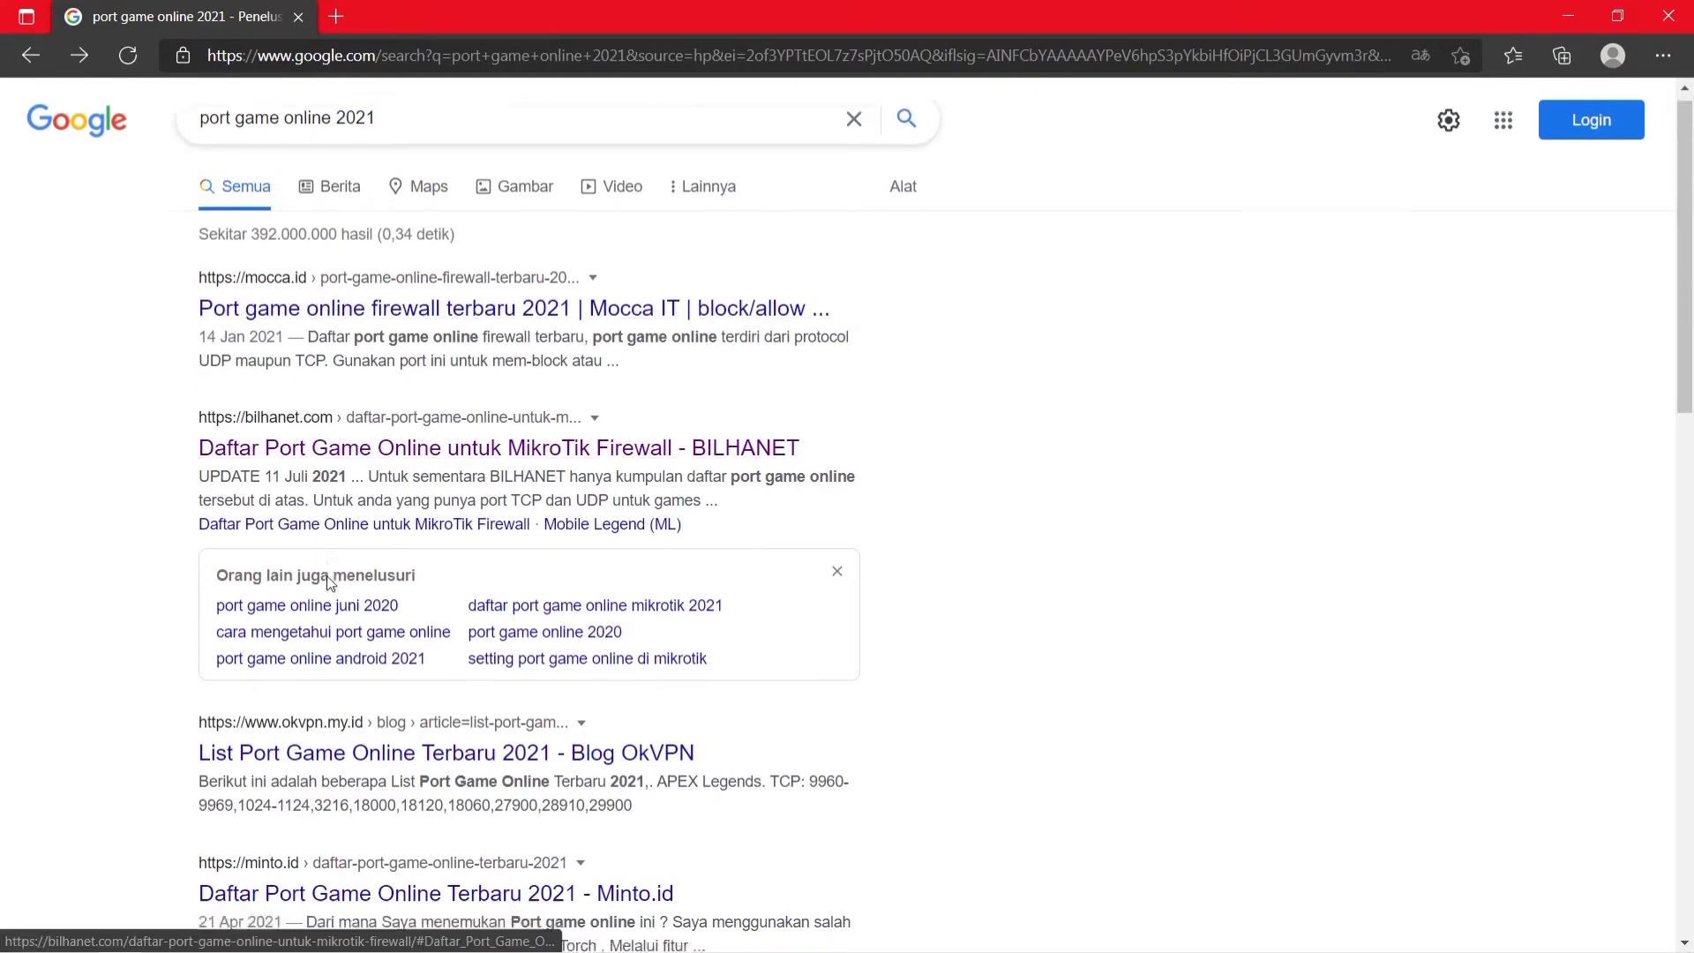
scroll(397, 578, down, 4)
scroll(381, 254, up, 4)
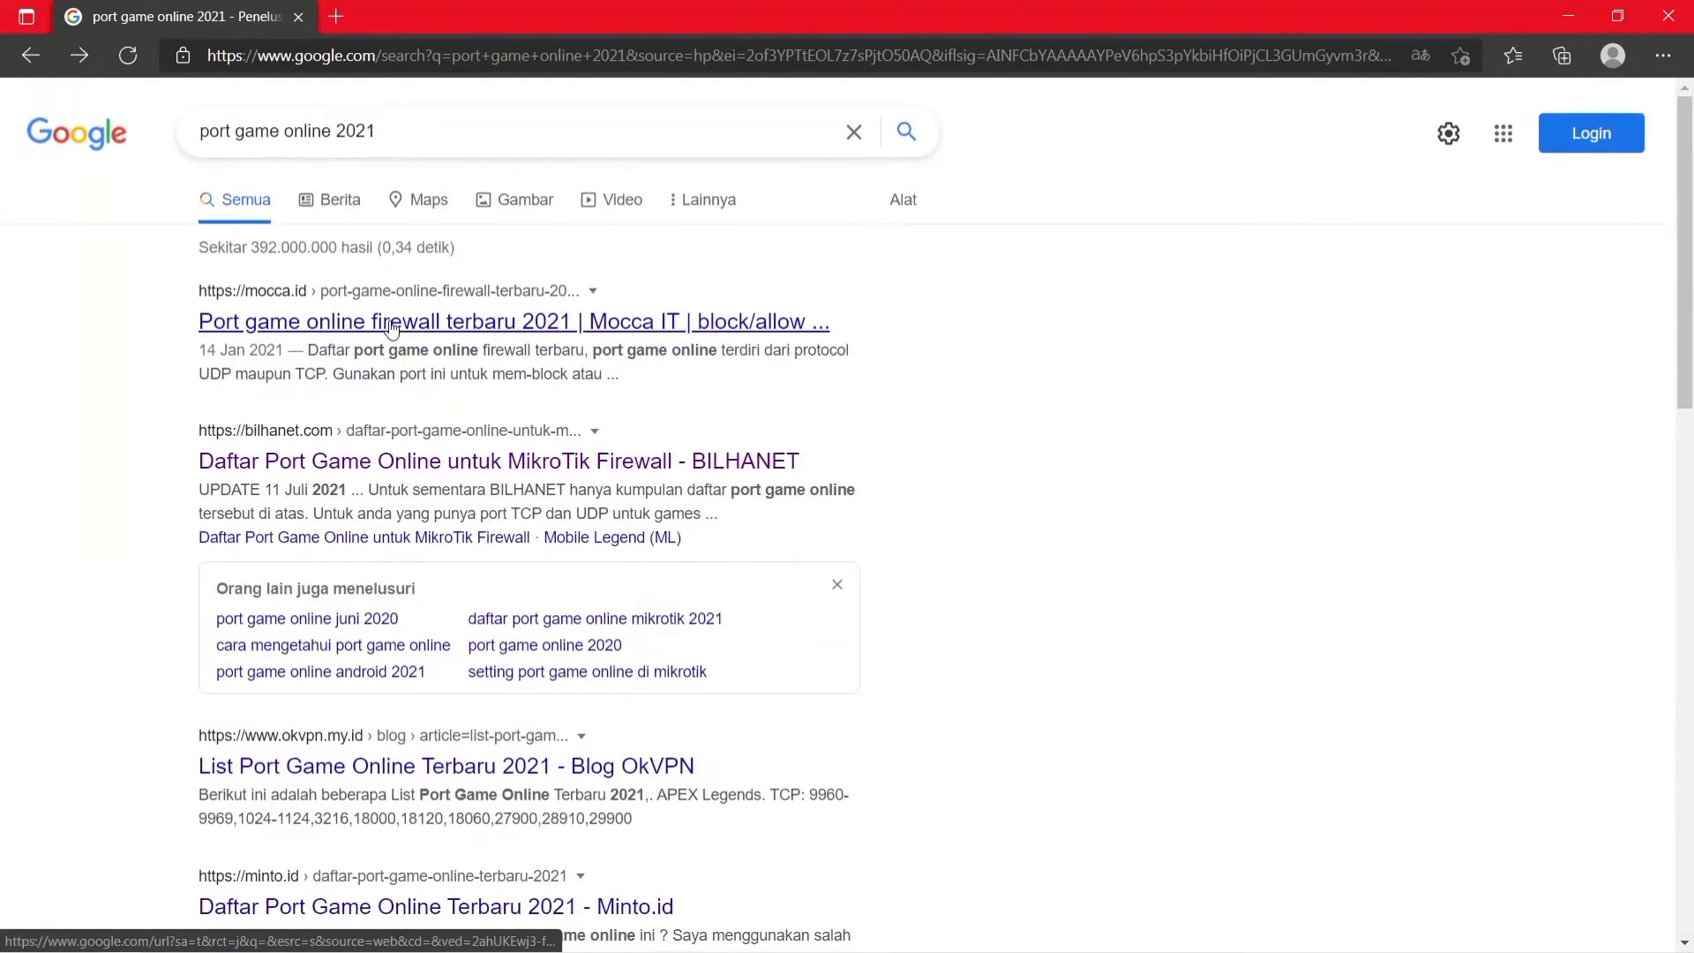
Step: Open the Mocca IT game port article, examine its table of TCP and UDP ports per game, and return to the search results
click(353, 324)
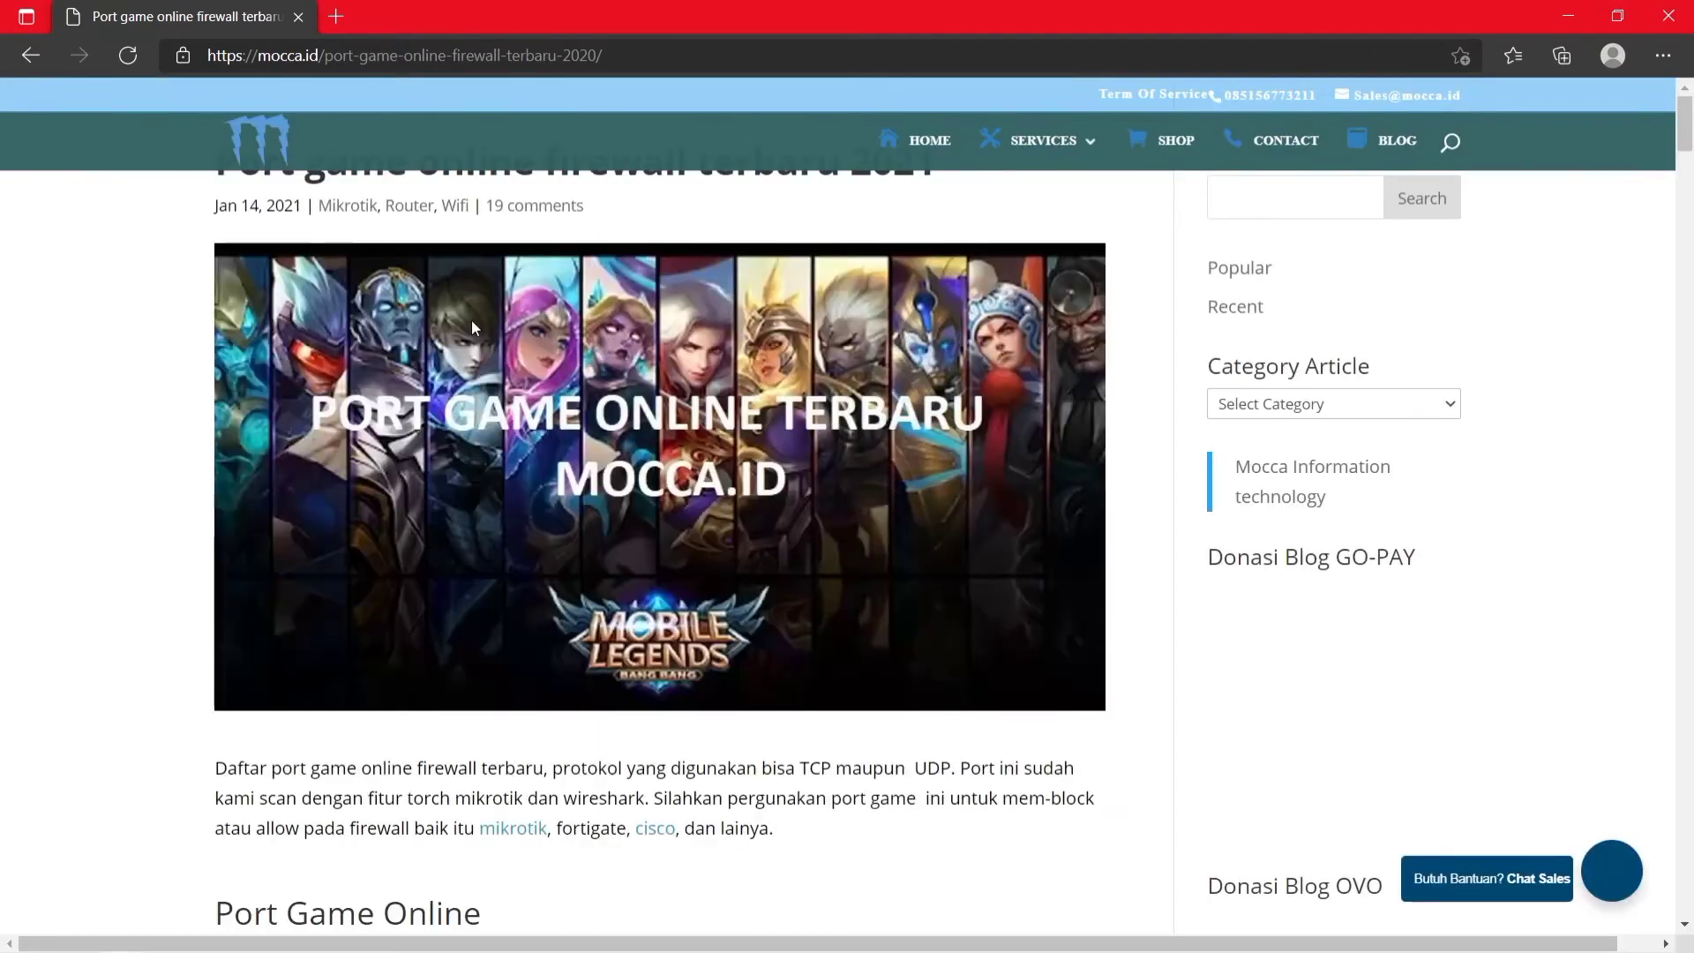
scroll(507, 587, down, 15)
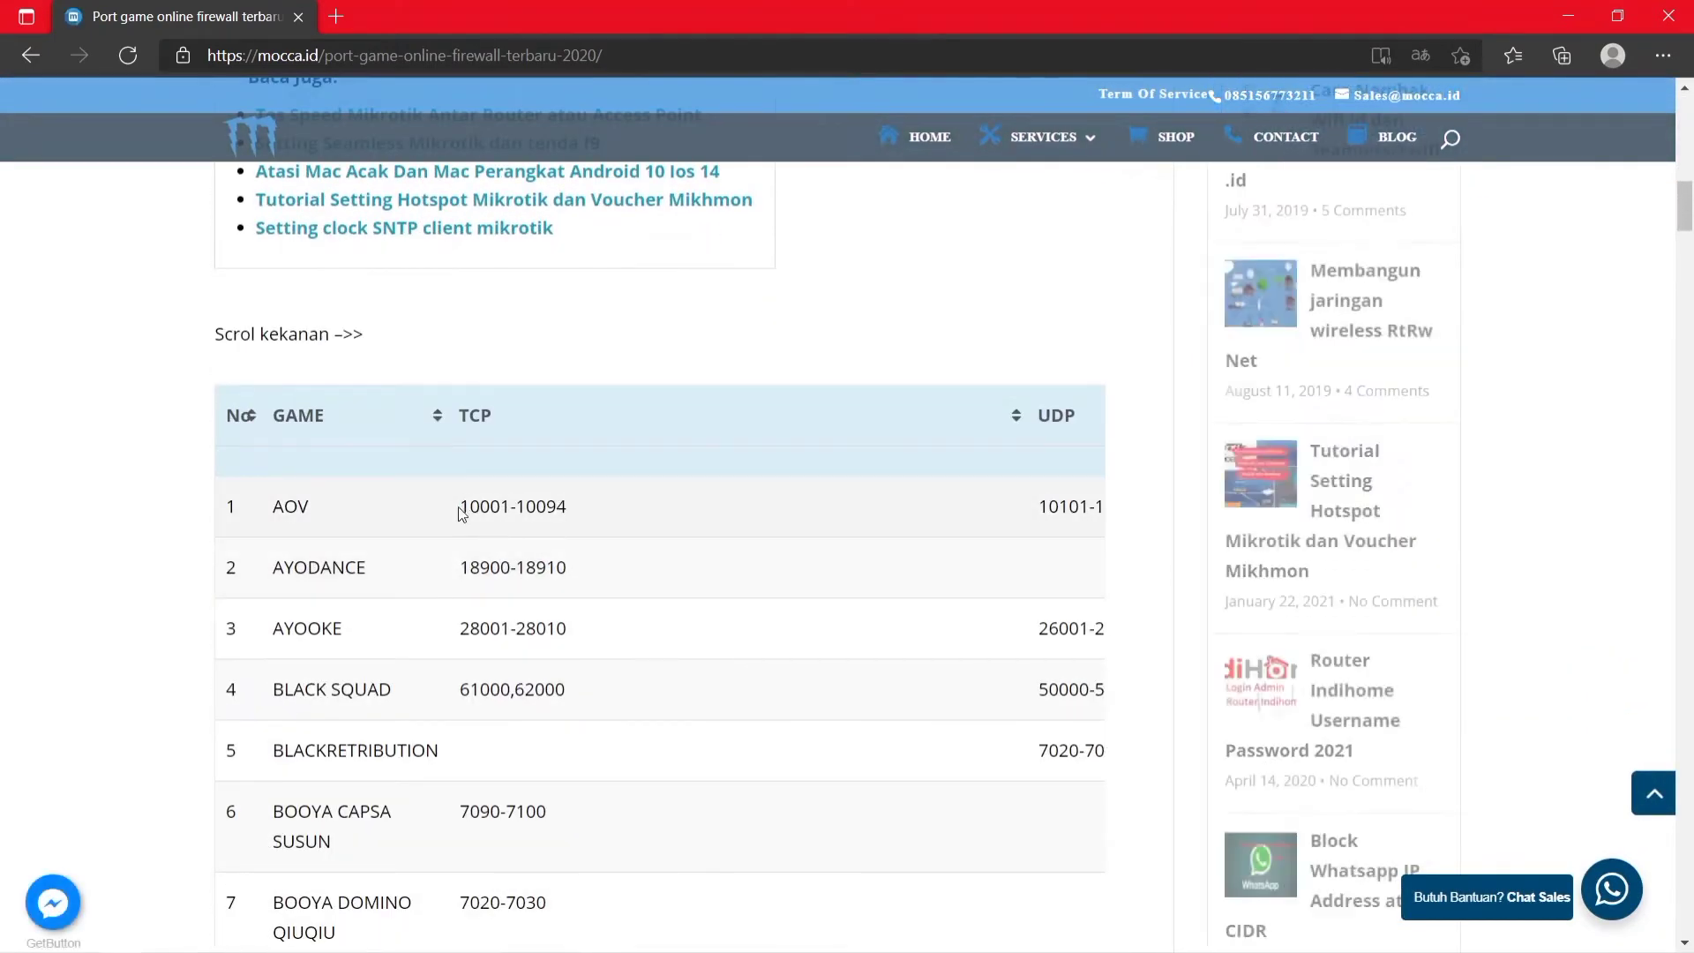
drag(464, 509, 575, 510)
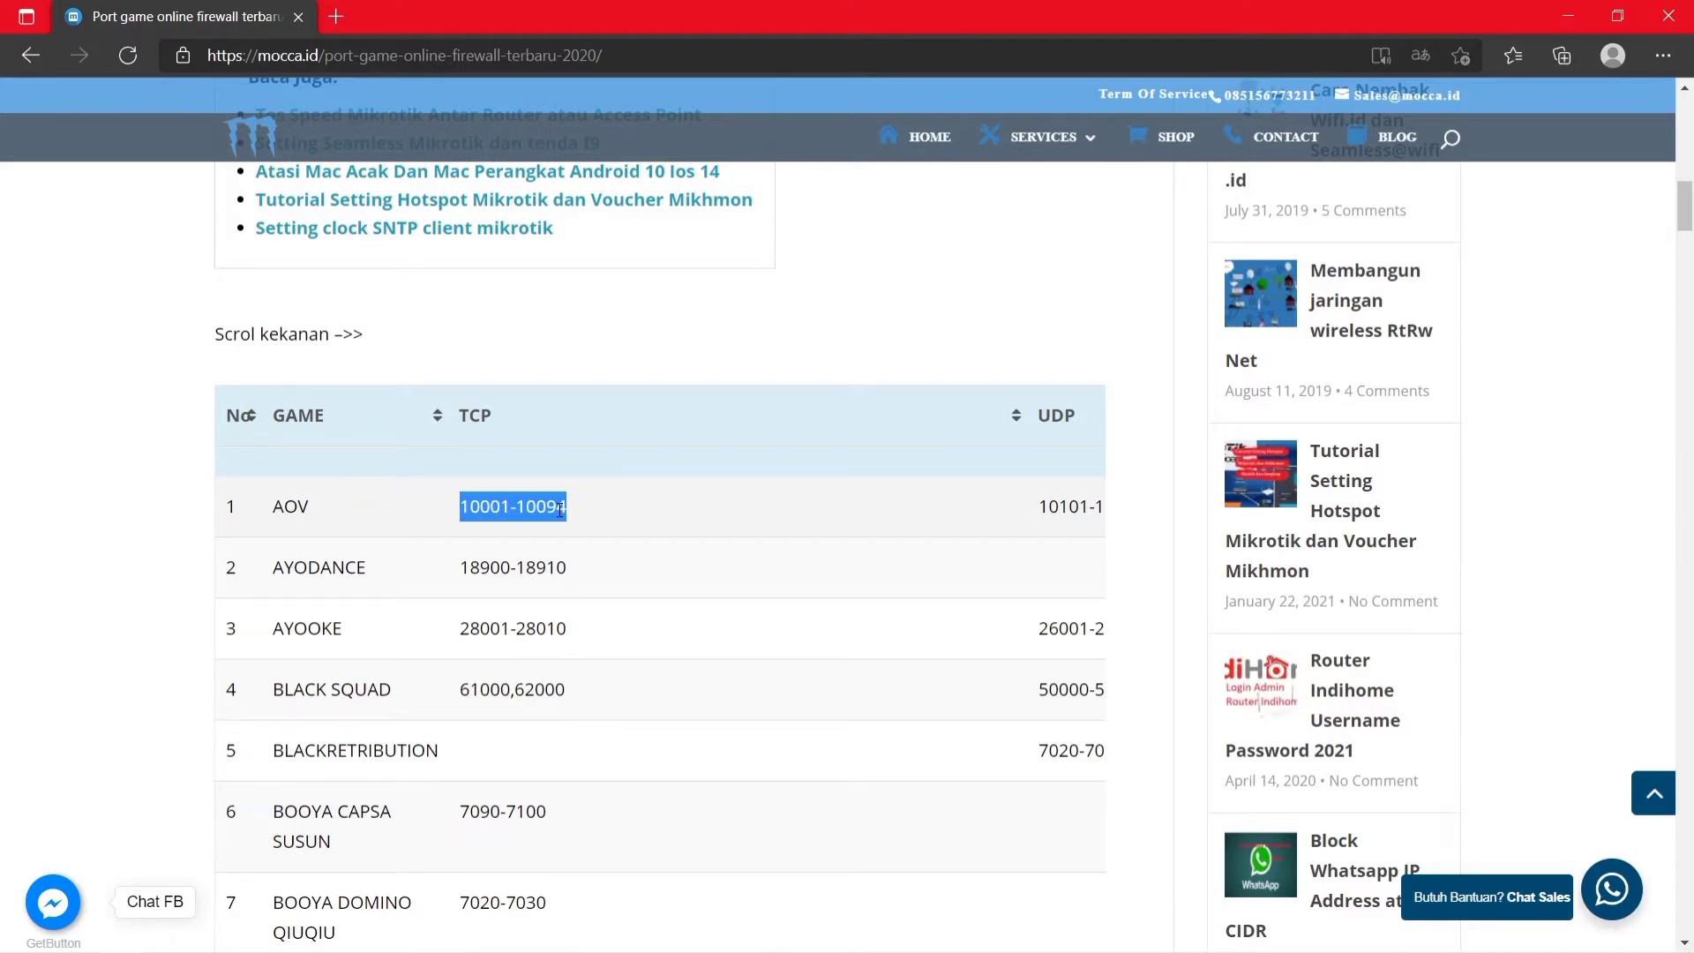
scroll(952, 662, down, 10)
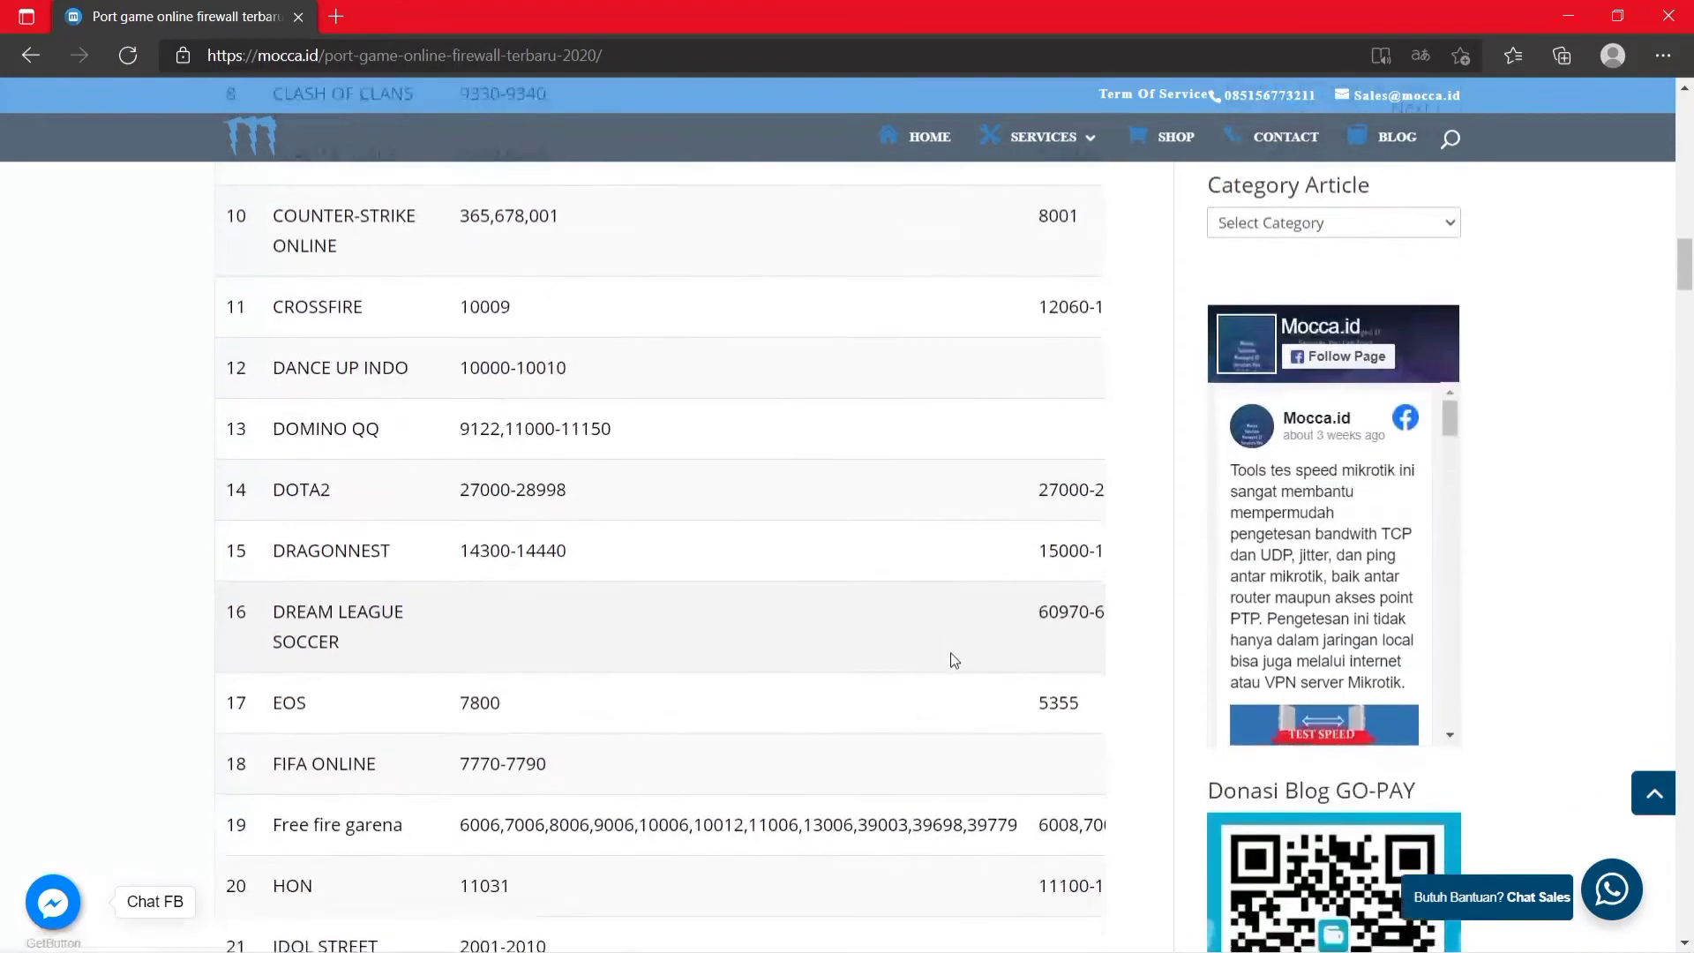
scroll(954, 660, up, 5)
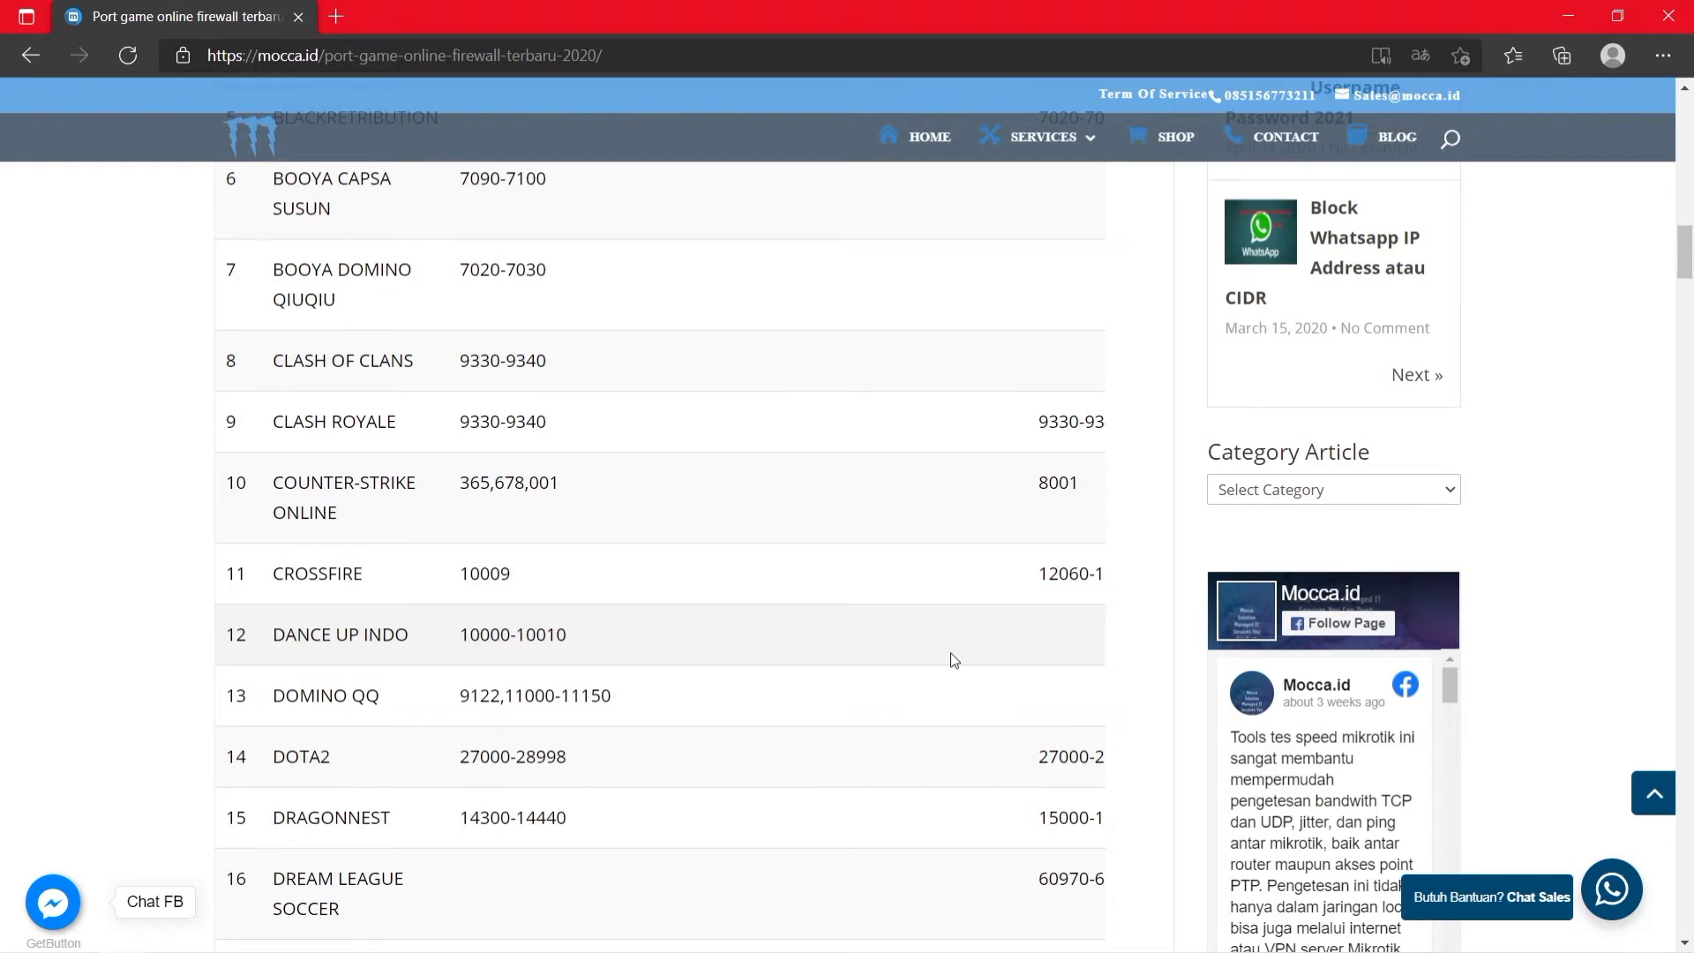
click(21, 55)
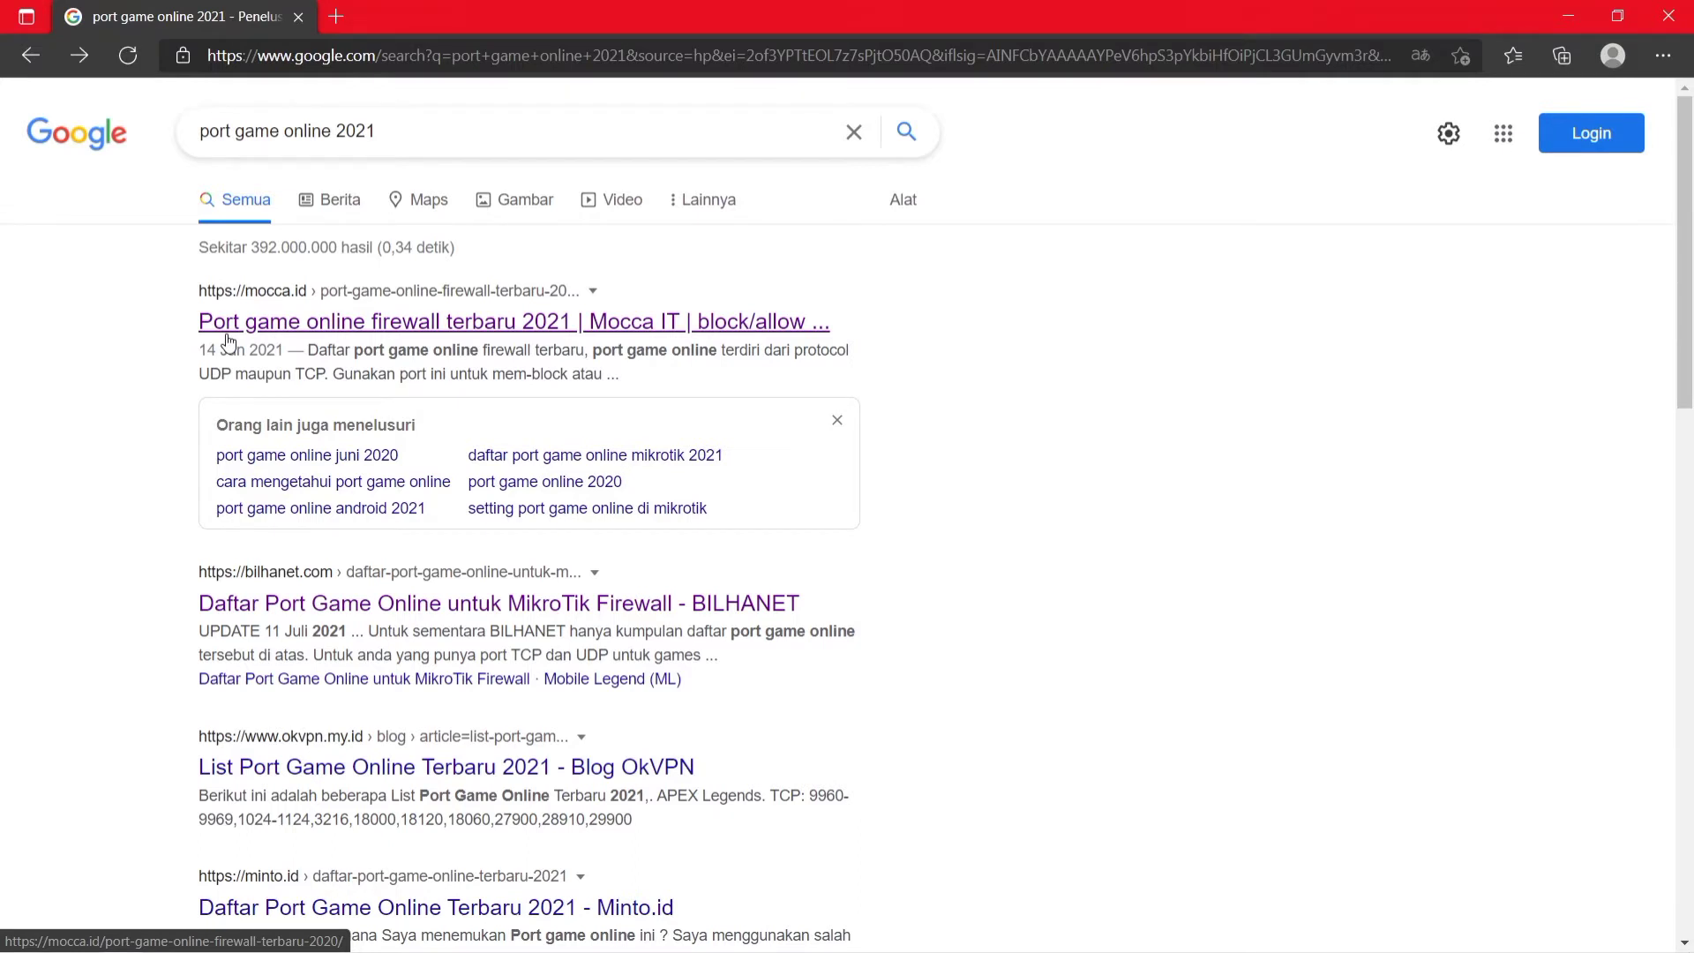
Step: Return to WinBox and examine the source address setting of a new forward filter rule
mouse_move(315, 948)
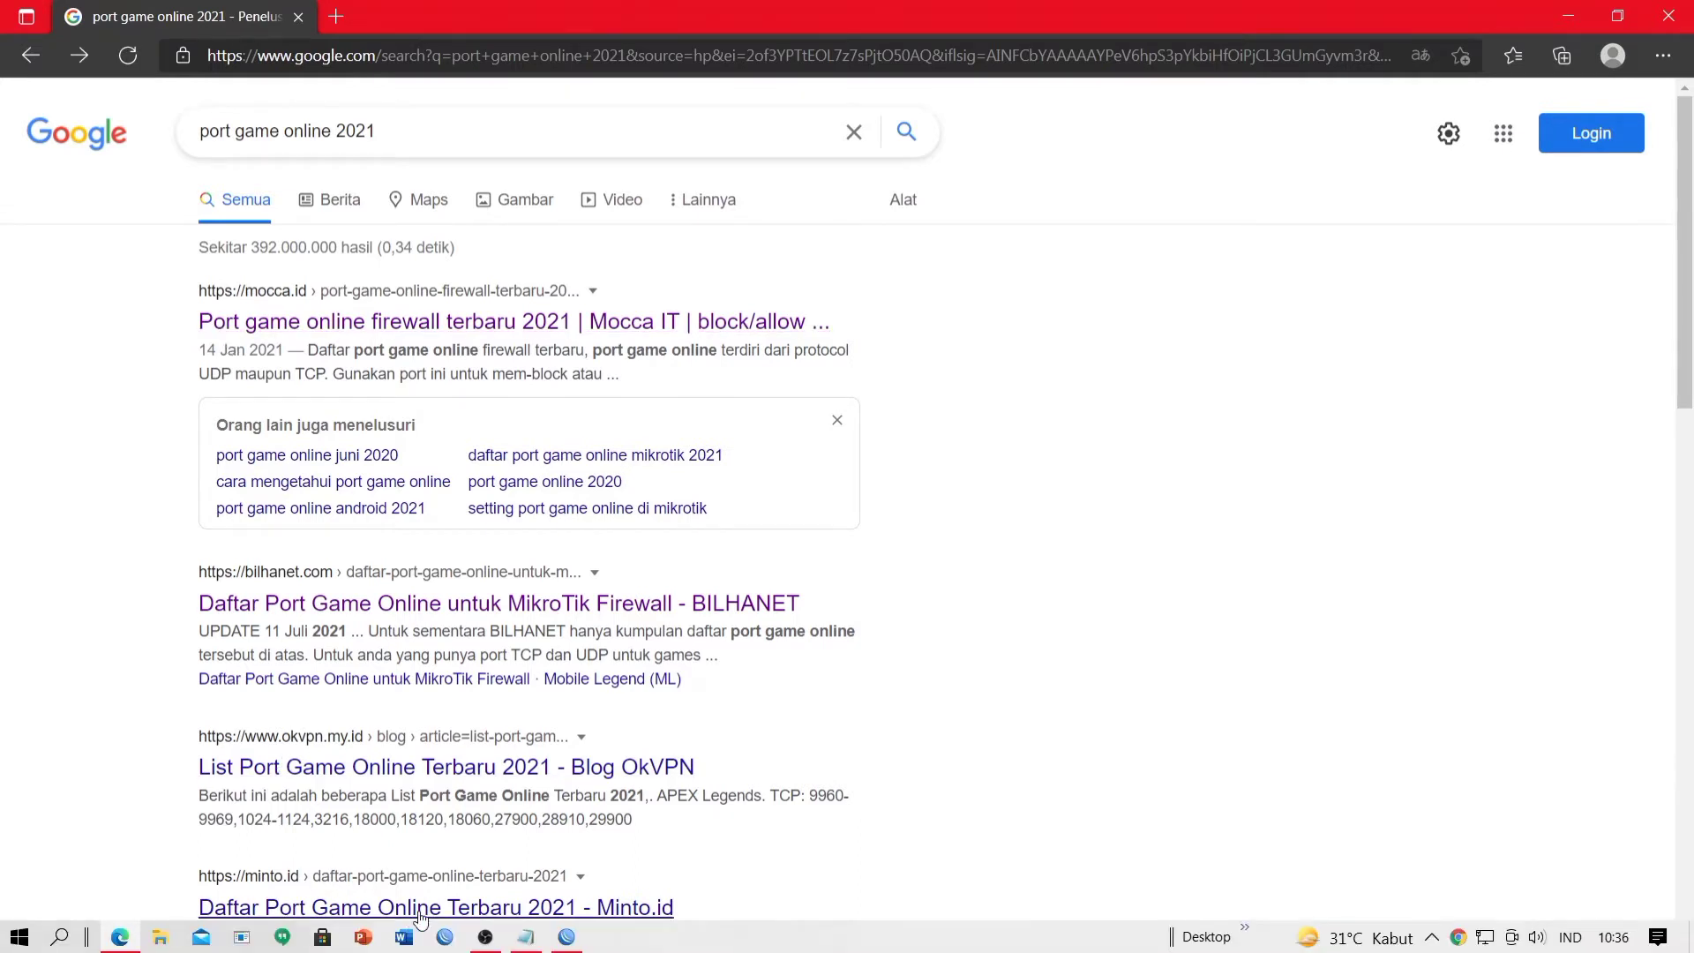
click(573, 940)
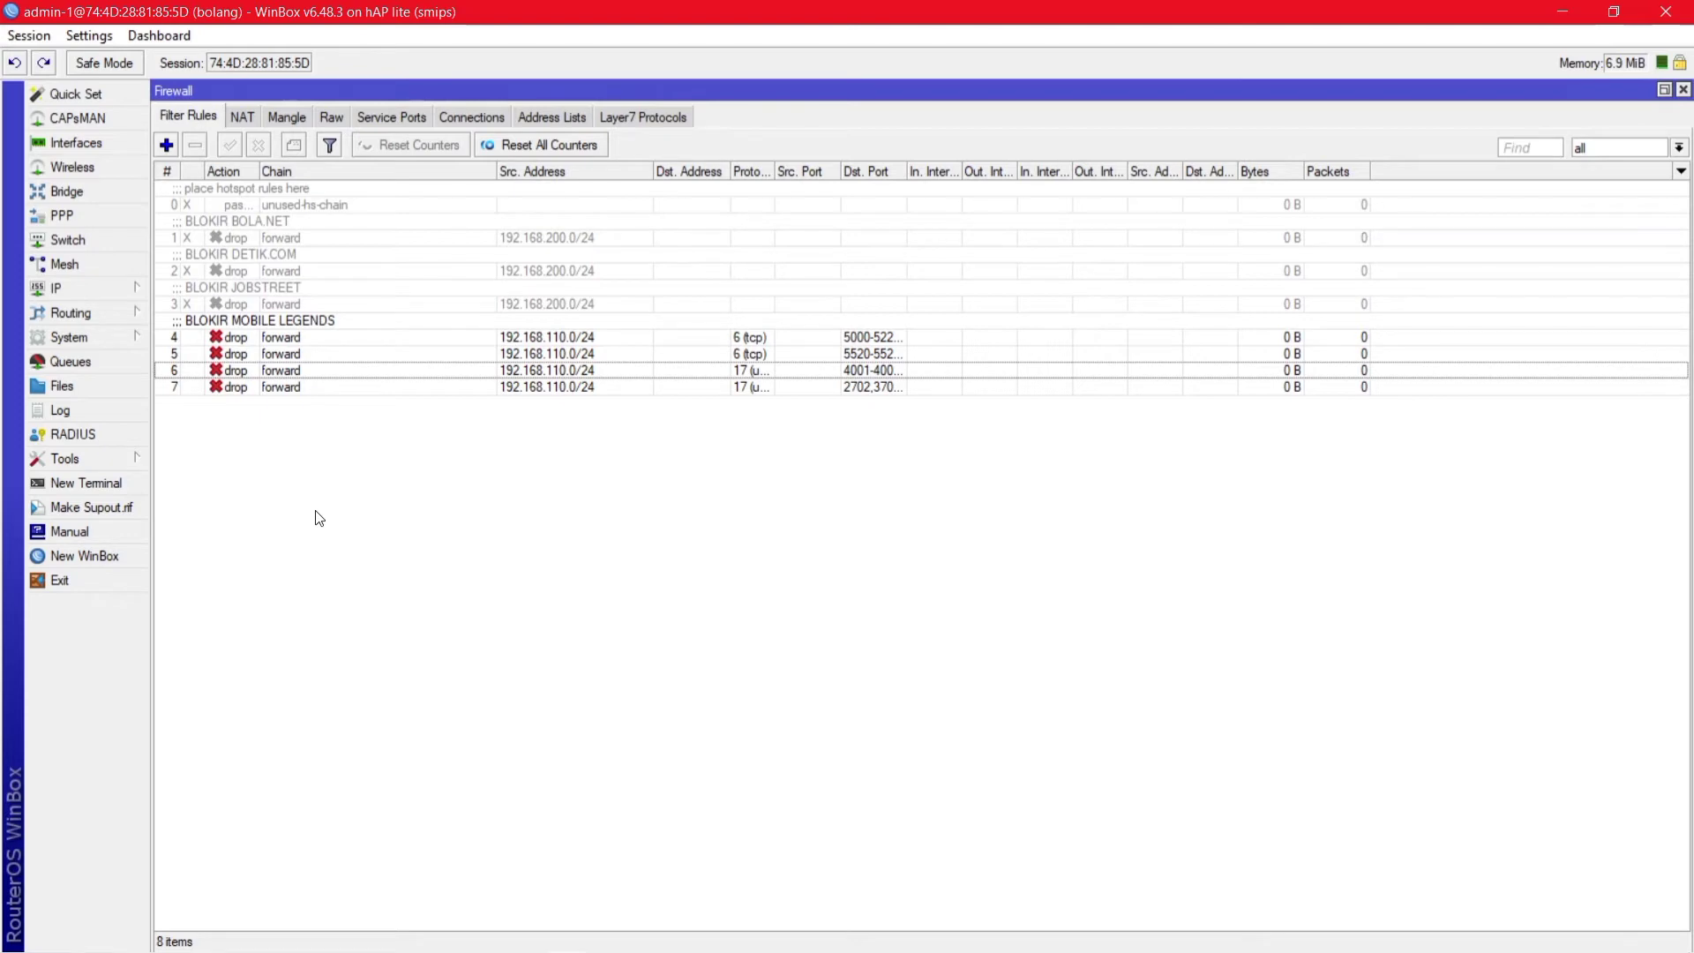
click(166, 145)
click(788, 124)
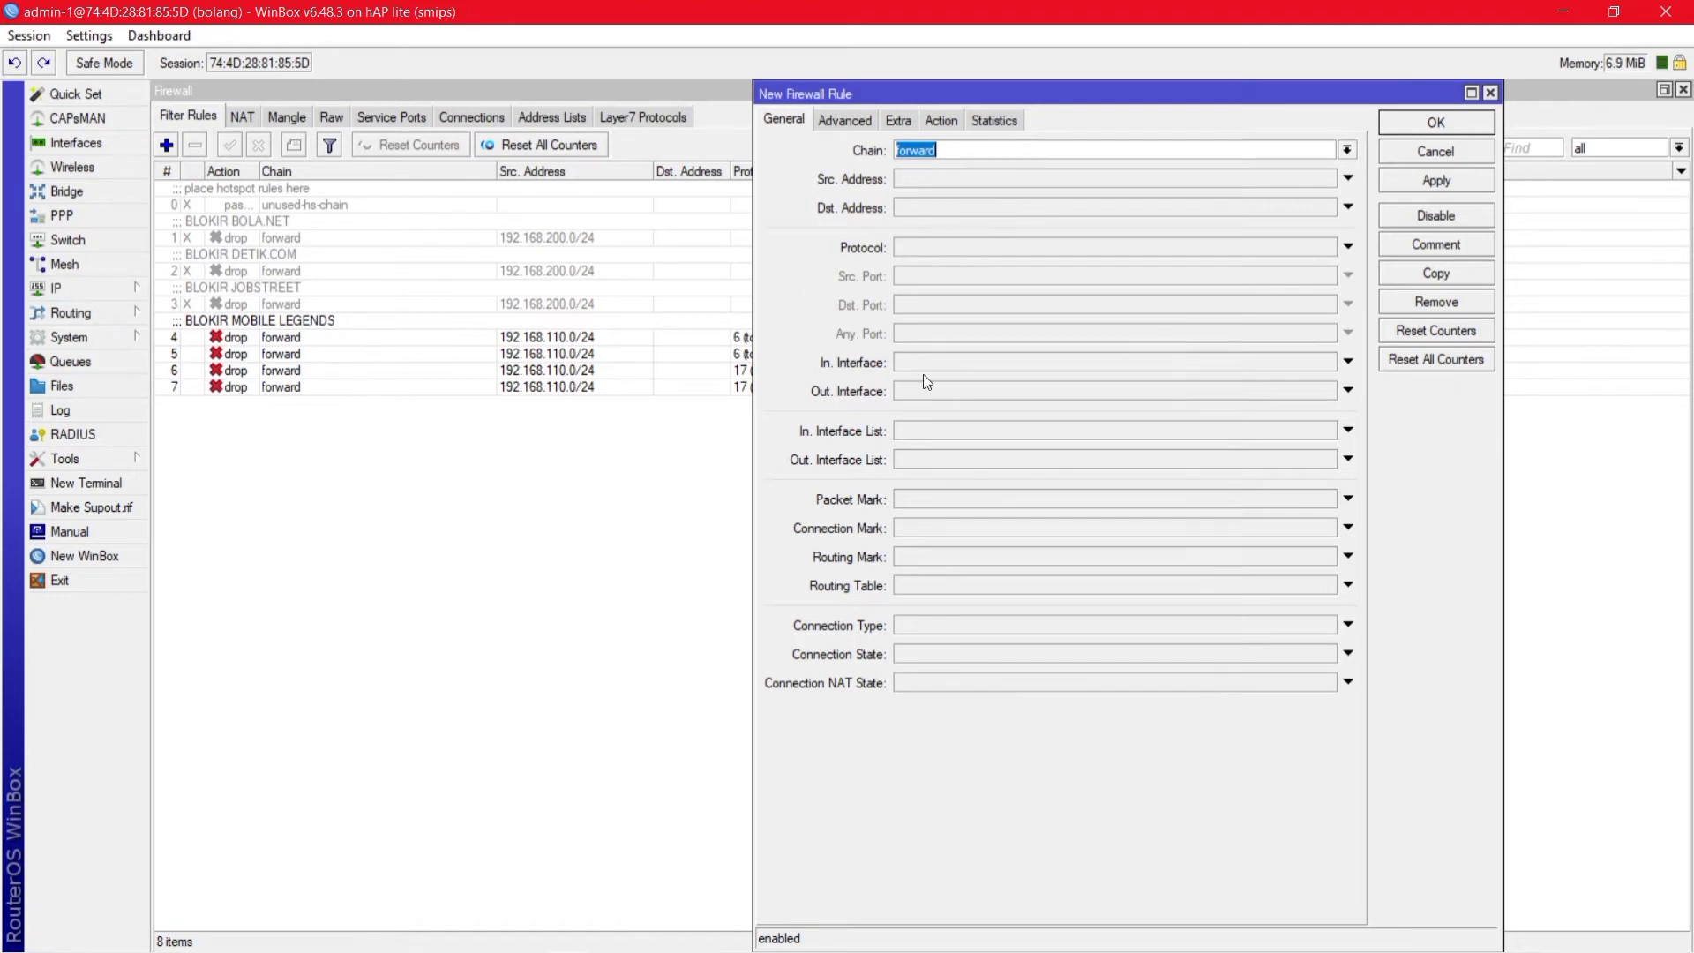
click(971, 180)
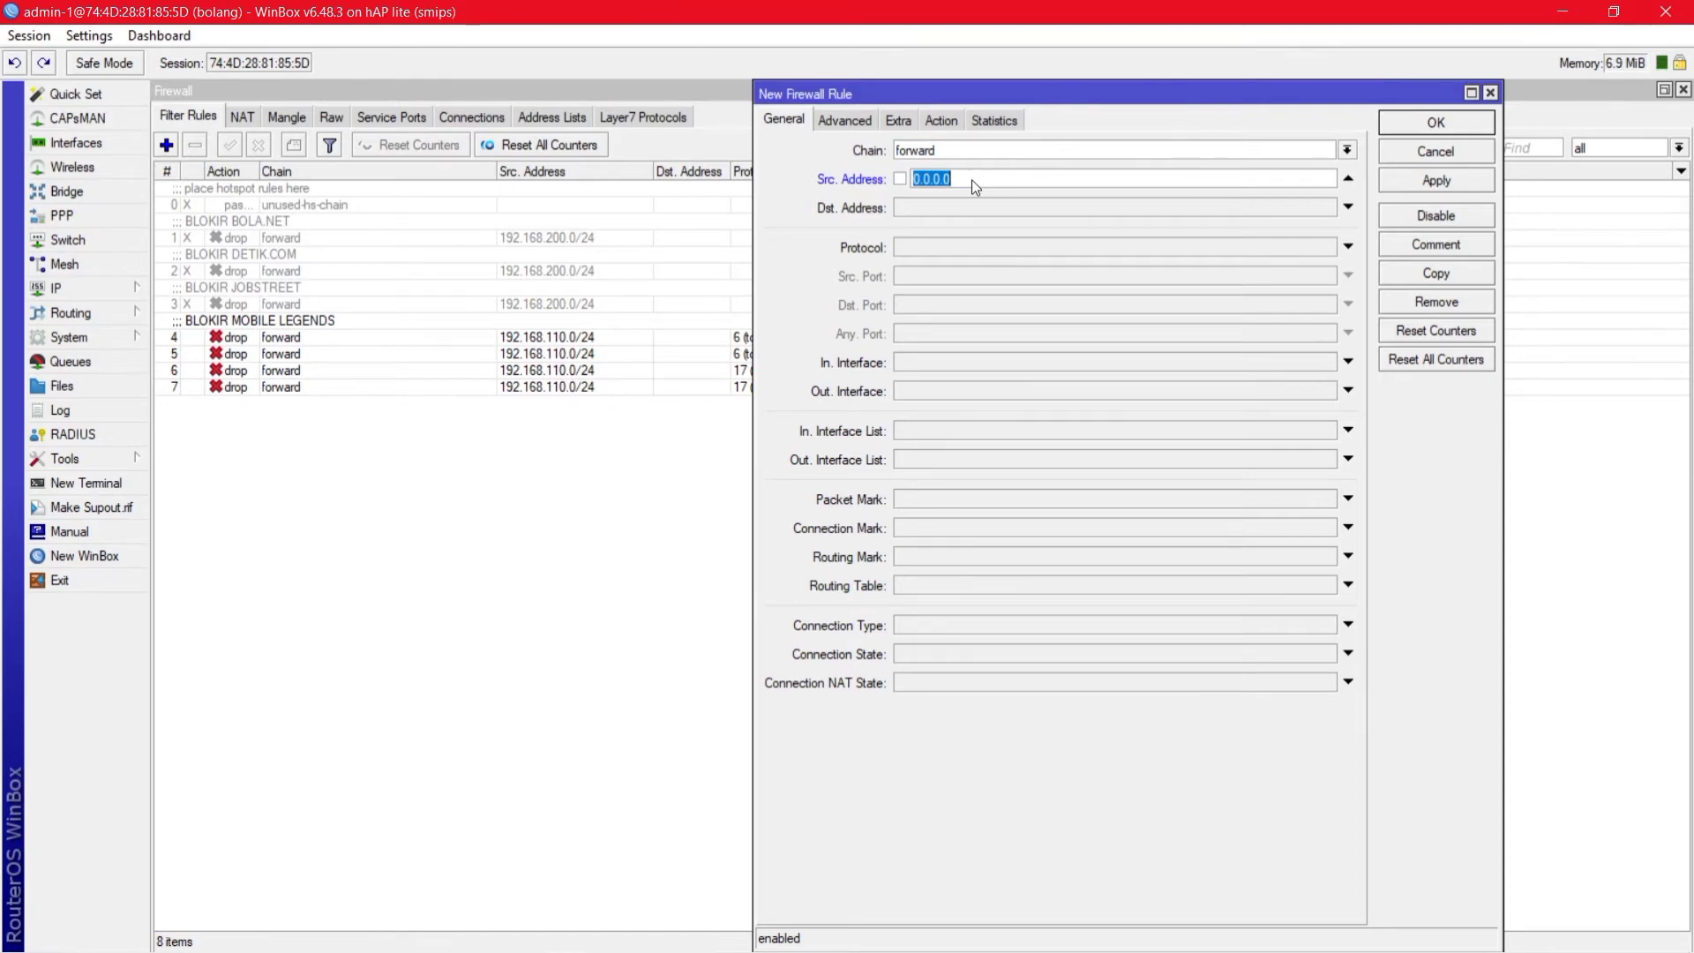
Step: Examine the firewall address lists and the form for a new entry, discard the entry and return to the filter rules
click(554, 115)
click(166, 145)
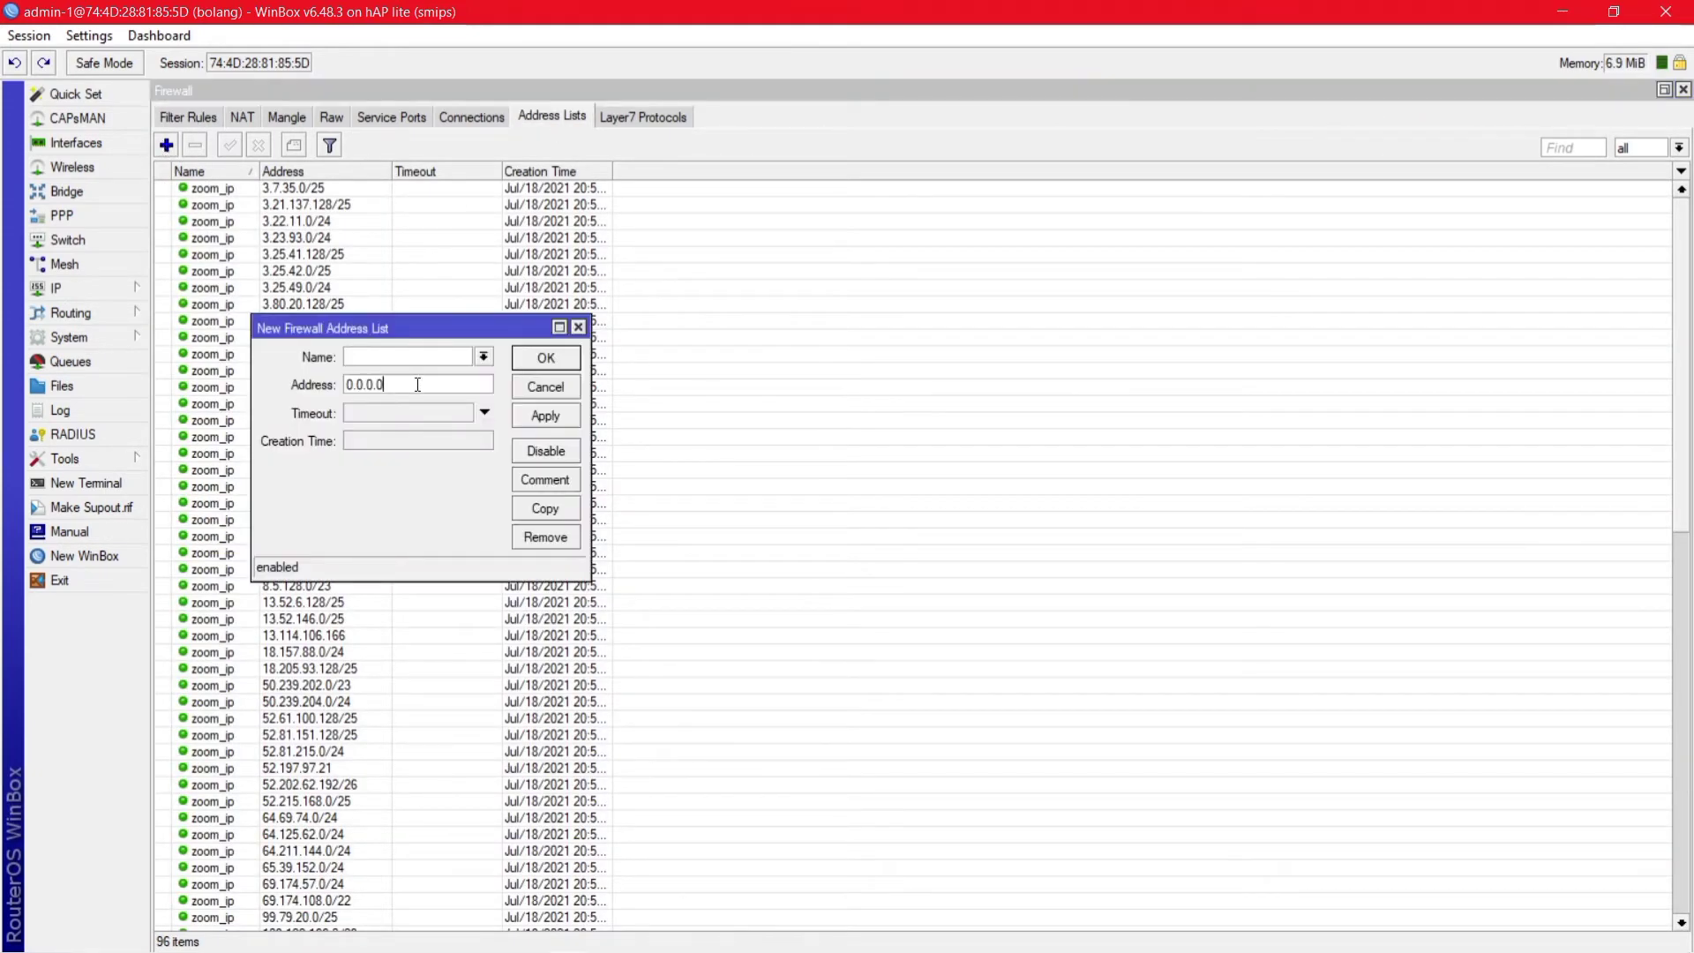
click(578, 327)
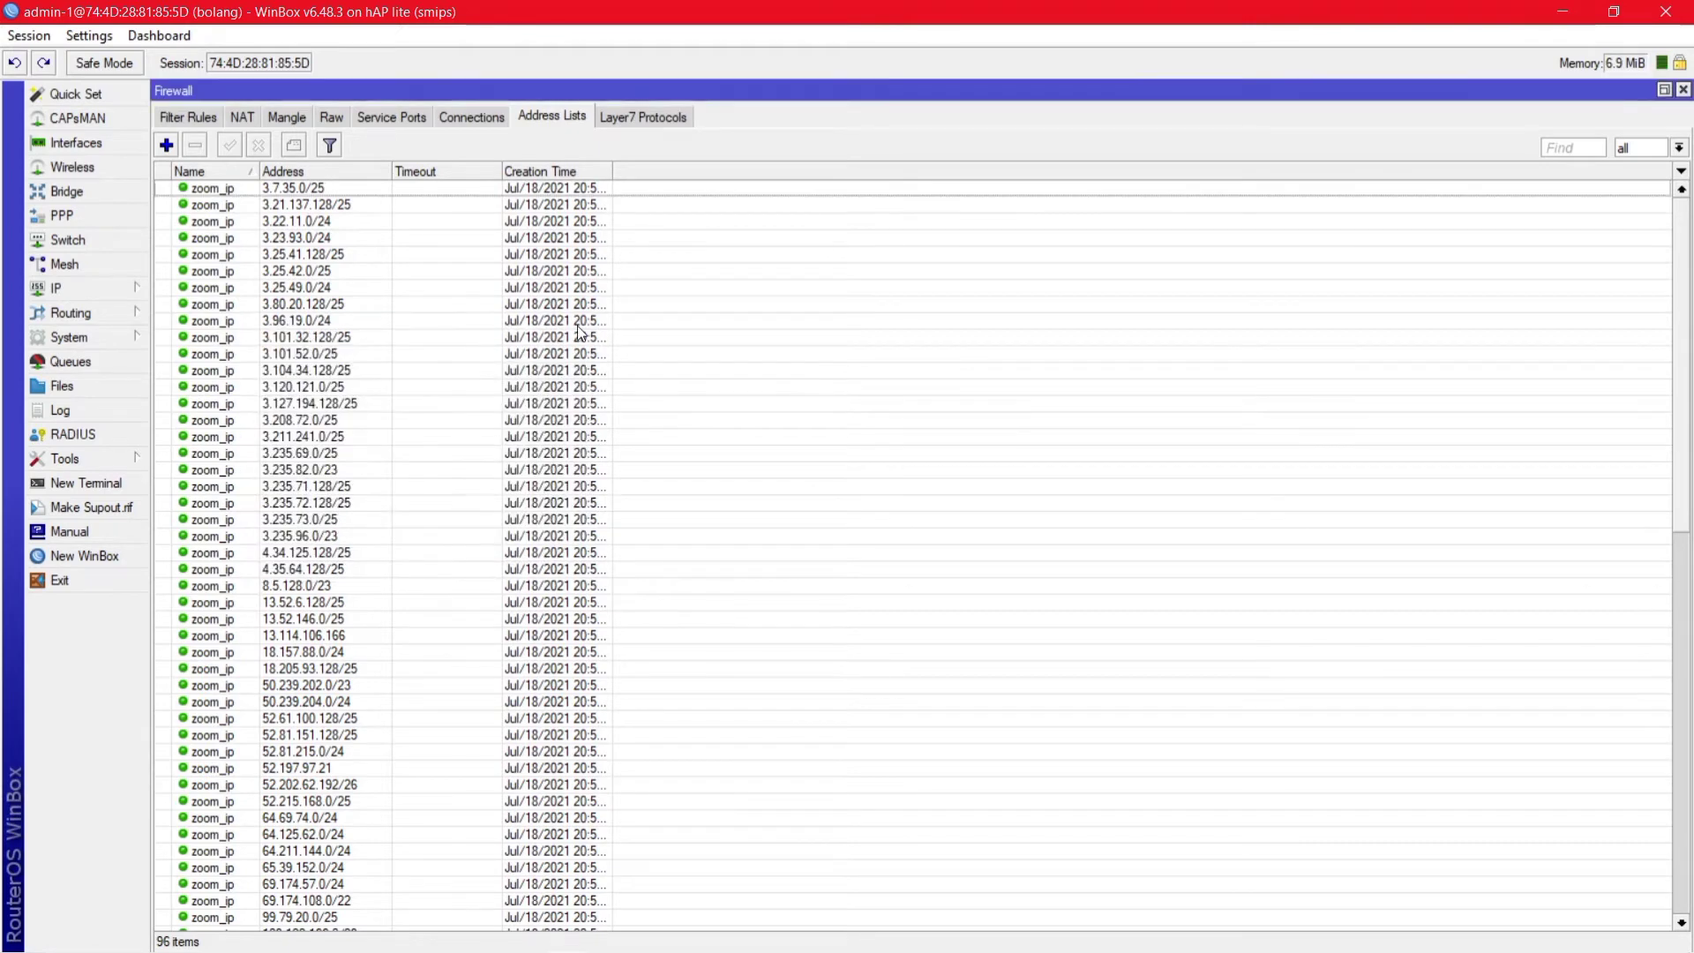
click(182, 117)
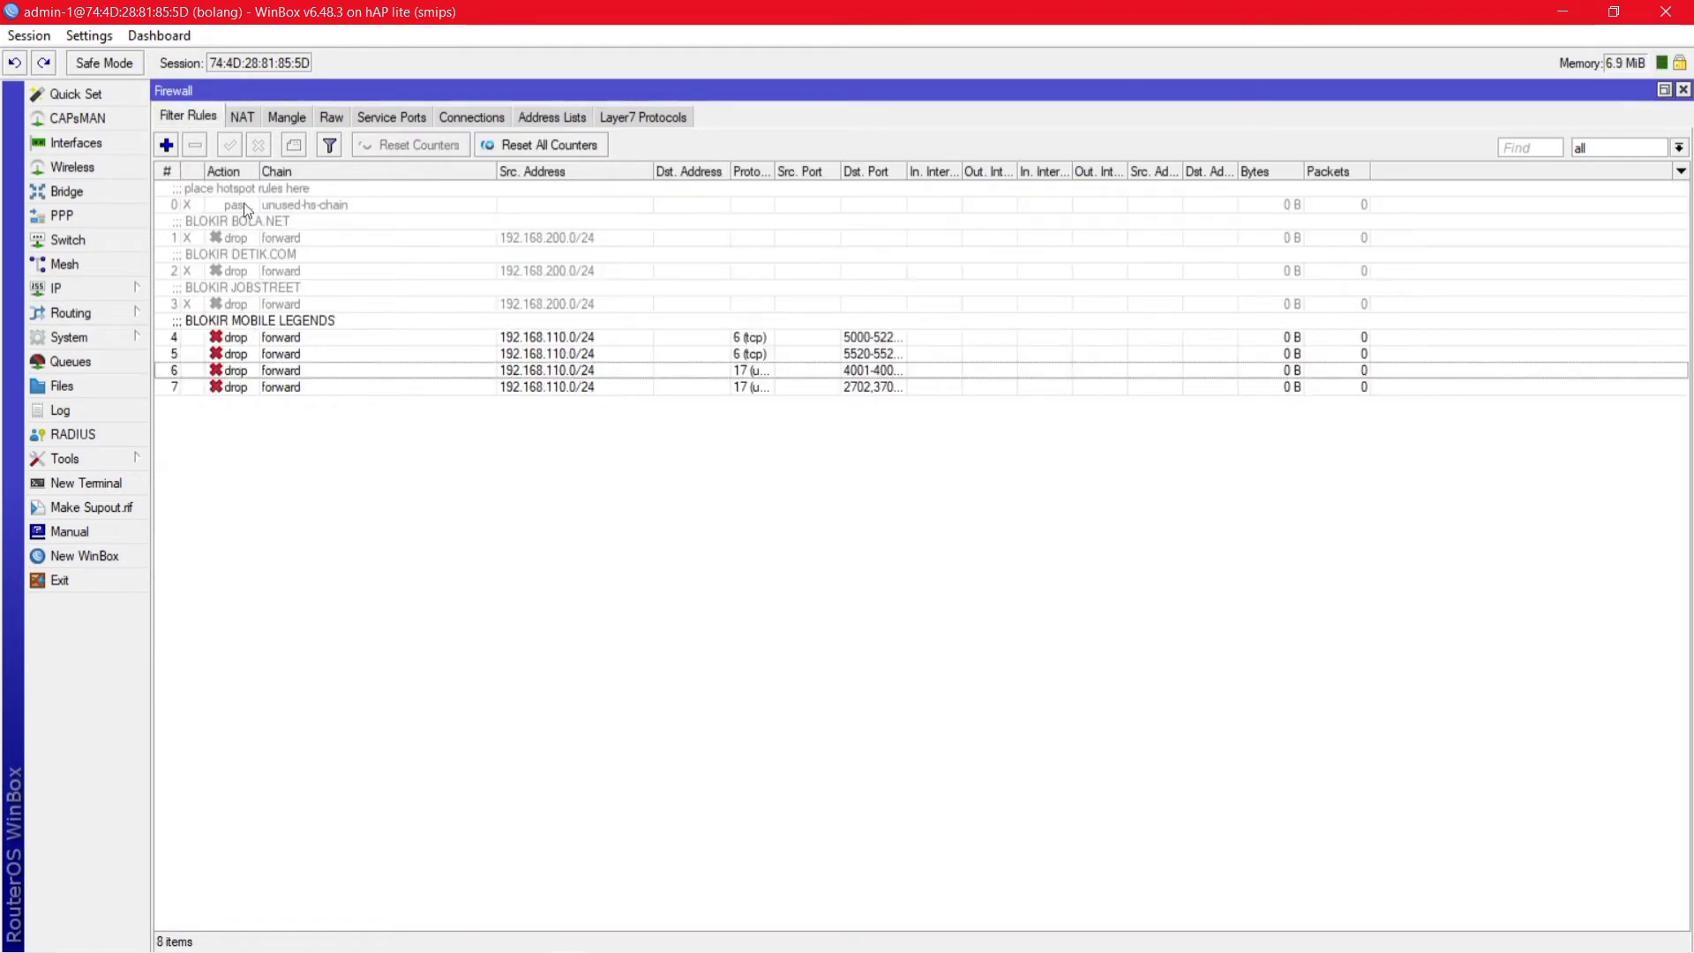
Step: Examine the source address list choices in a new firewall rule's advanced settings and discard the rule
click(166, 144)
click(869, 123)
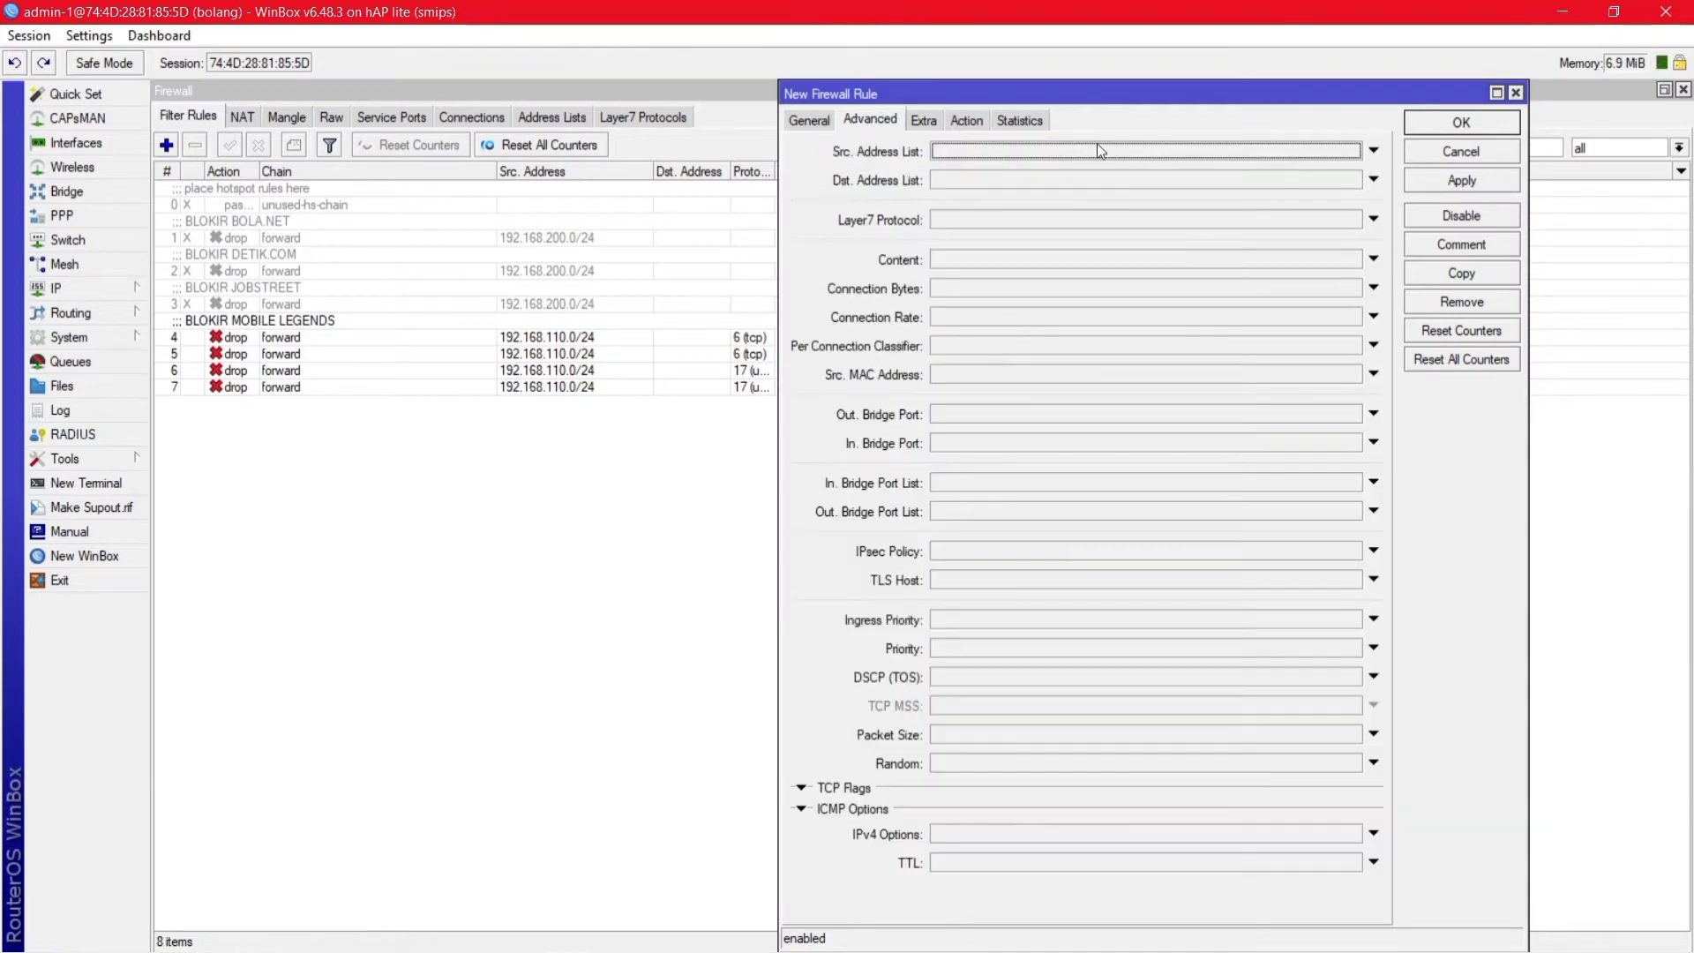
click(1373, 154)
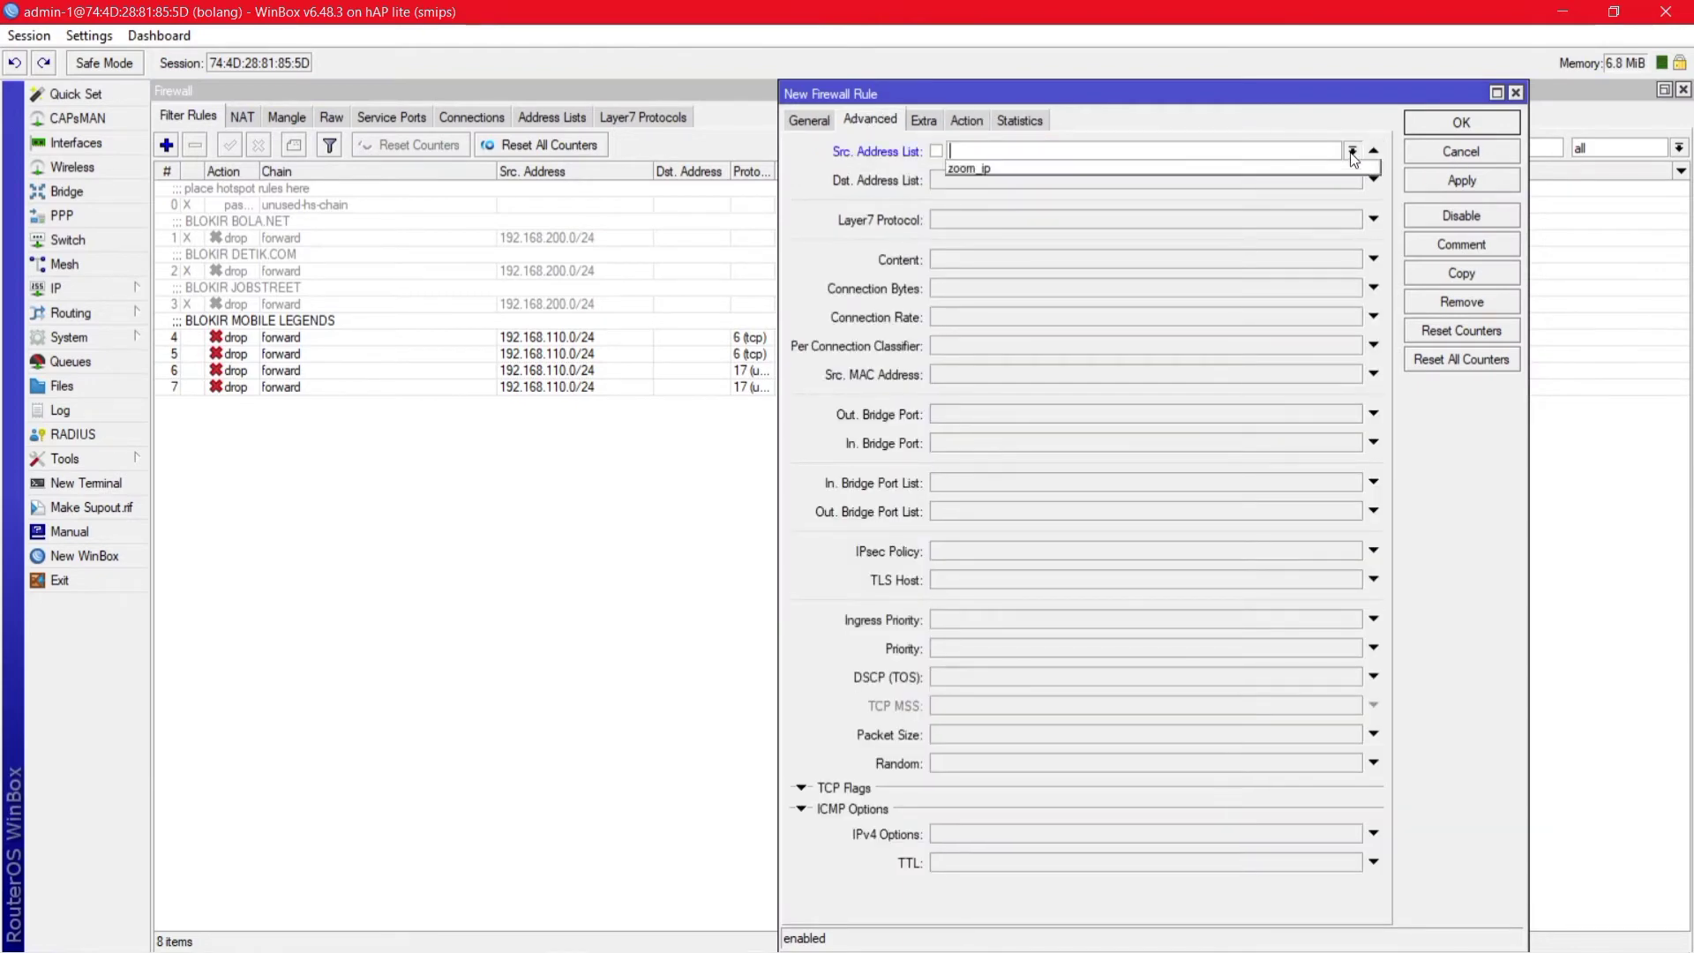
click(1461, 152)
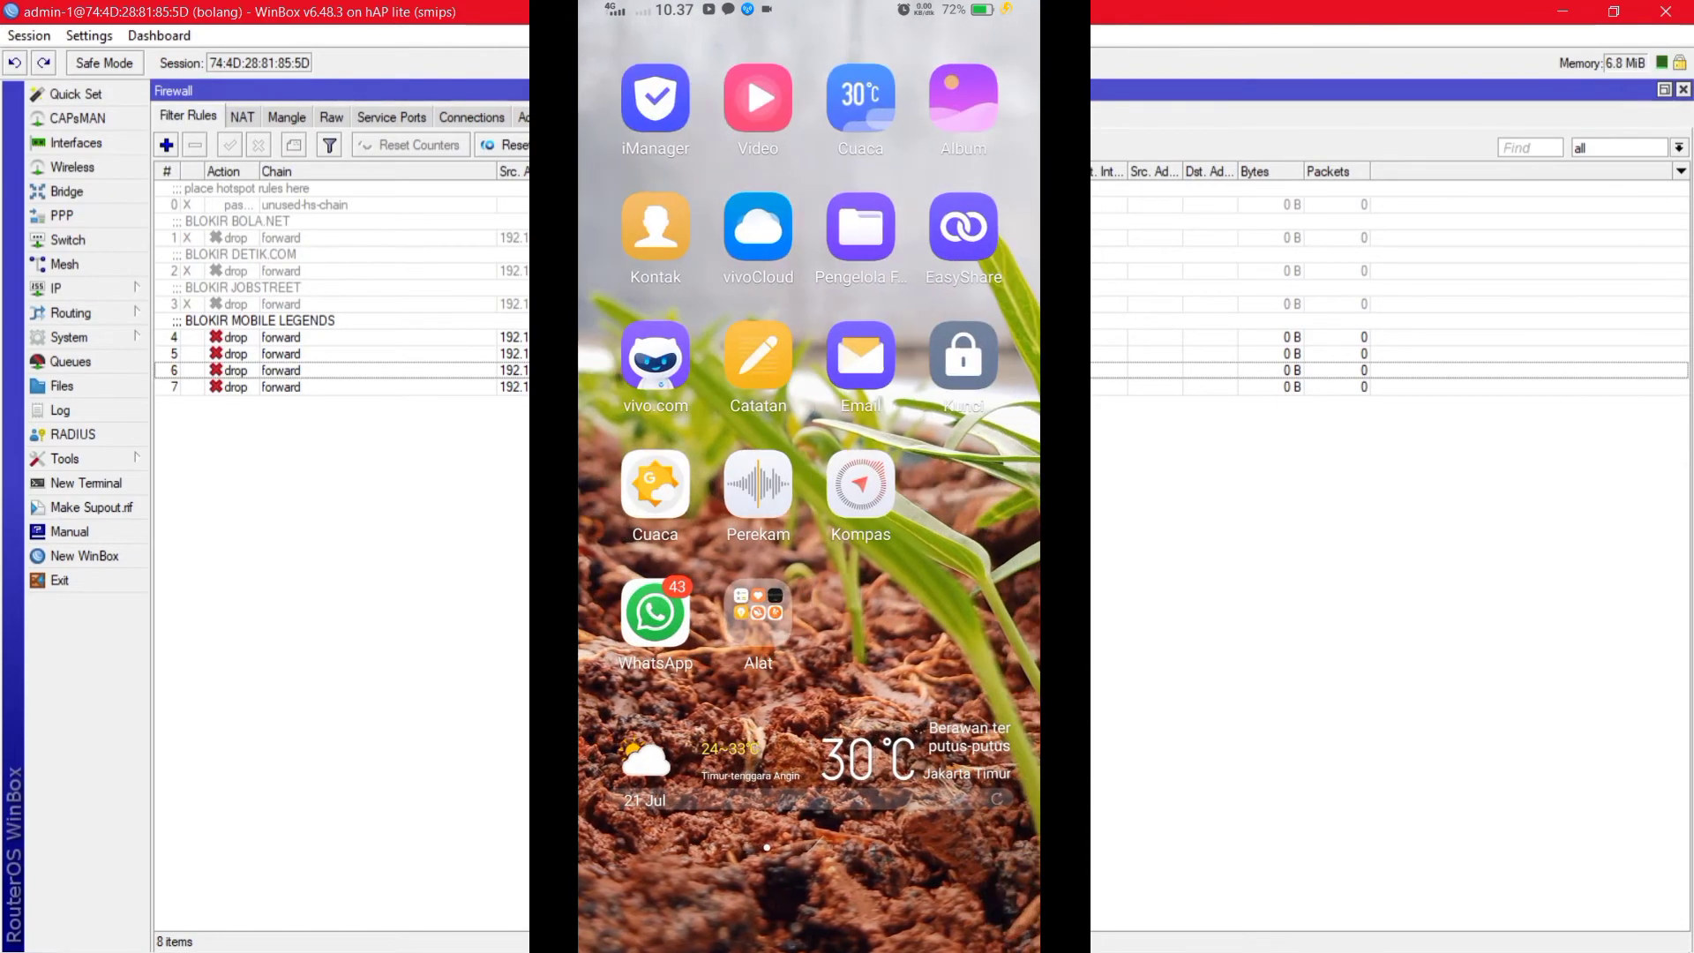
Step: Check on the mirrored phone which Wi-Fi network it is connected to
click(816, 691)
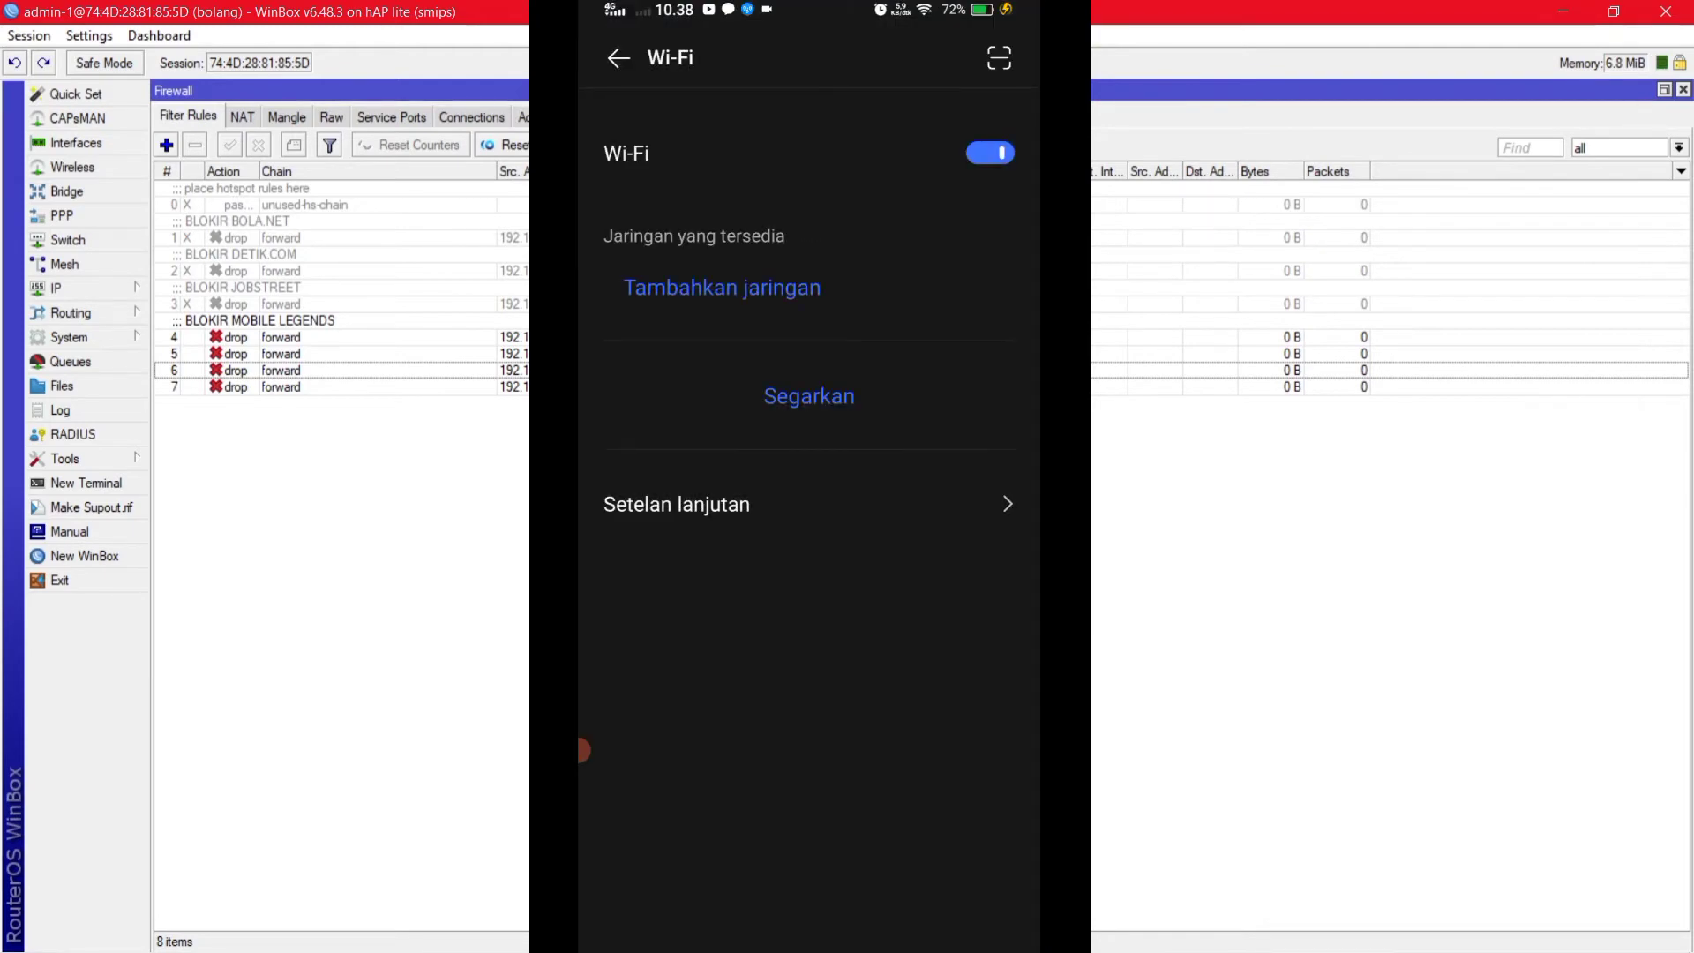
drag(809, 949, 809, 530)
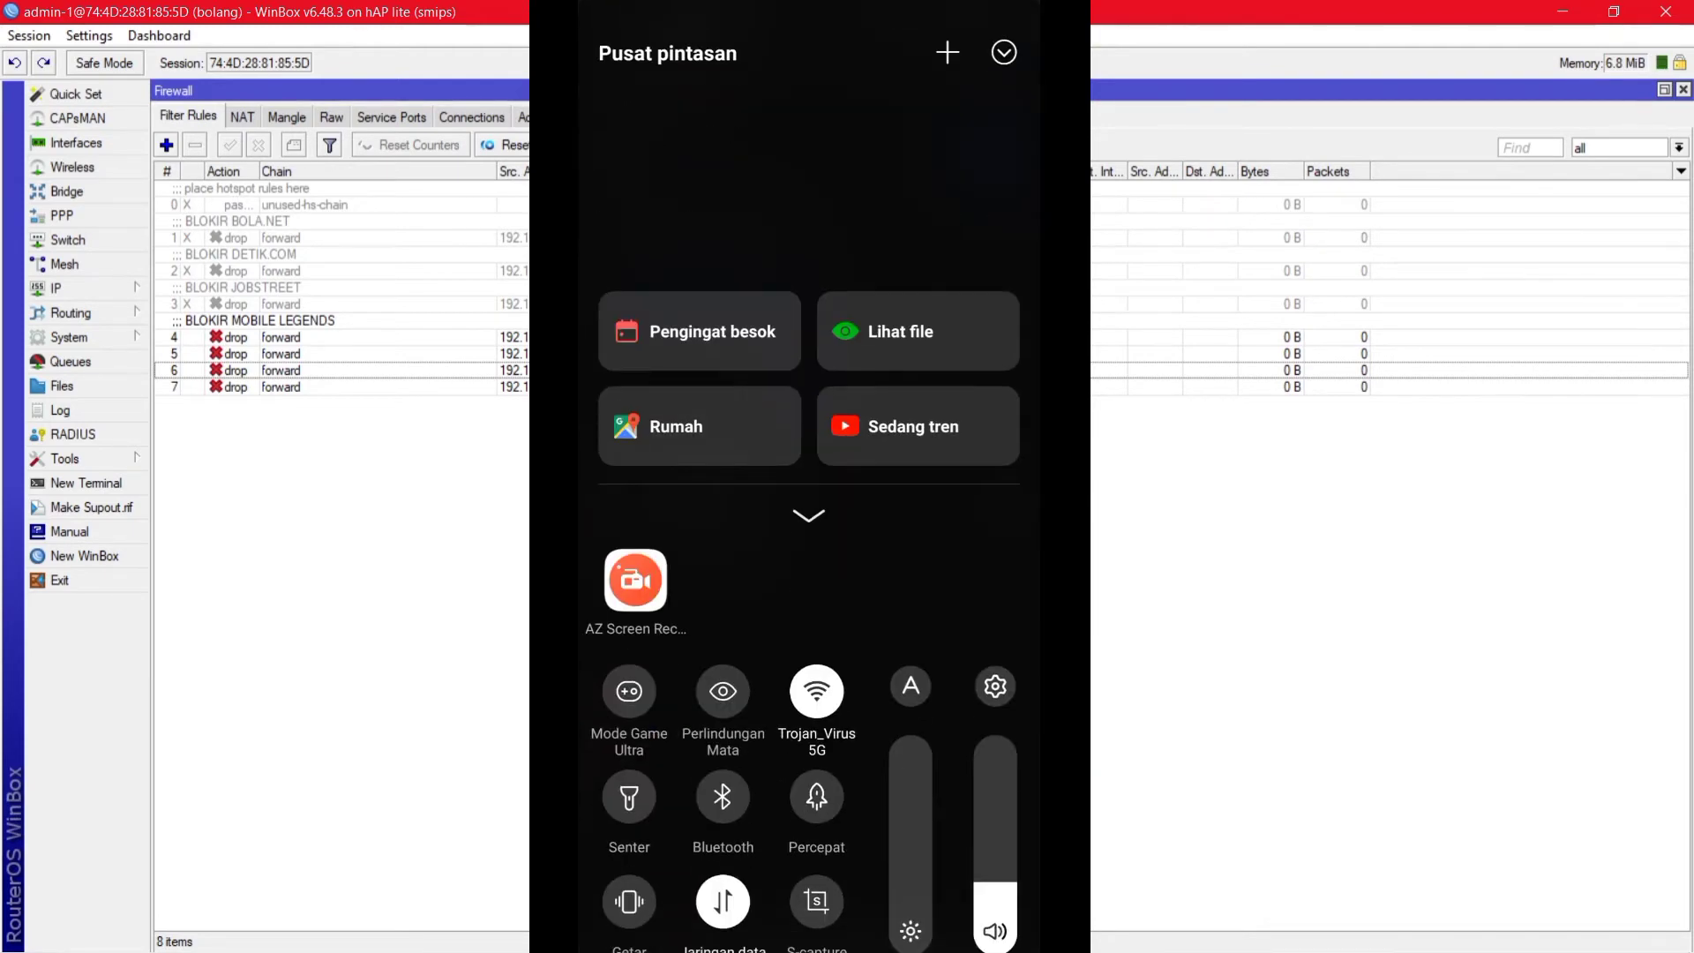
drag(580, 750, 671, 750)
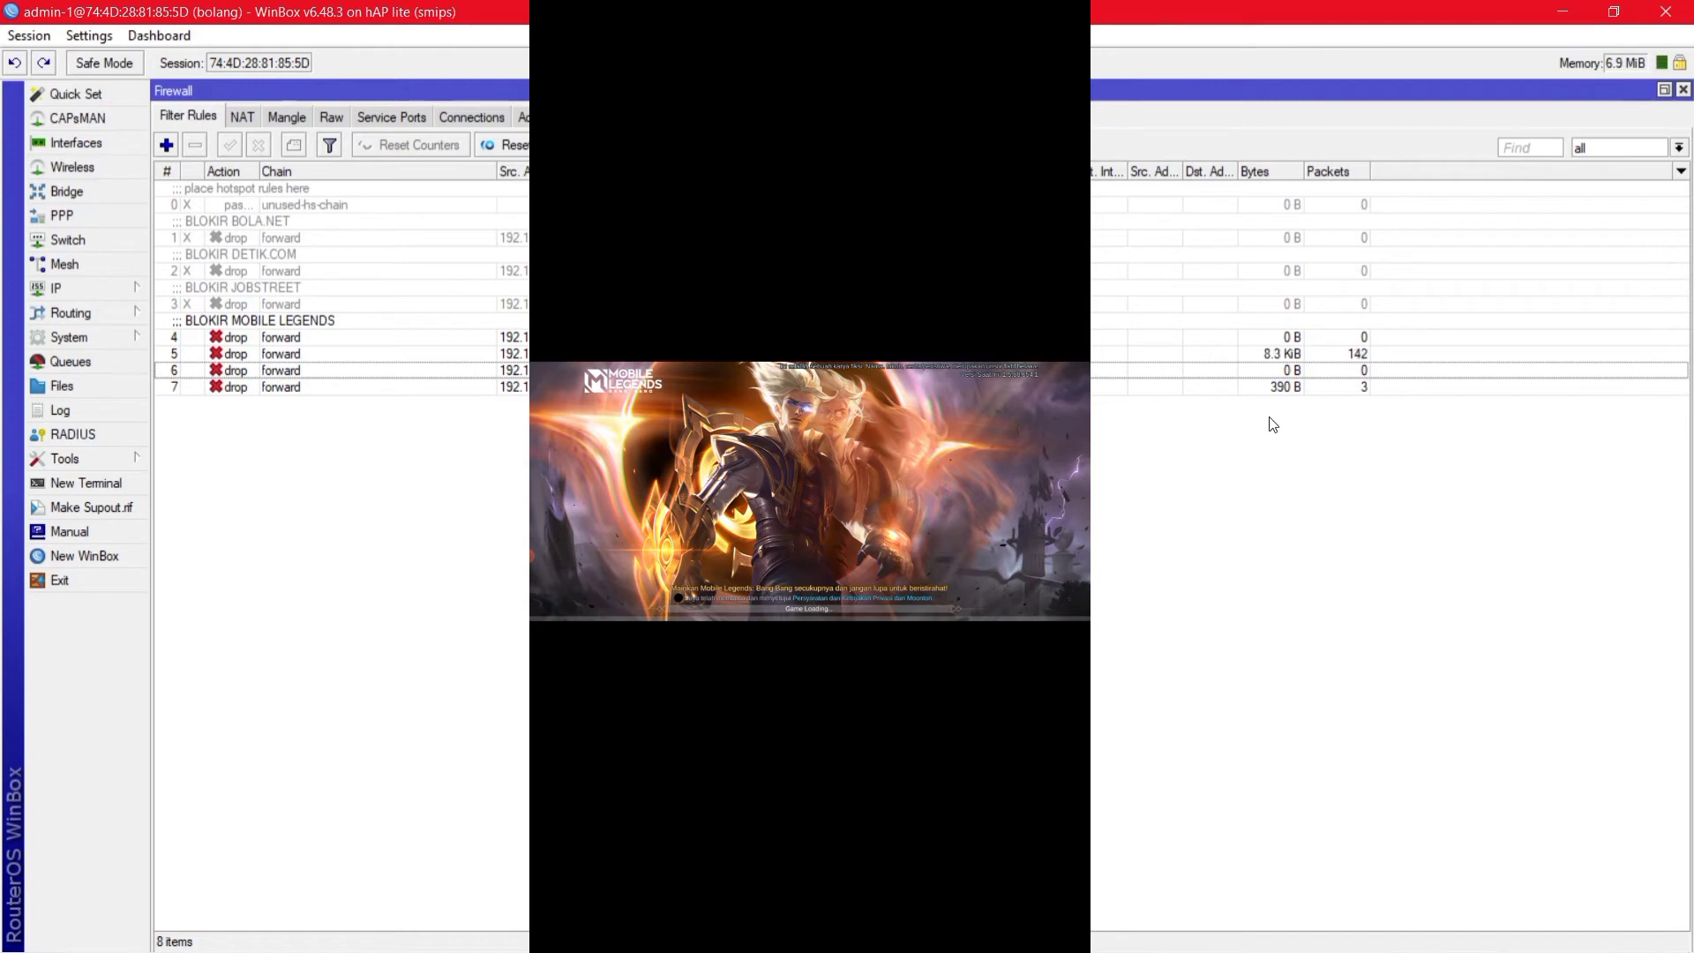
Step: Disable the four Mobile Legends drop rules, numbers 4 to 7, in the filter rules list
click(489, 334)
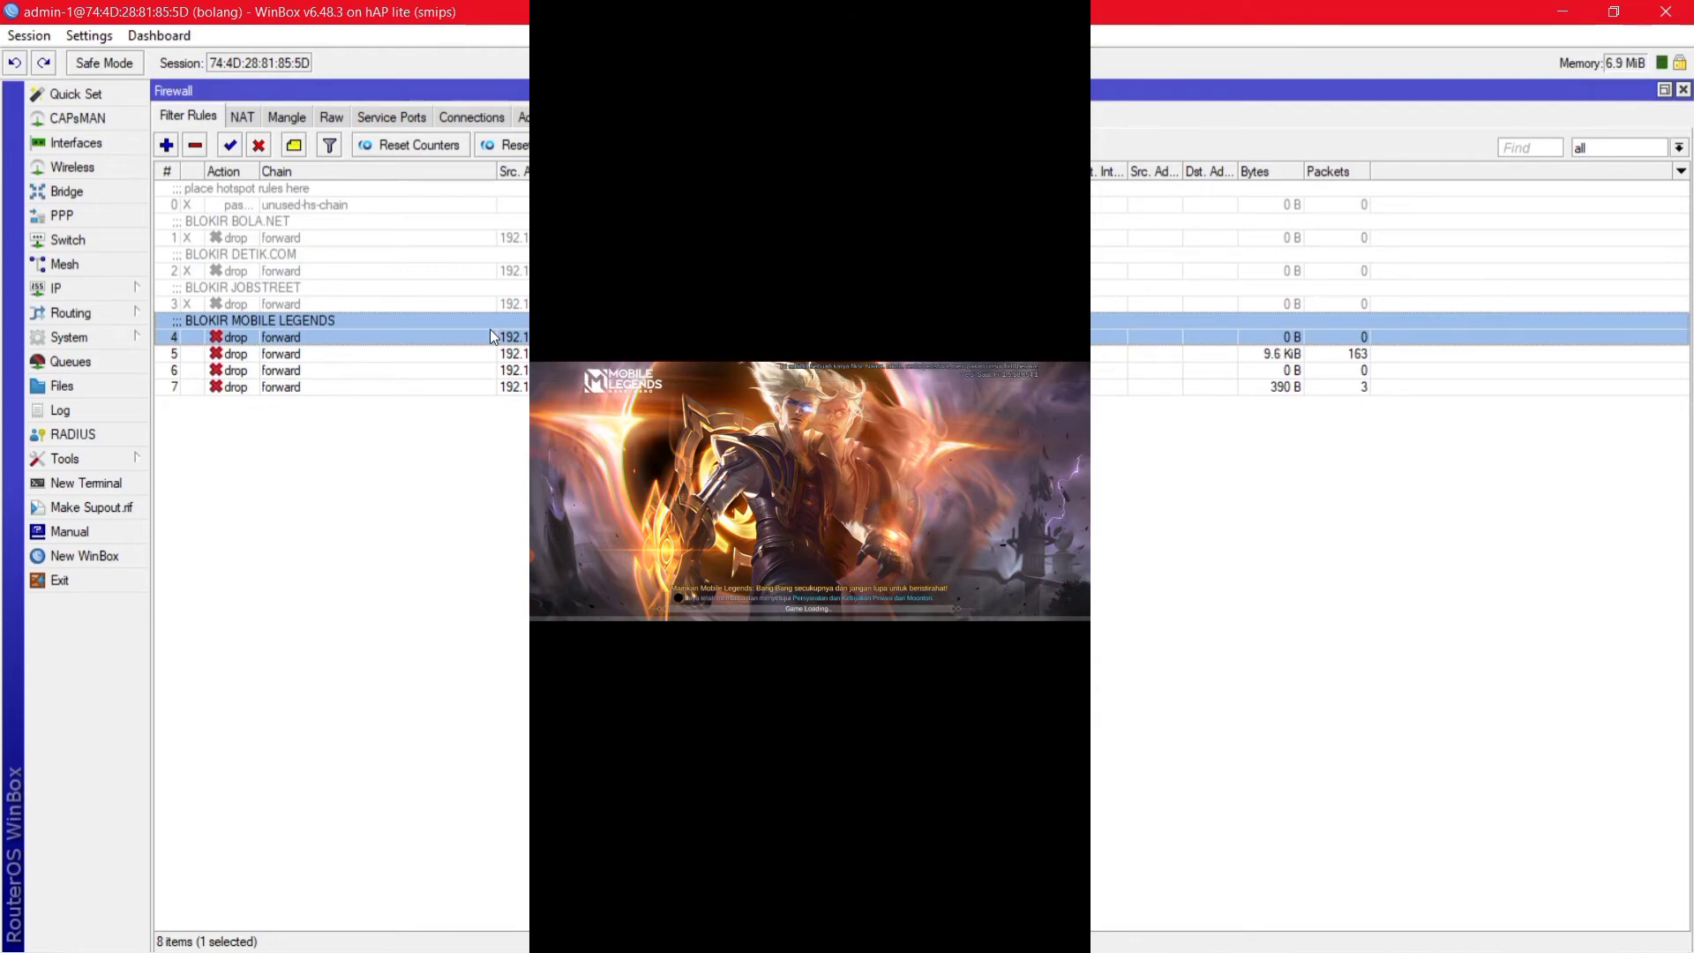
key(shift+Down)
key(shift+Down)
key(shift+Down)
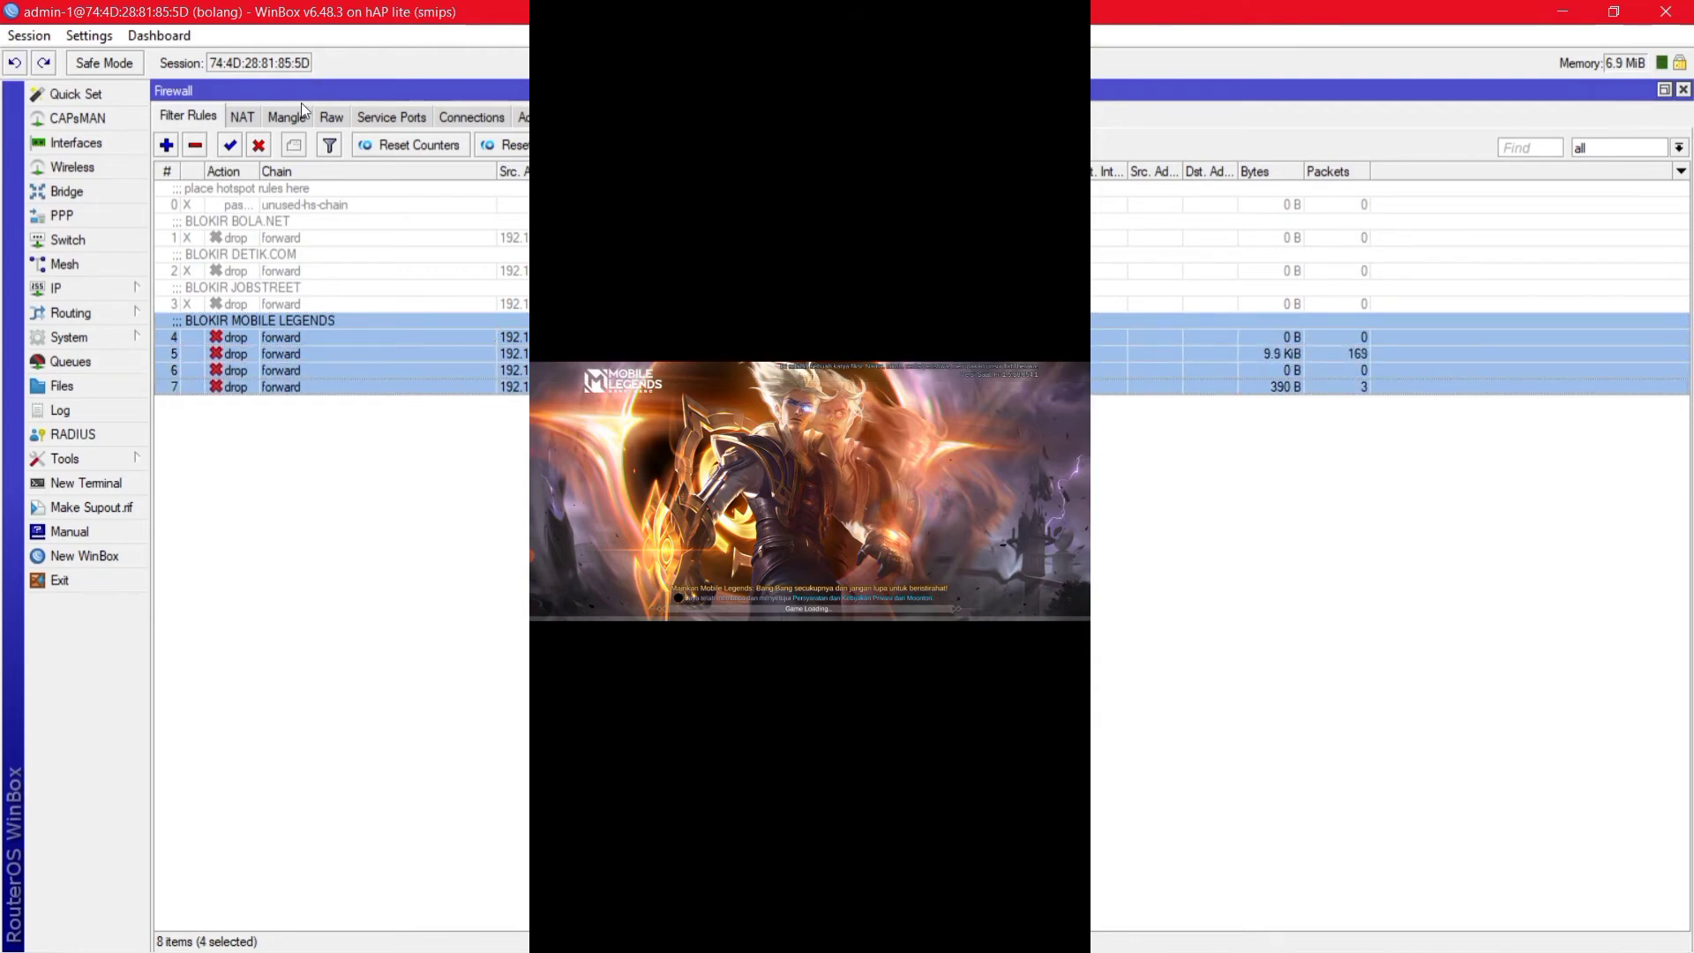
click(260, 148)
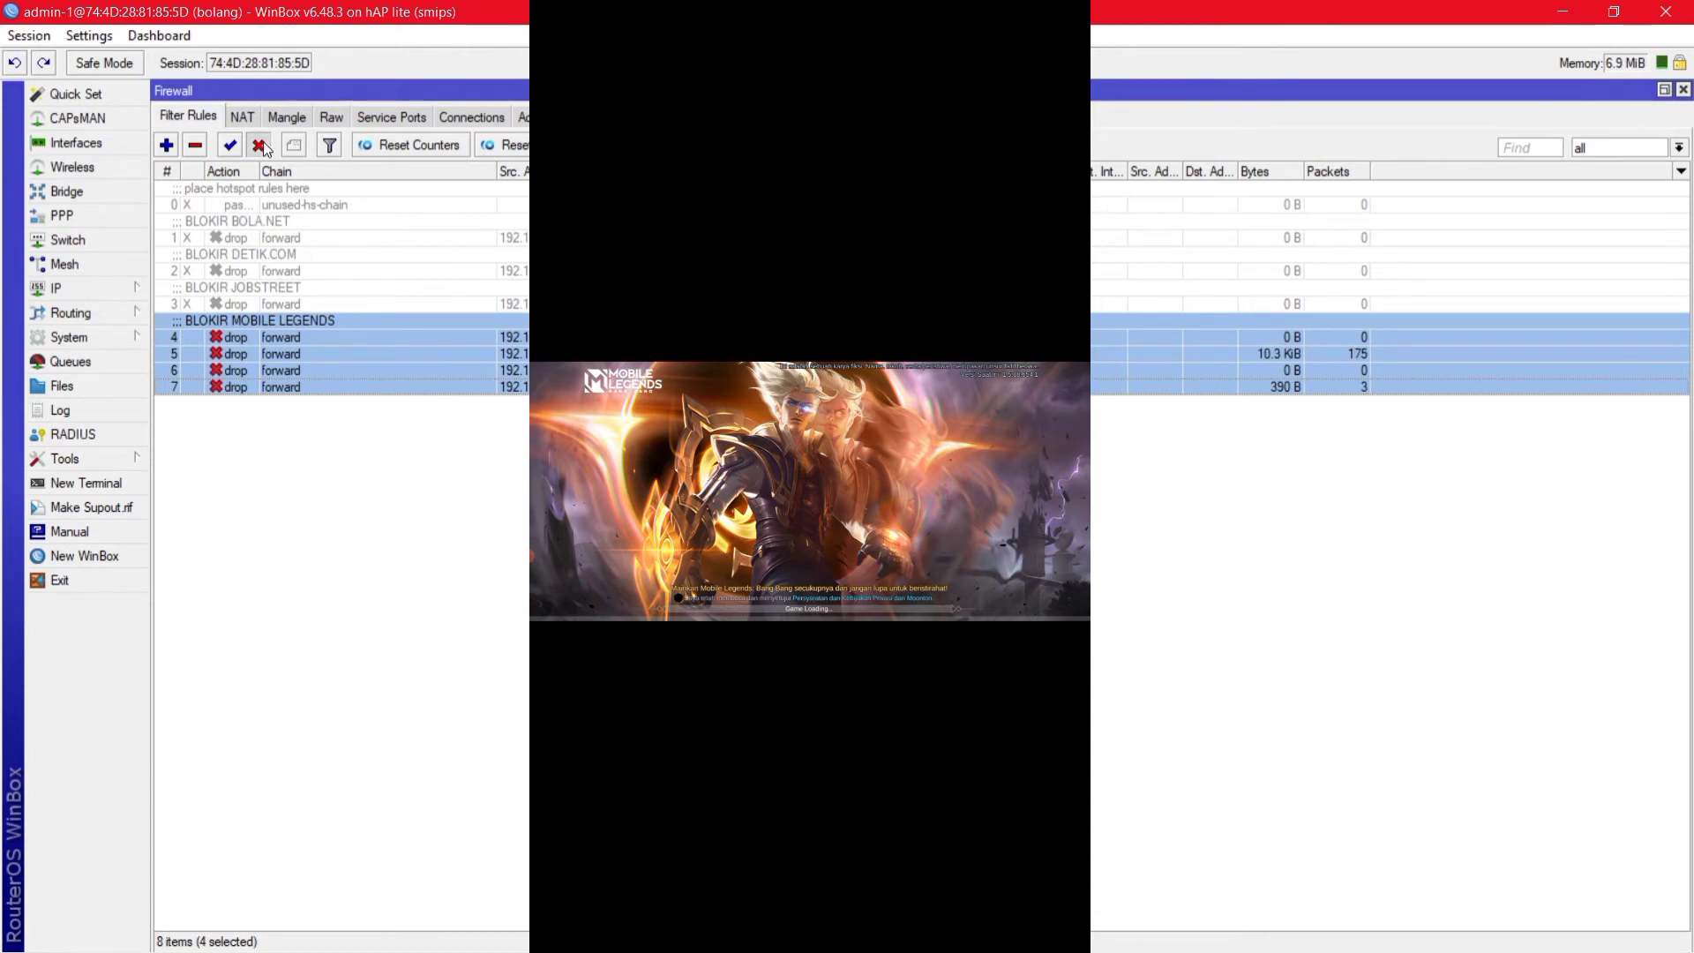
click(419, 533)
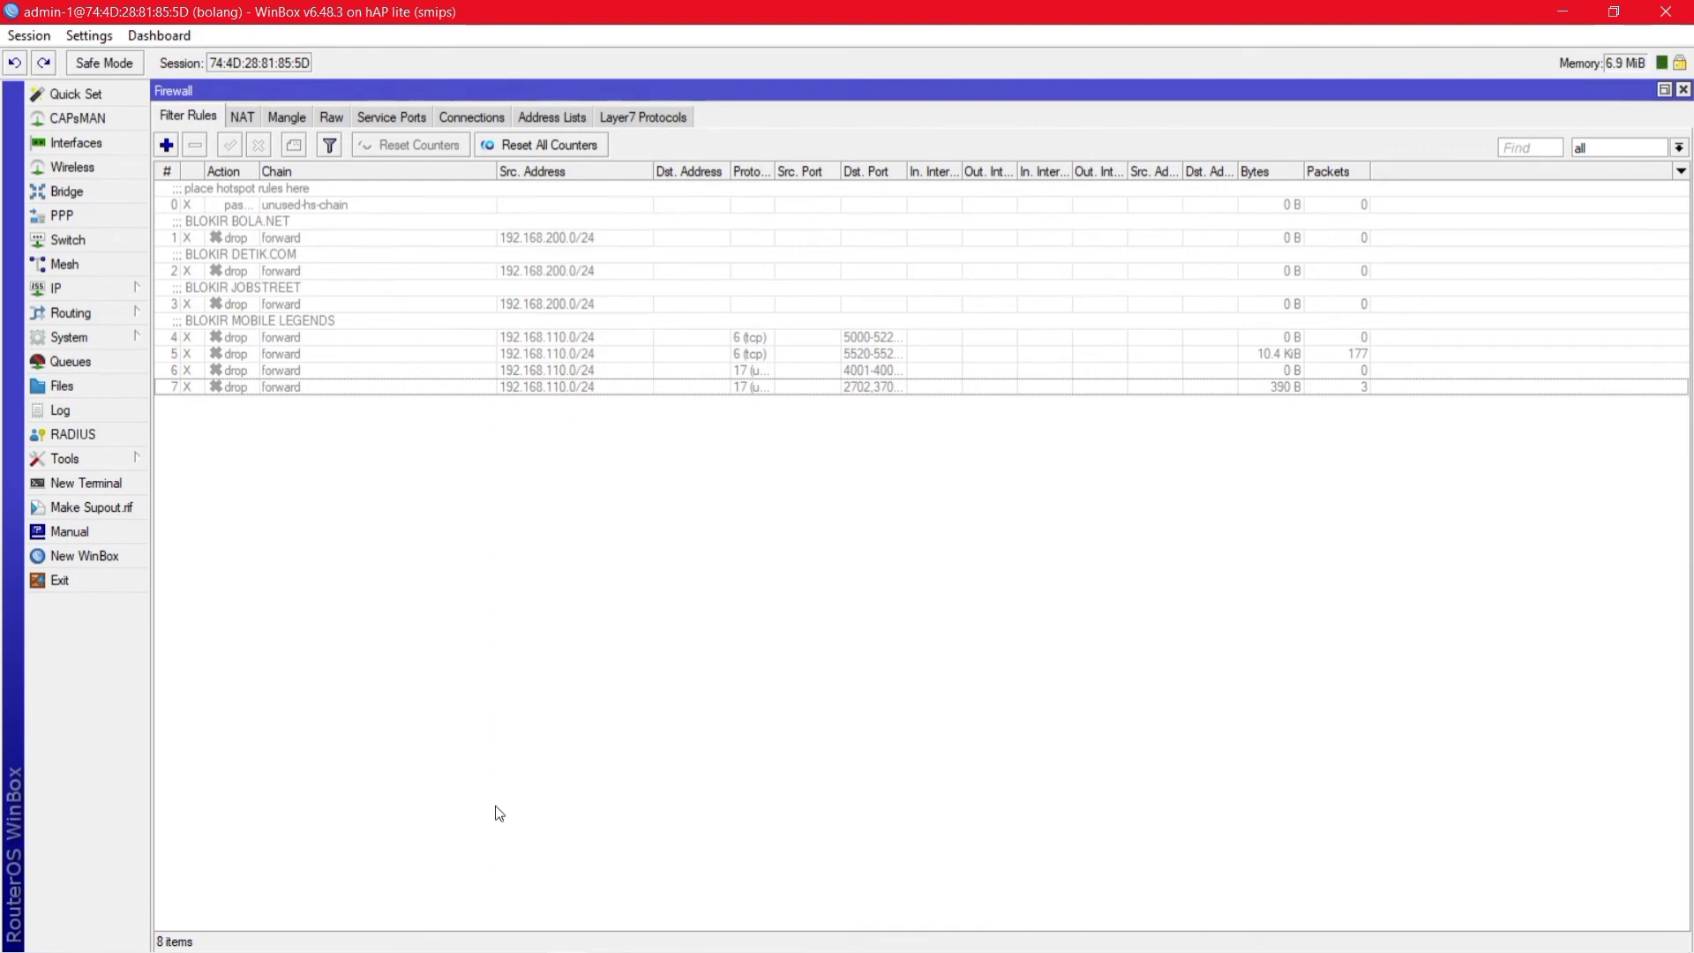
Step: Switch to Notepad to review the Mobile Legends TCP and UDP port lists, then return to WinBox
click(525, 942)
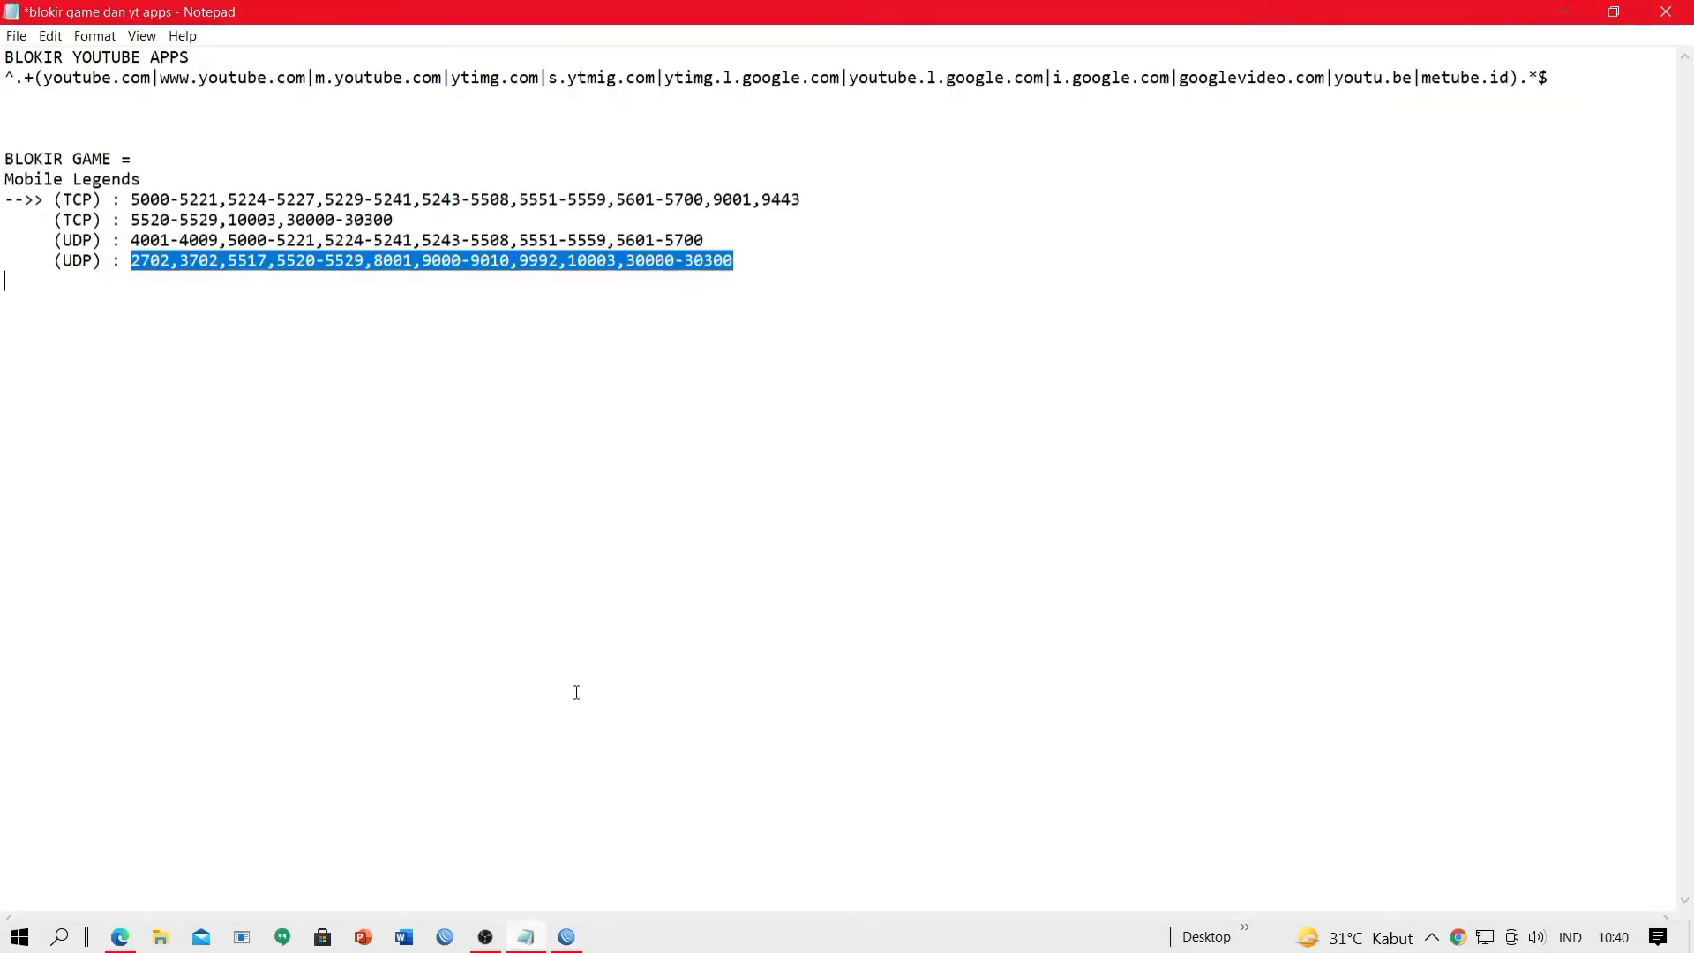
click(404, 440)
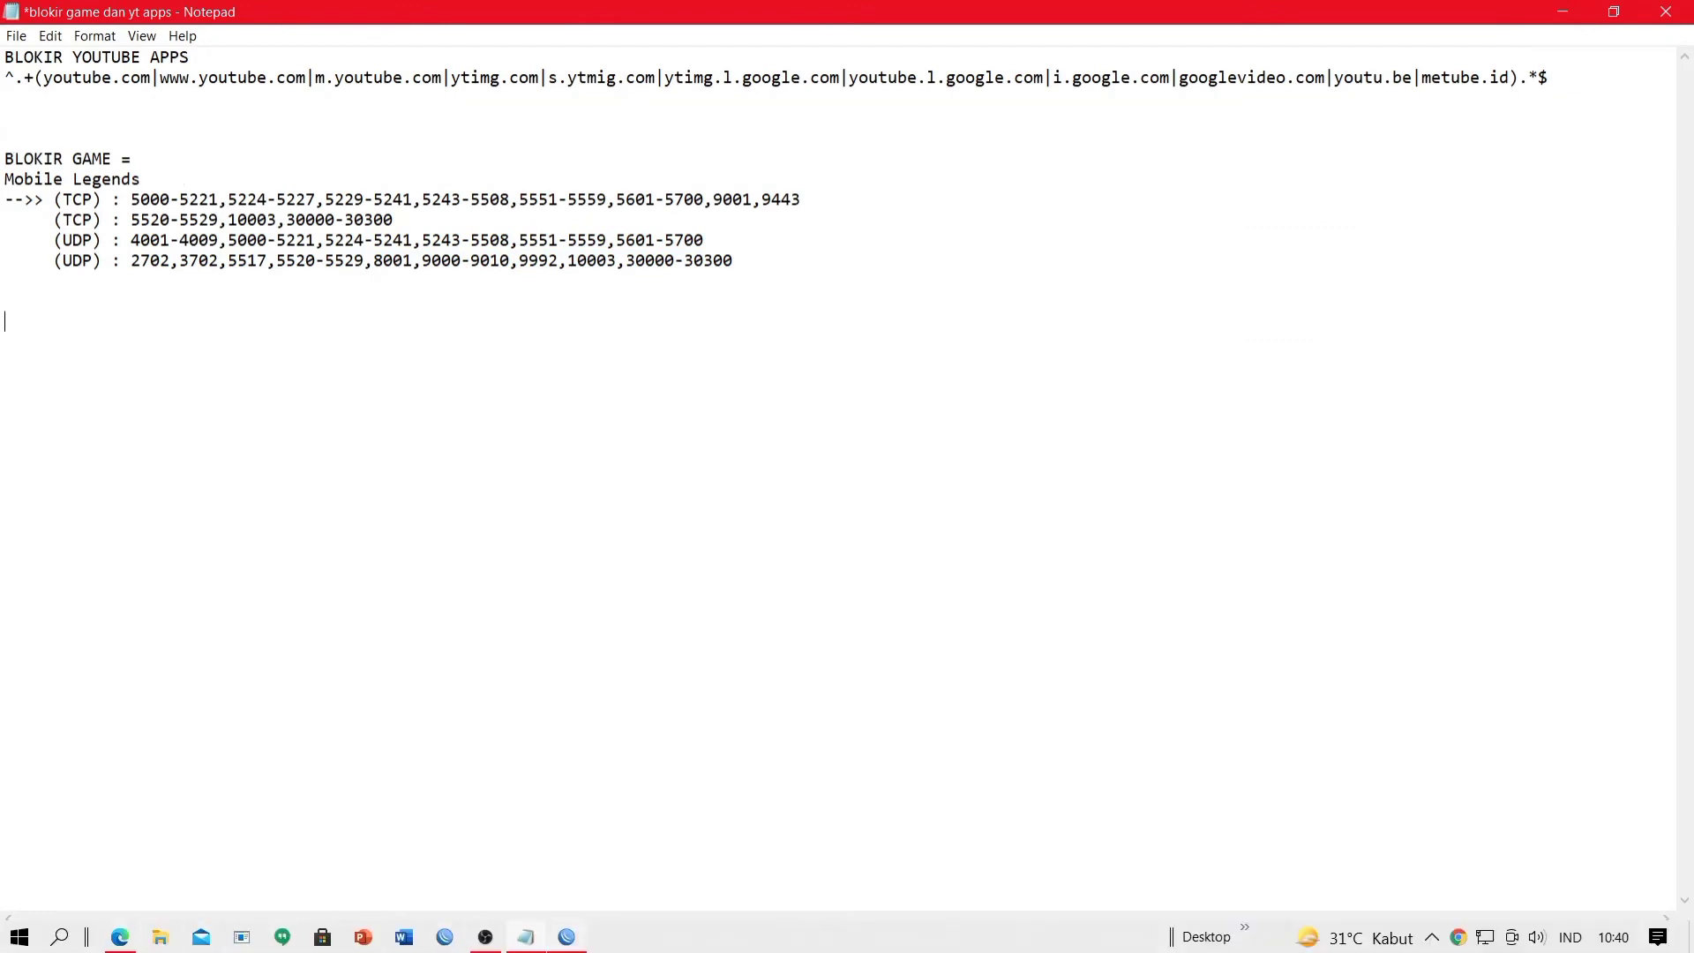
click(528, 832)
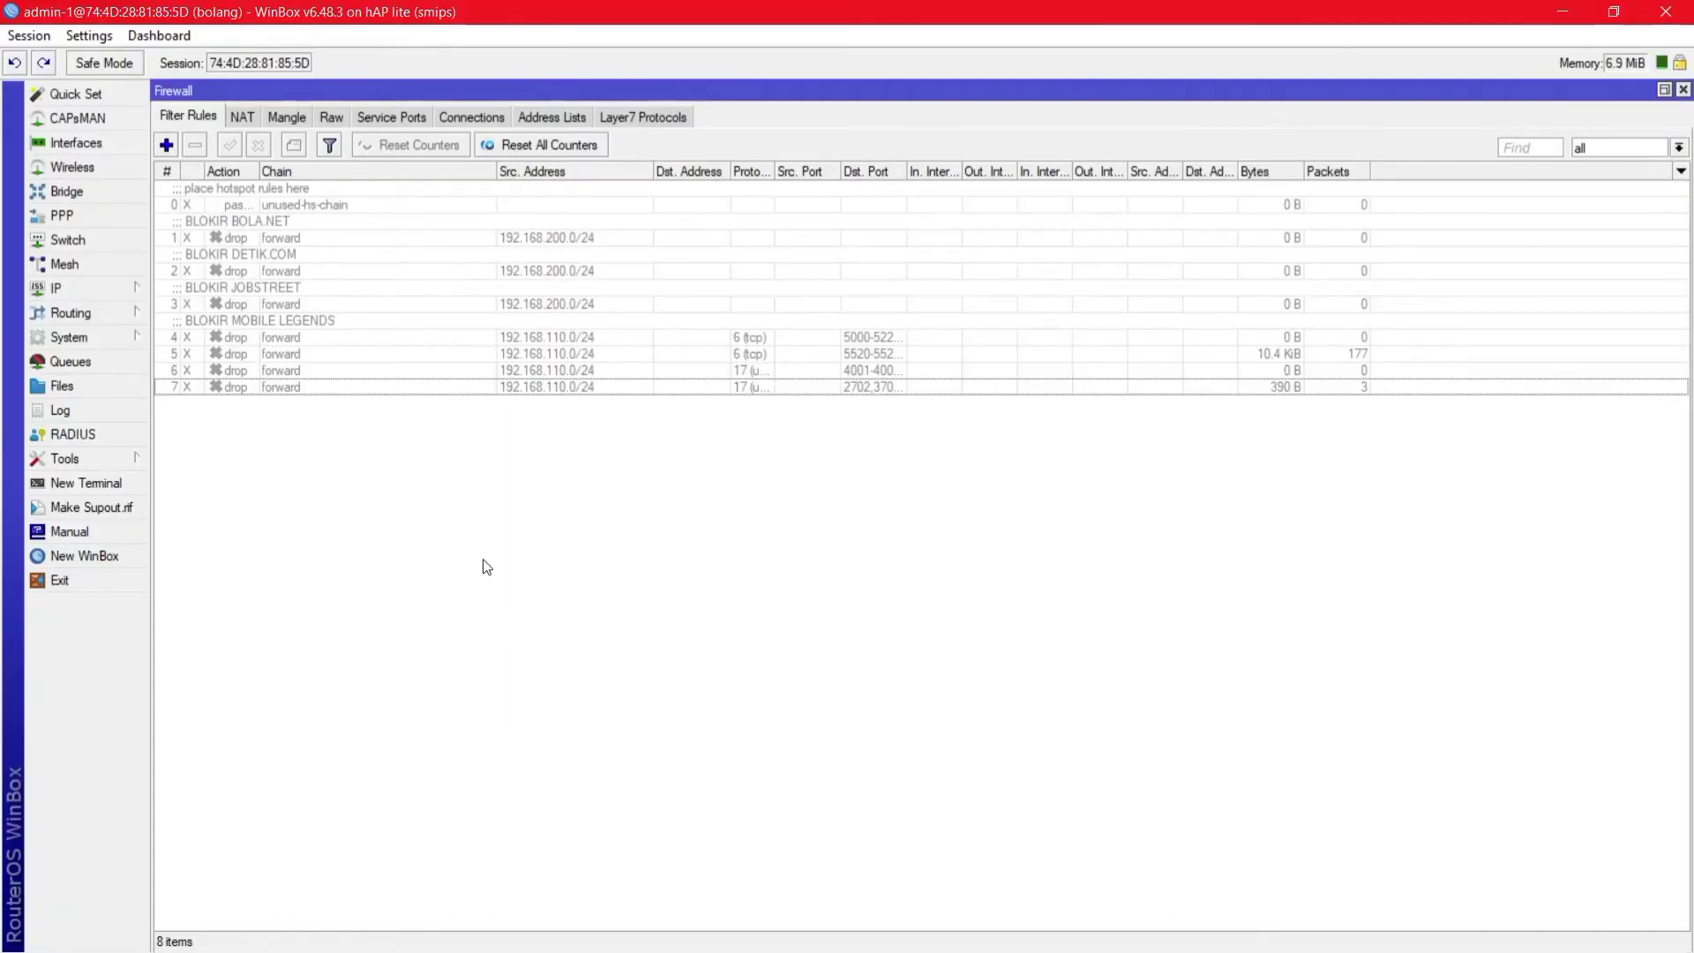
Step: Enable the four Mobile Legends drop rules, numbers 4 to 7, in the filter rules list
click(272, 333)
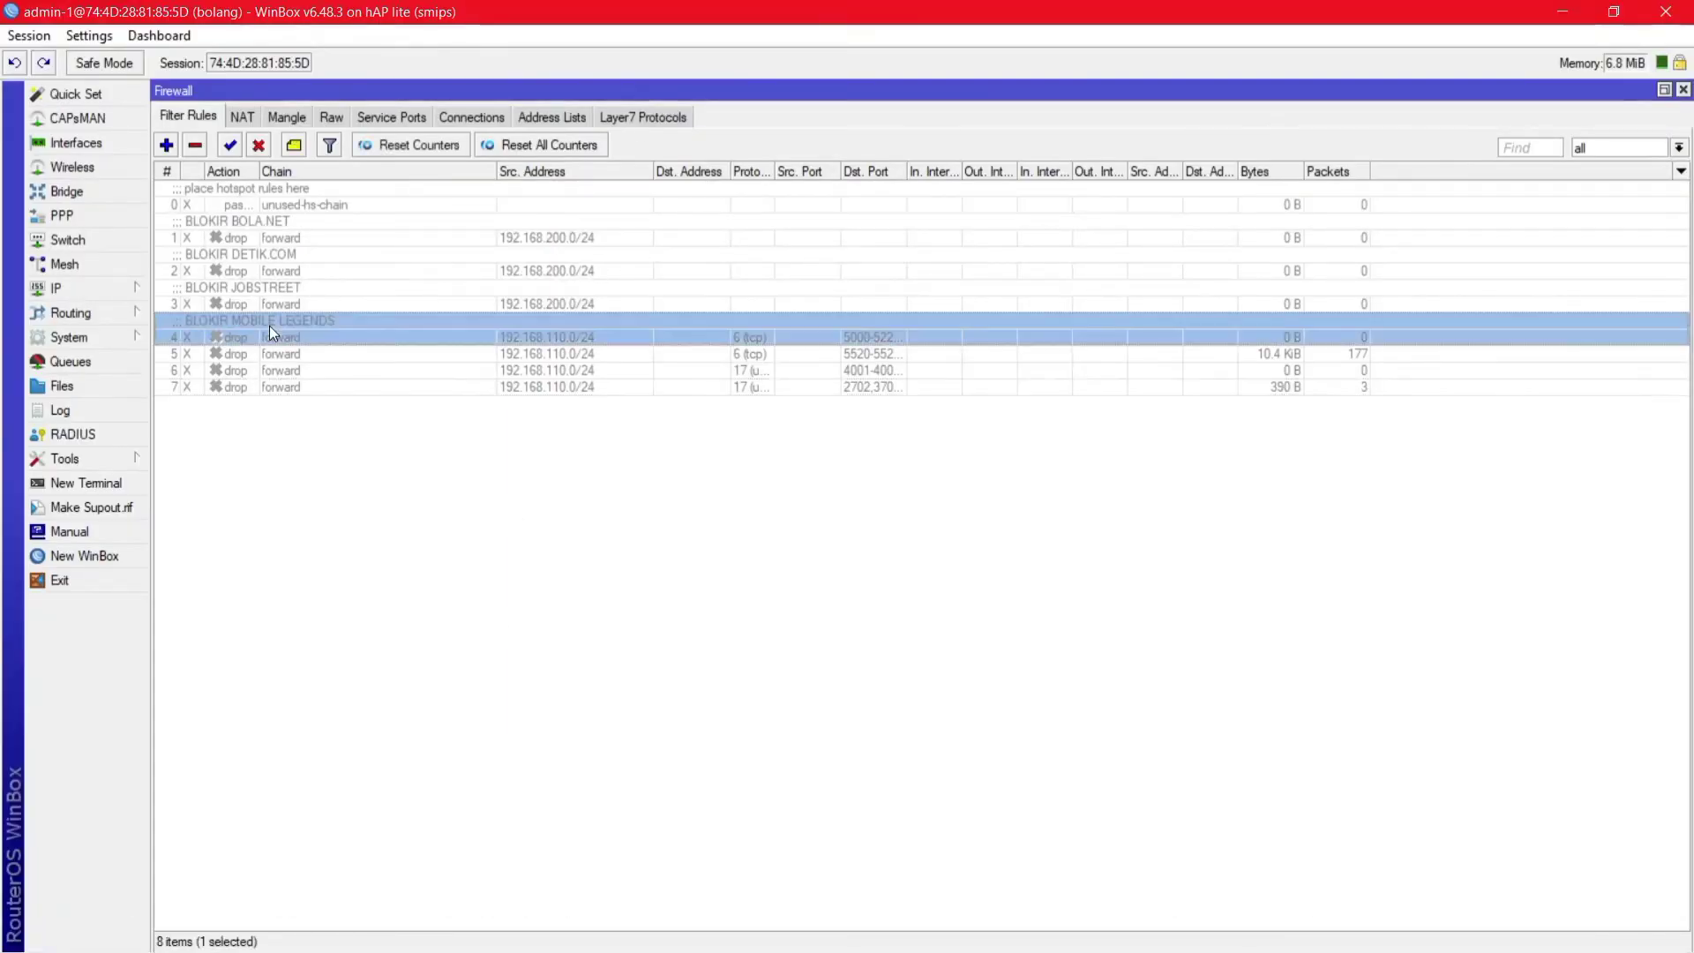
key(shift+Down)
key(shift+Down)
key(shift+Down)
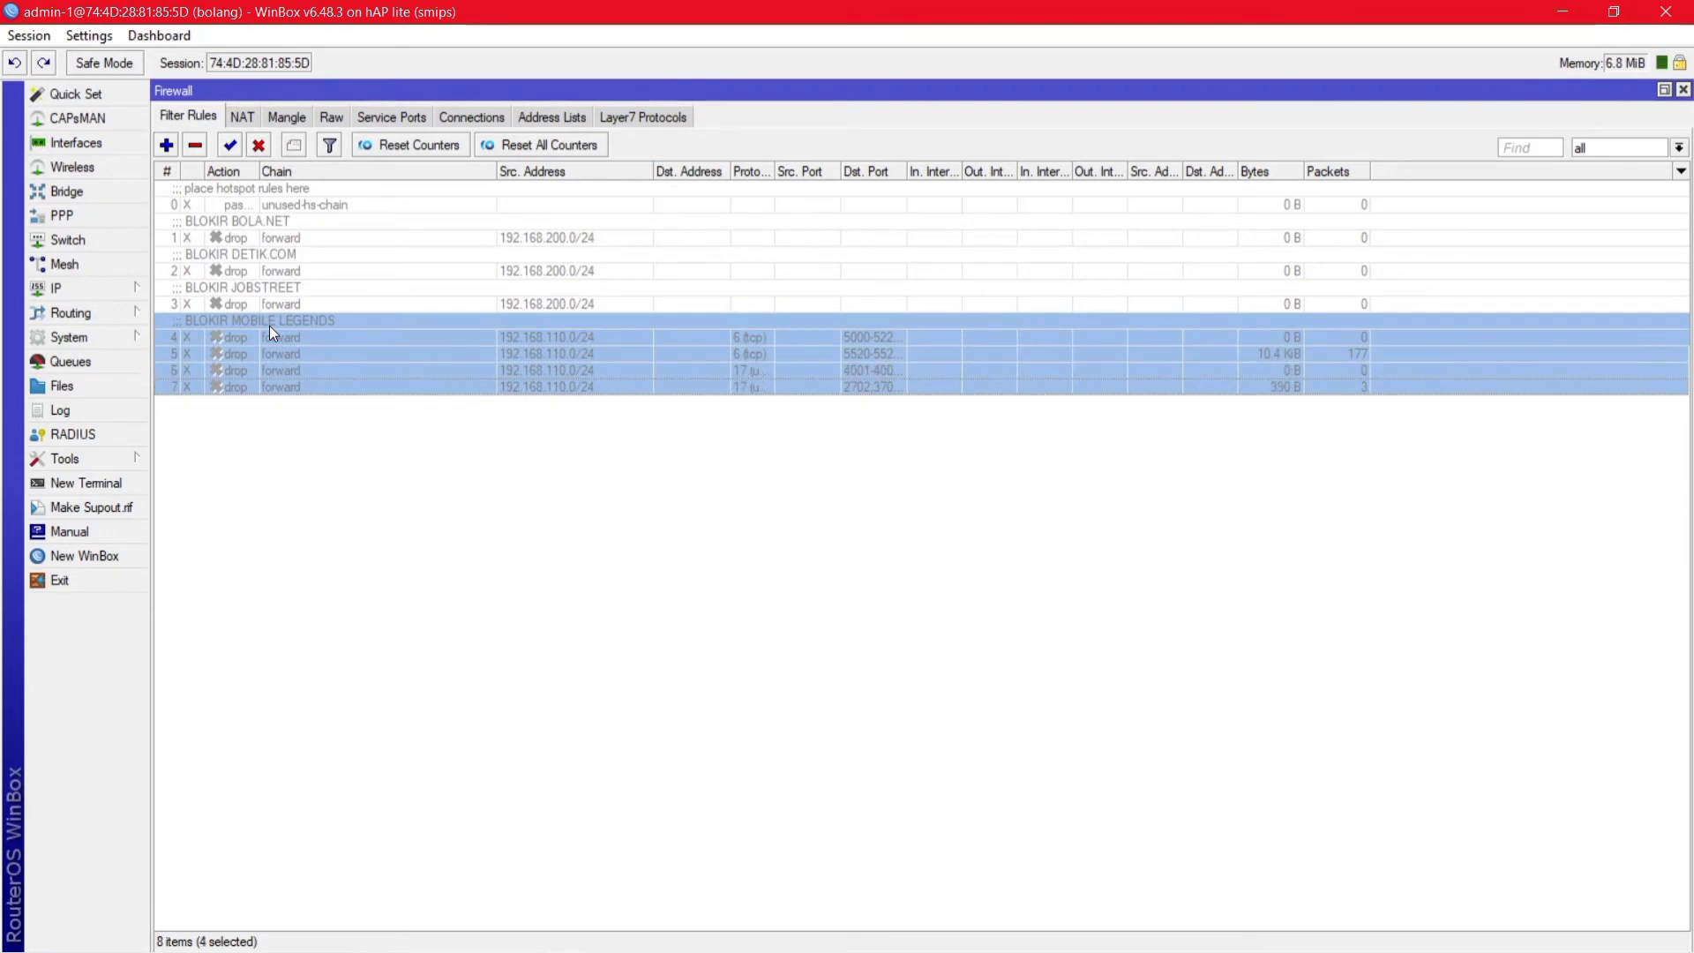
click(231, 149)
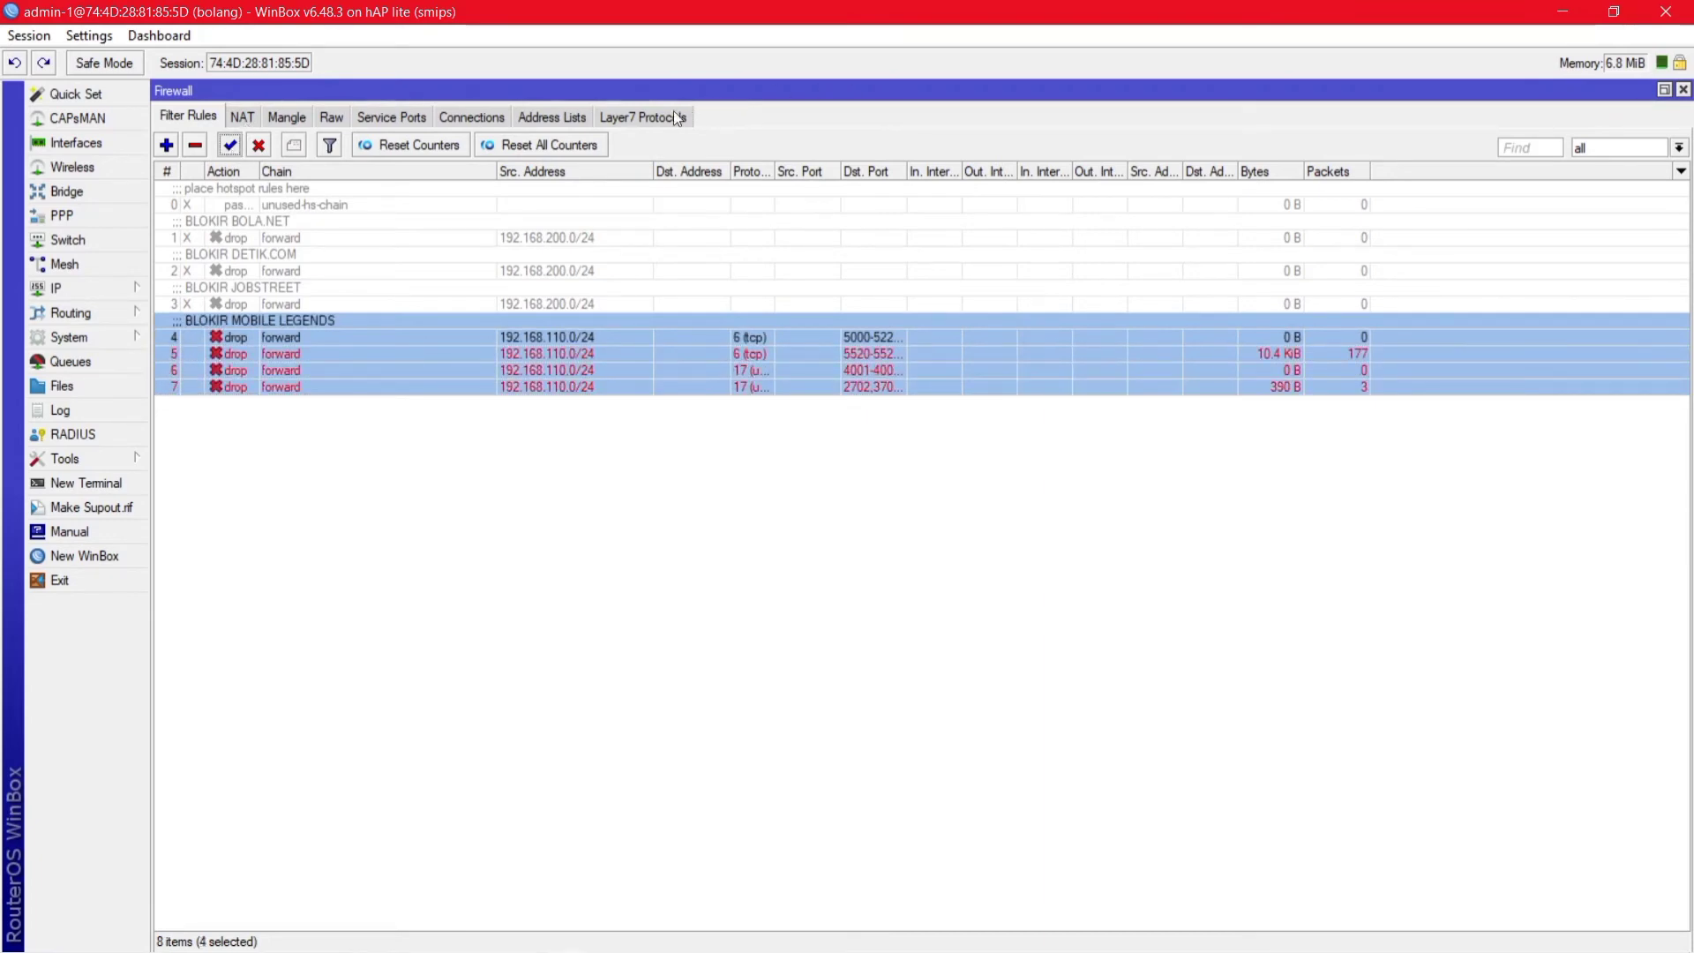
Step: Start a new firewall Layer7 protocol entry and name it YOUTUBE/APPS
click(648, 118)
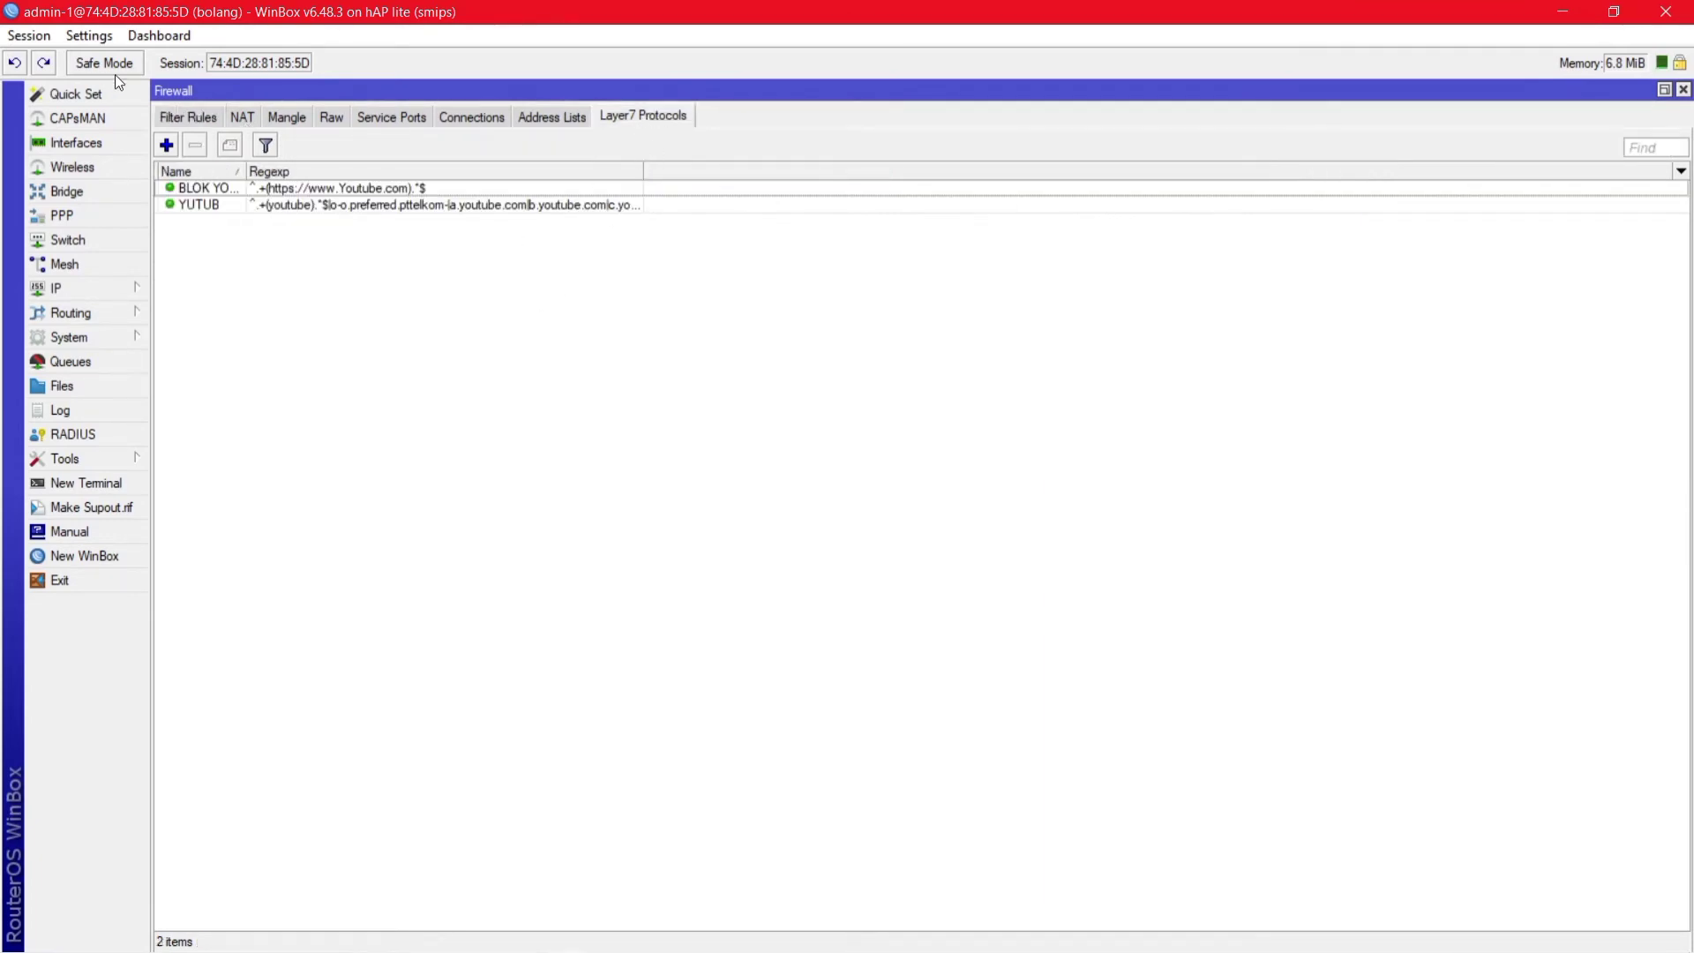
click(166, 146)
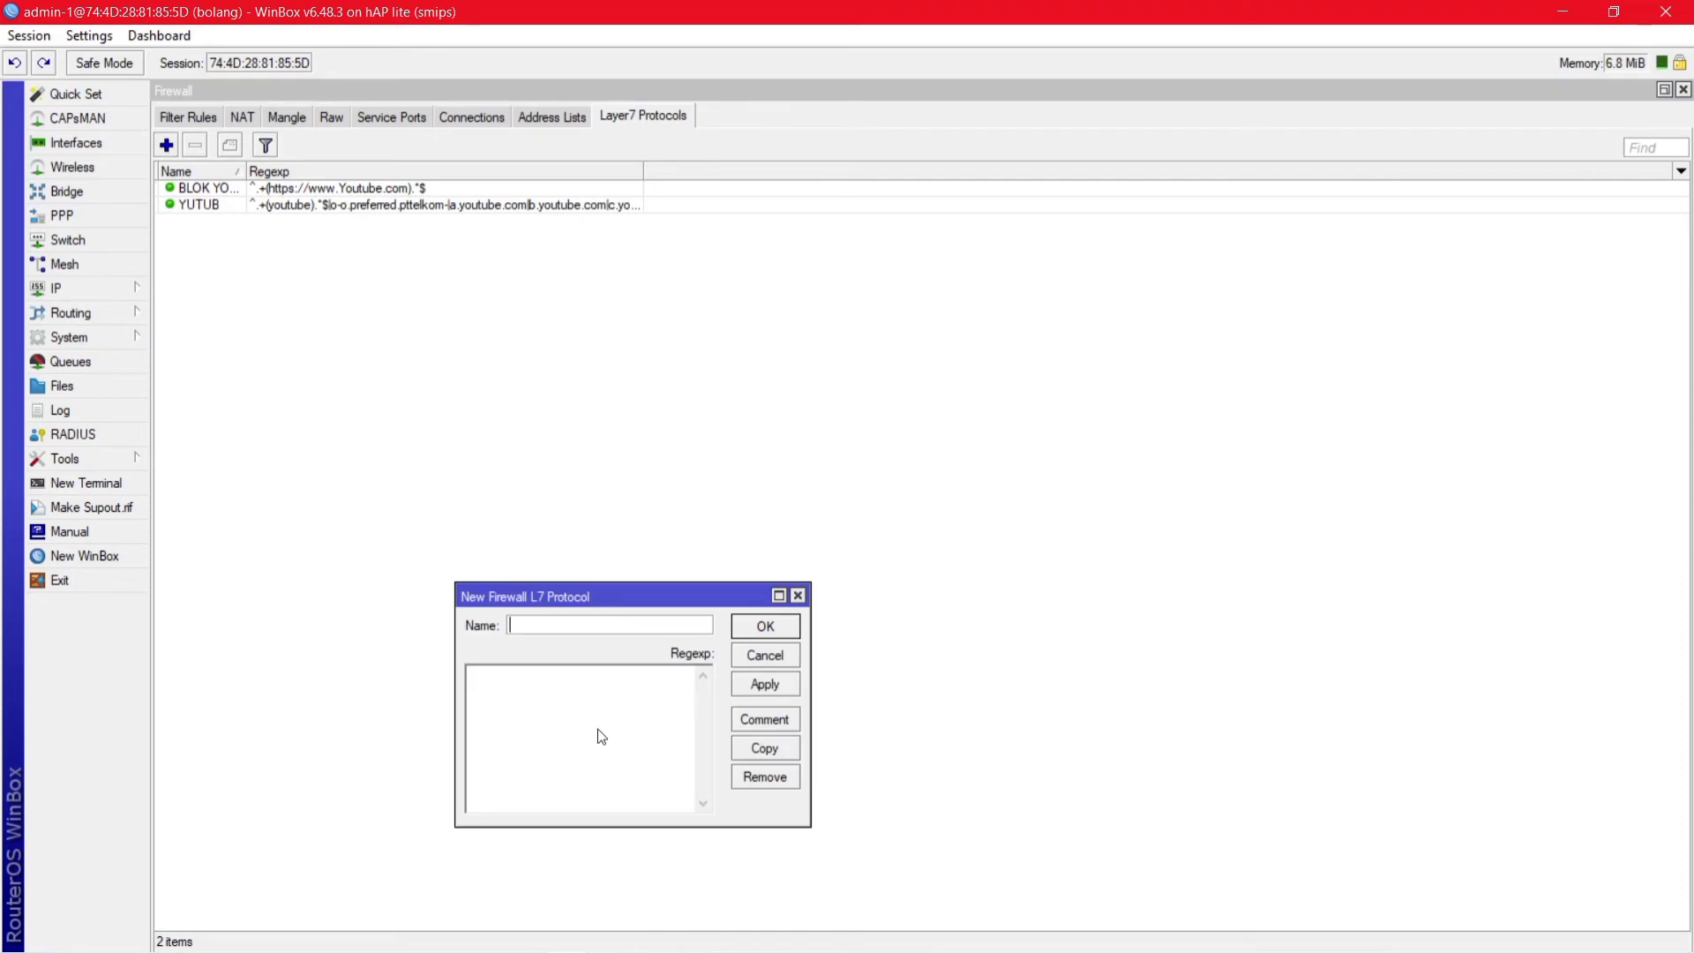
text(YOUTUBE/APPS)
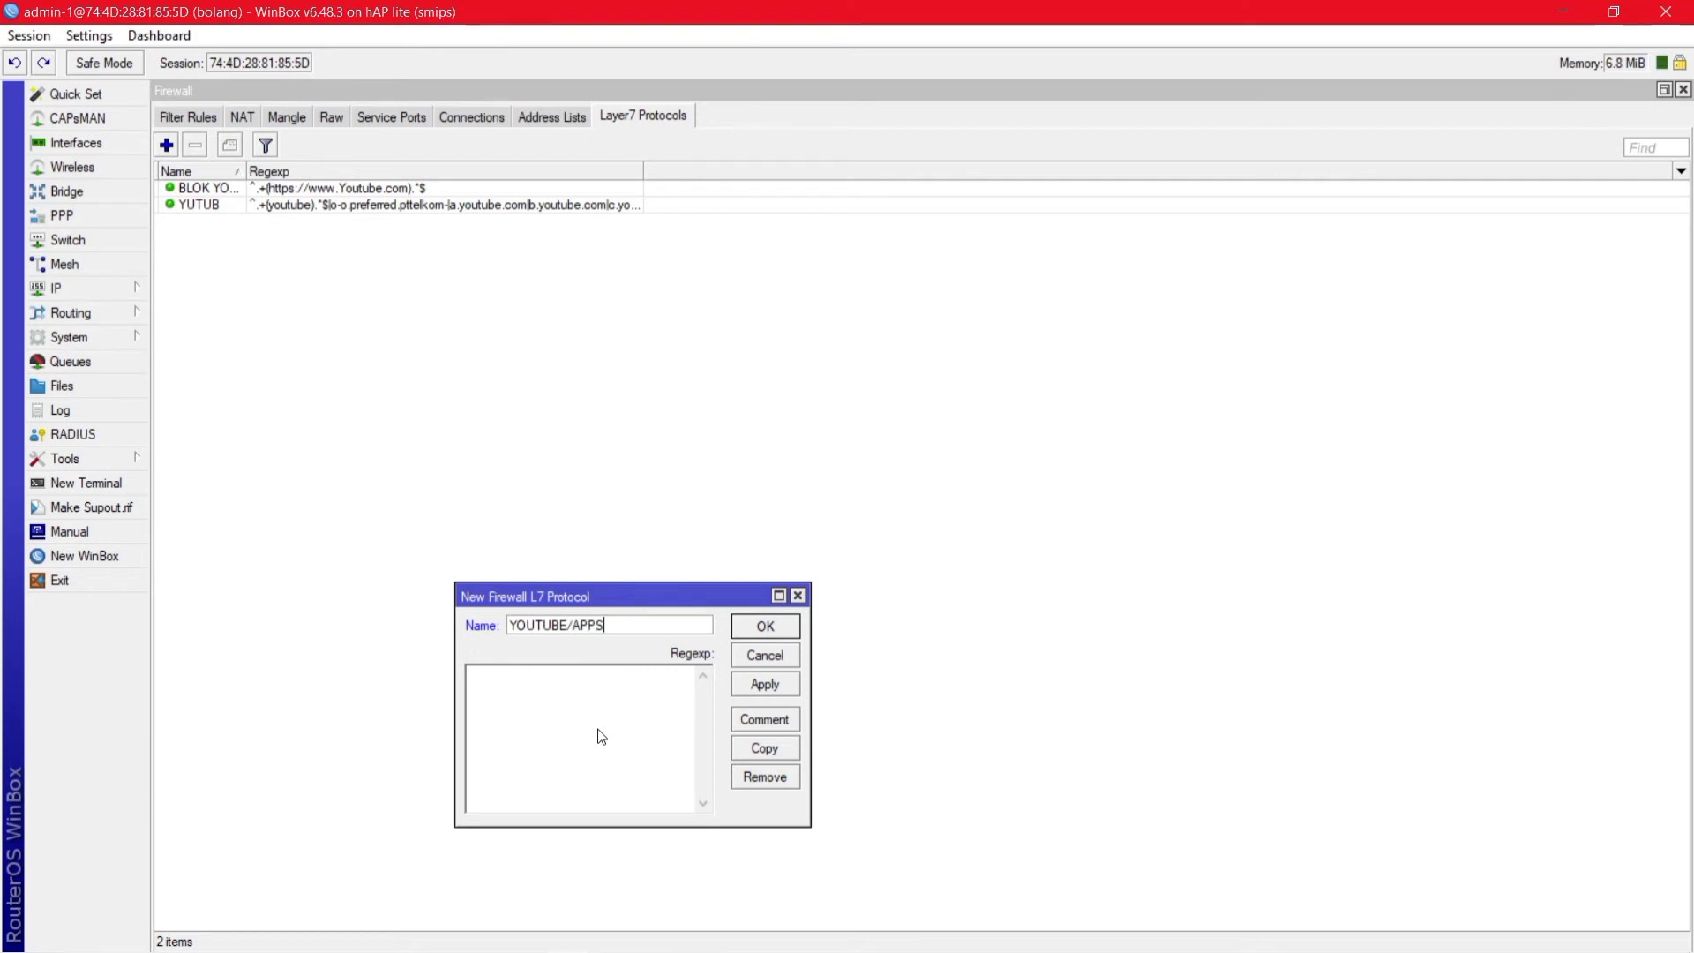
click(601, 735)
Step: Switch to the Notepad file "blokir game dan yt apps" and copy the whole regexp line under BLOKIR YOUTUBE APPS
mouse_move(665, 892)
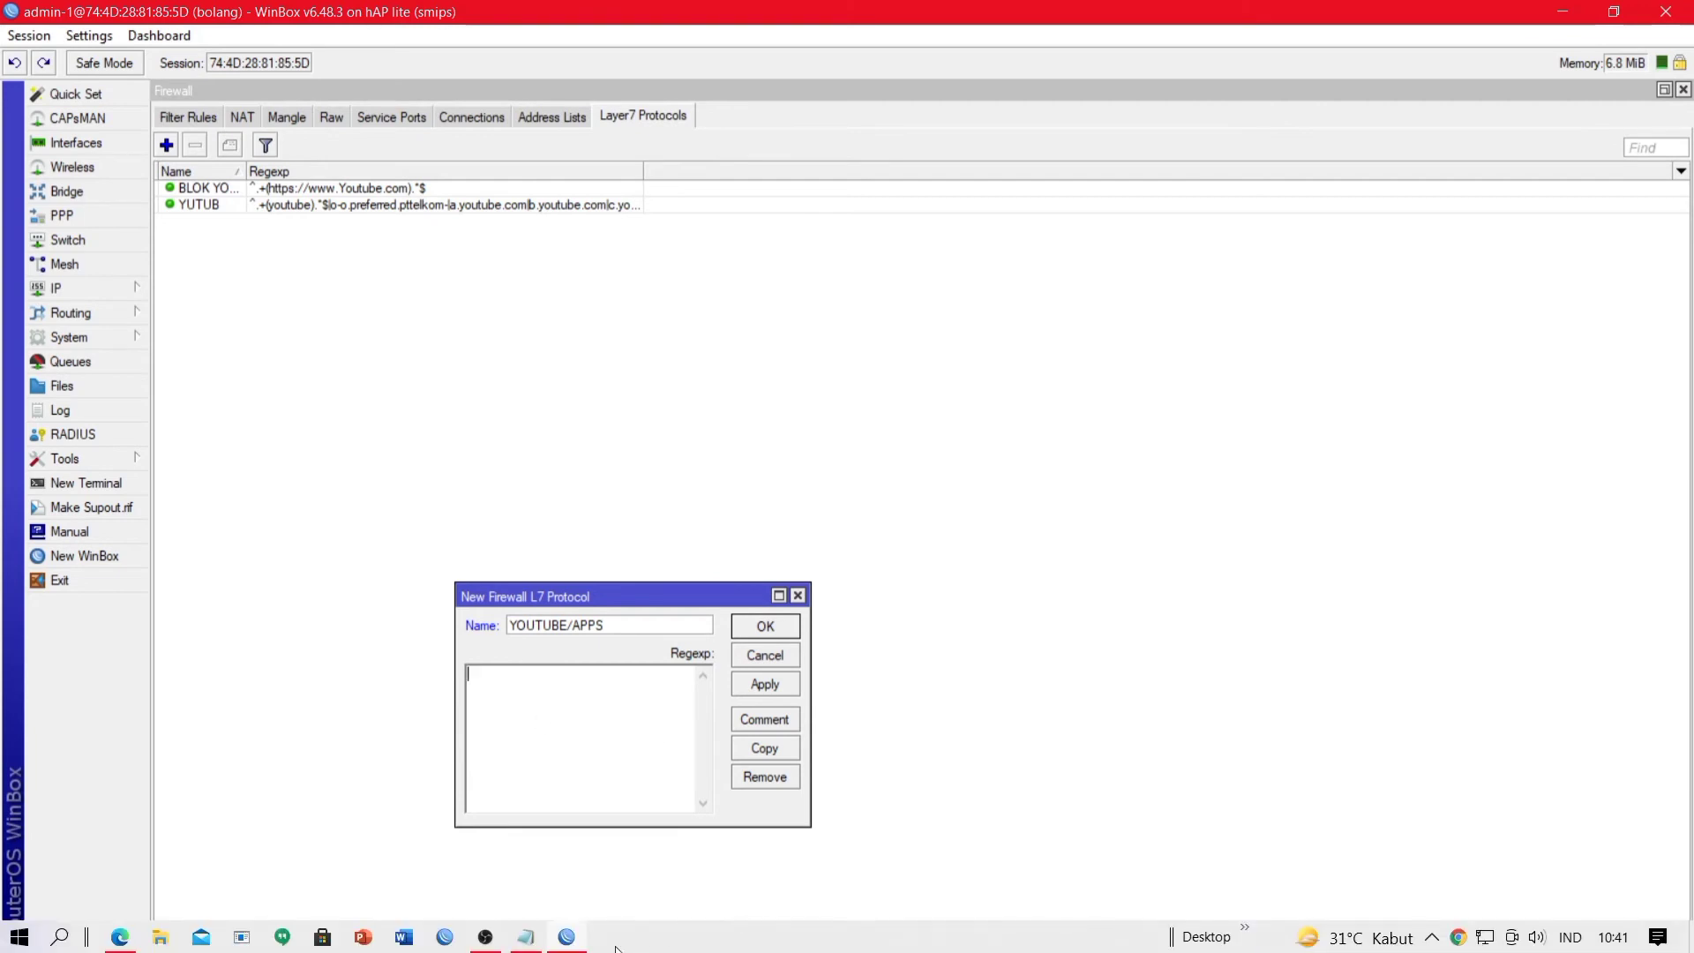
mouse_move(528, 937)
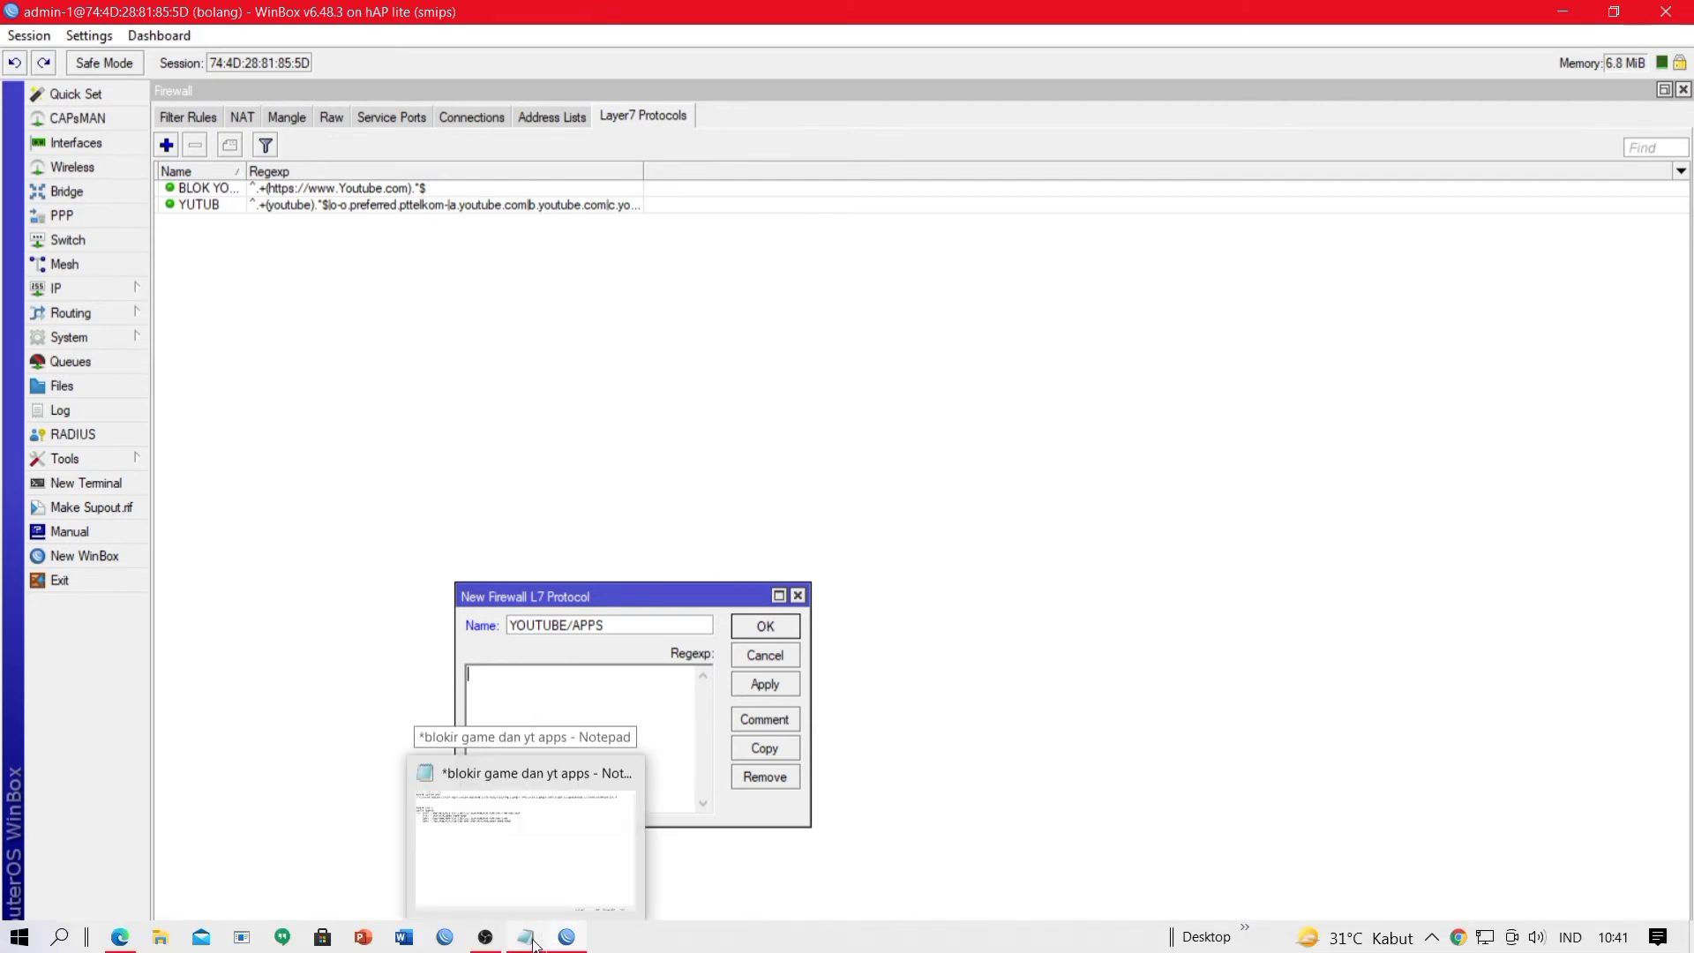
click(528, 833)
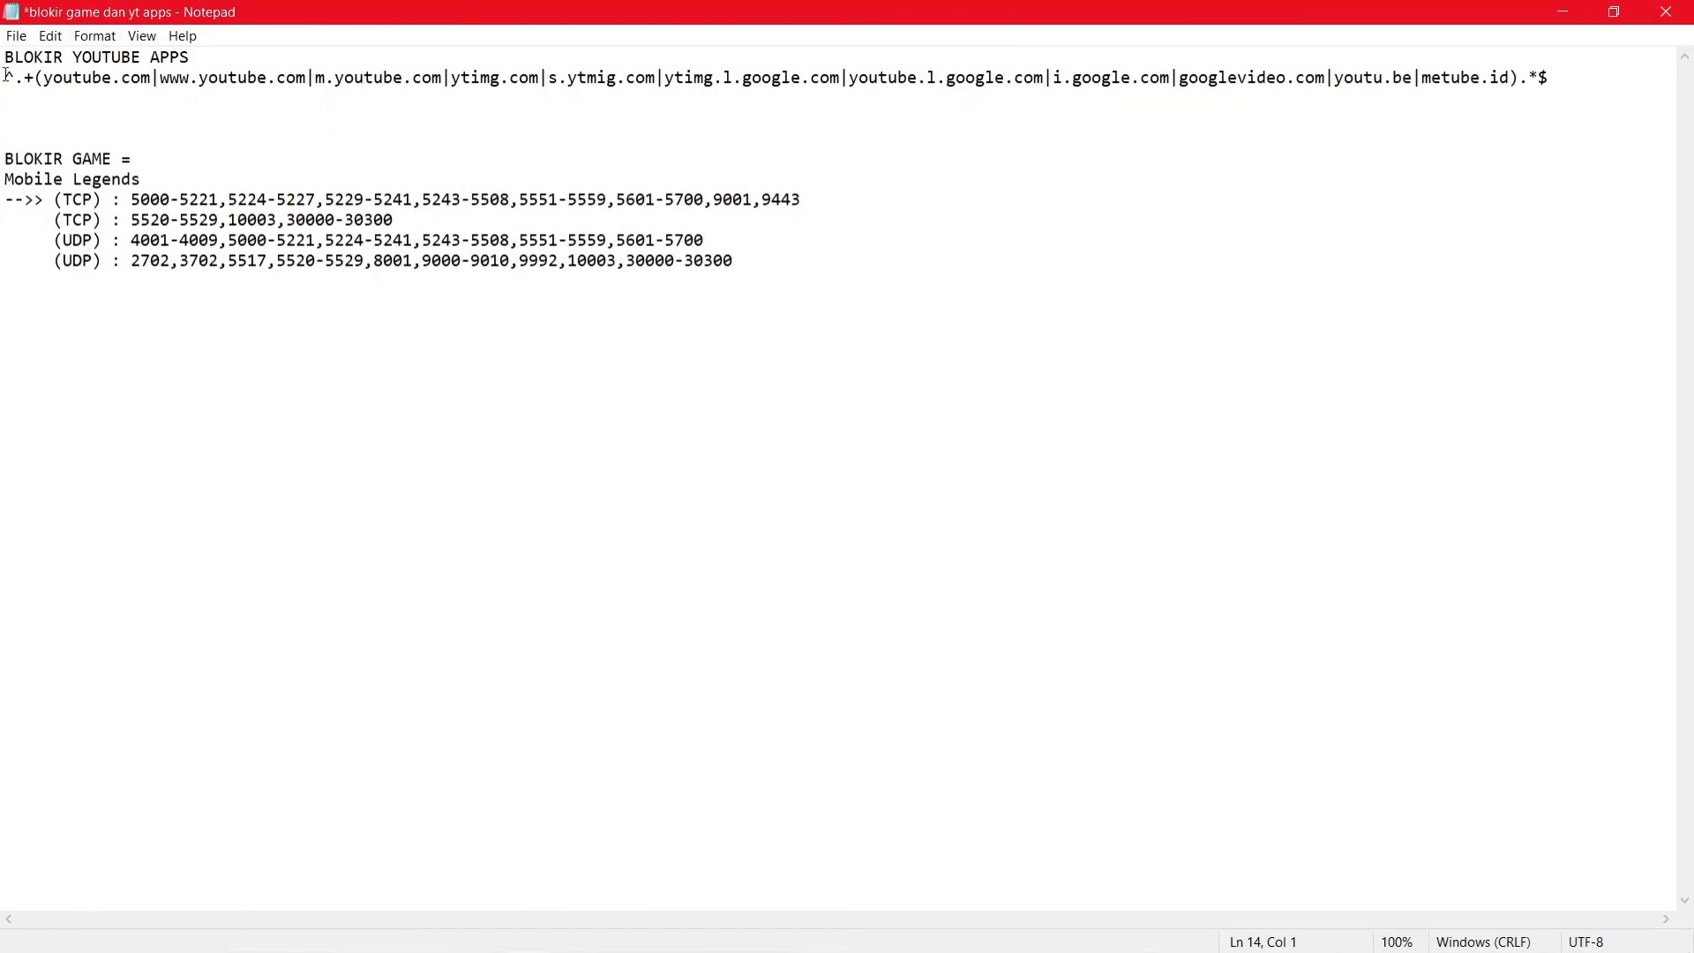
drag(3, 78, 456, 89)
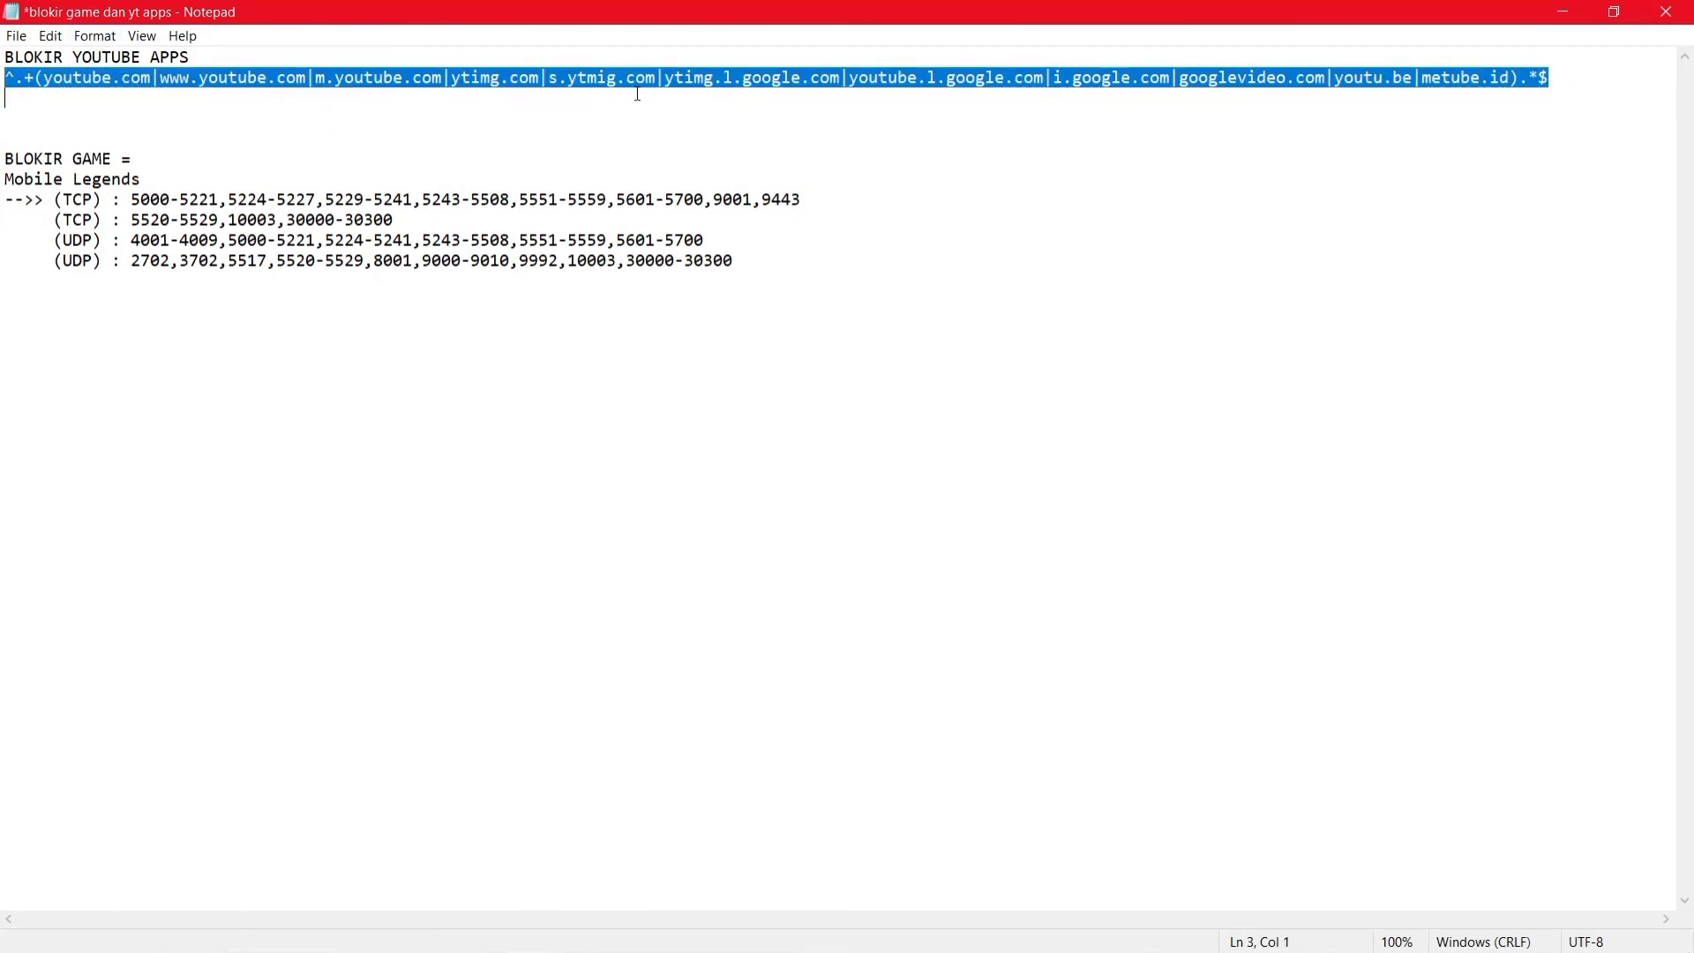
drag(638, 95, 1557, 79)
right_click(1556, 78)
click(1549, 140)
click(1588, 78)
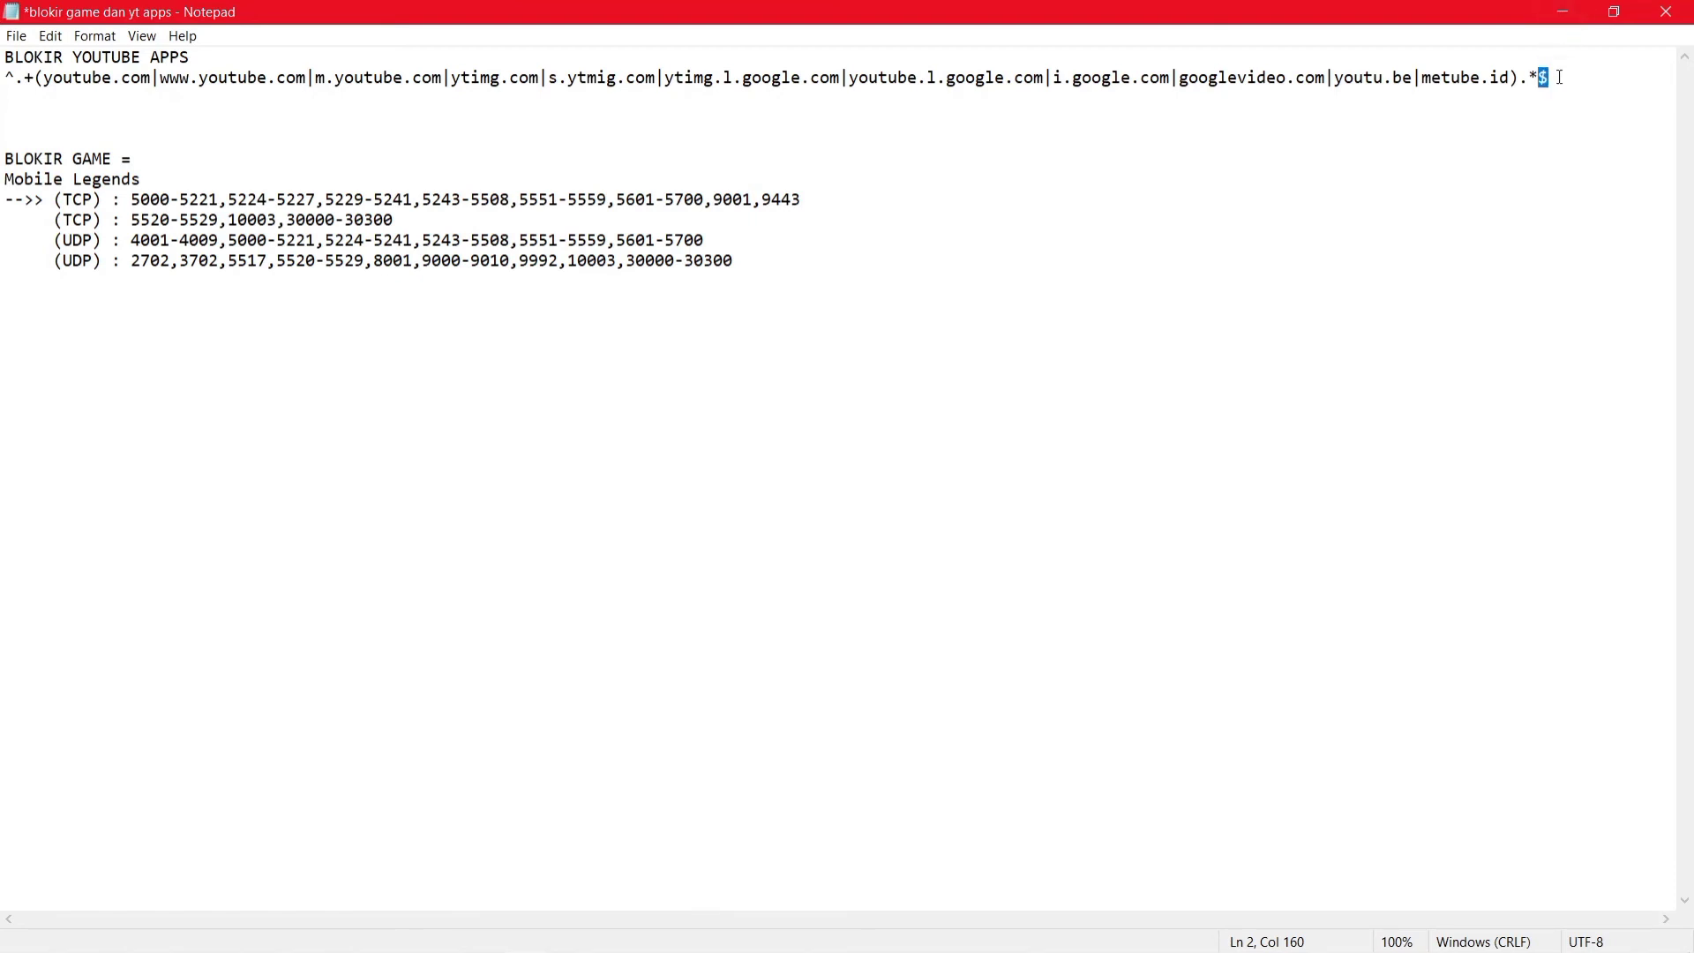
Step: Return to WinBox, paste the copied YouTube expression as the YOUTUBE/APPS protocol's regexp, and save the entry
click(1575, 10)
click(617, 692)
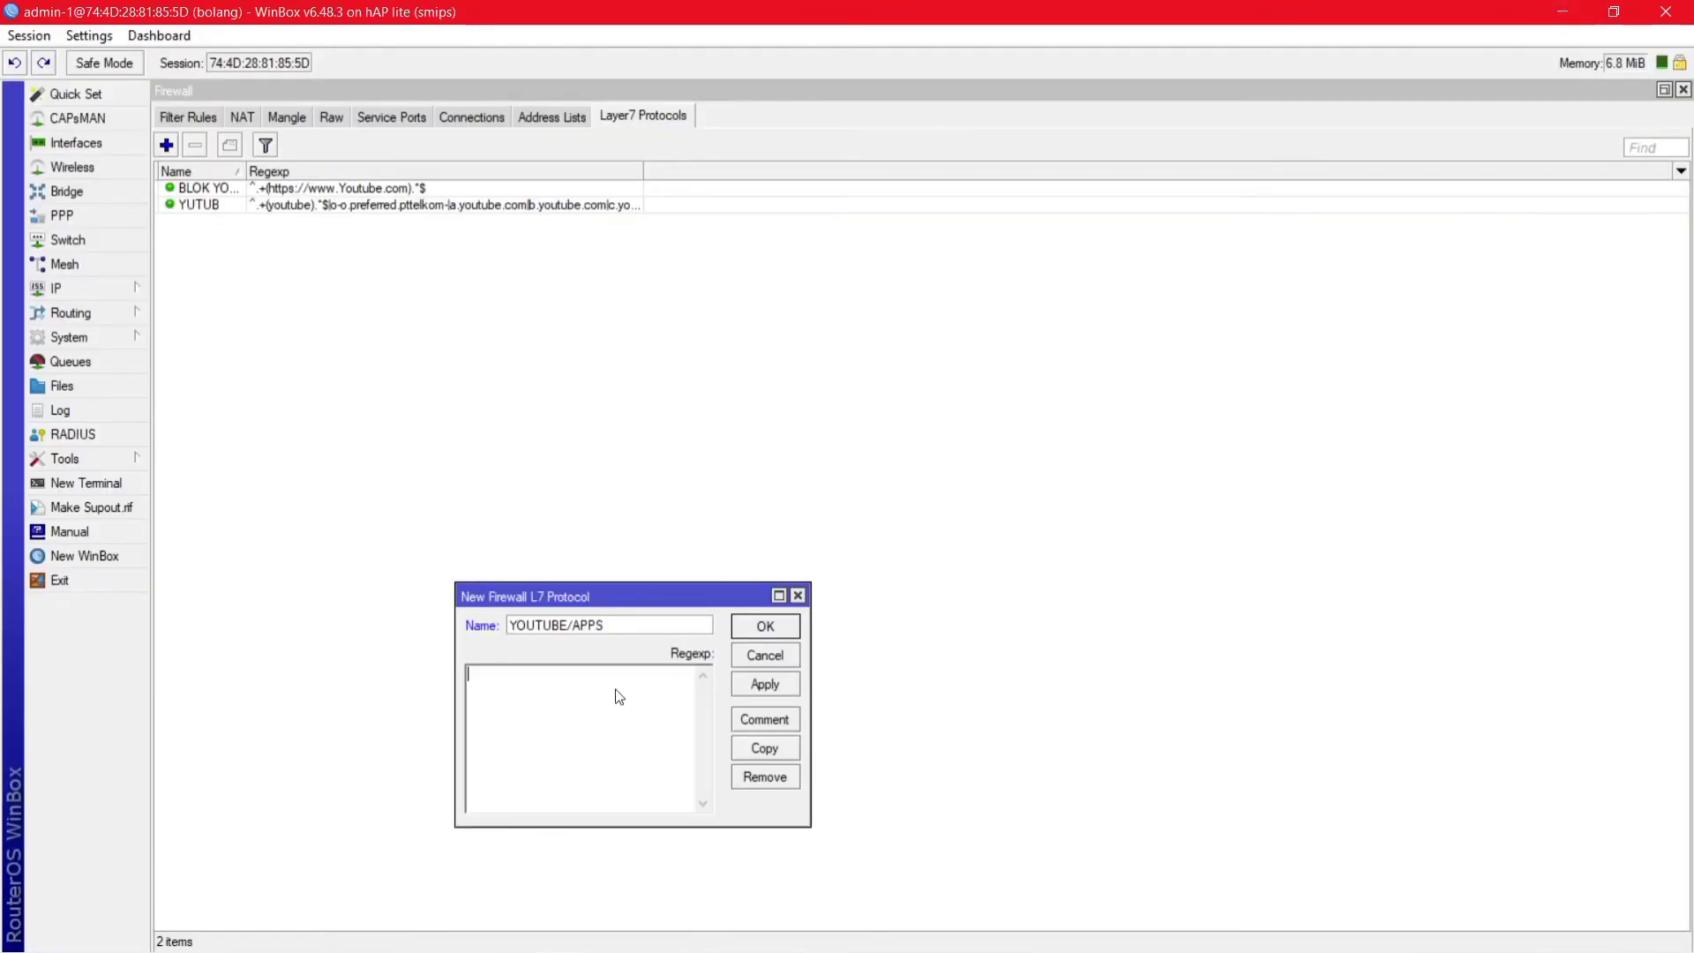
right_click(617, 693)
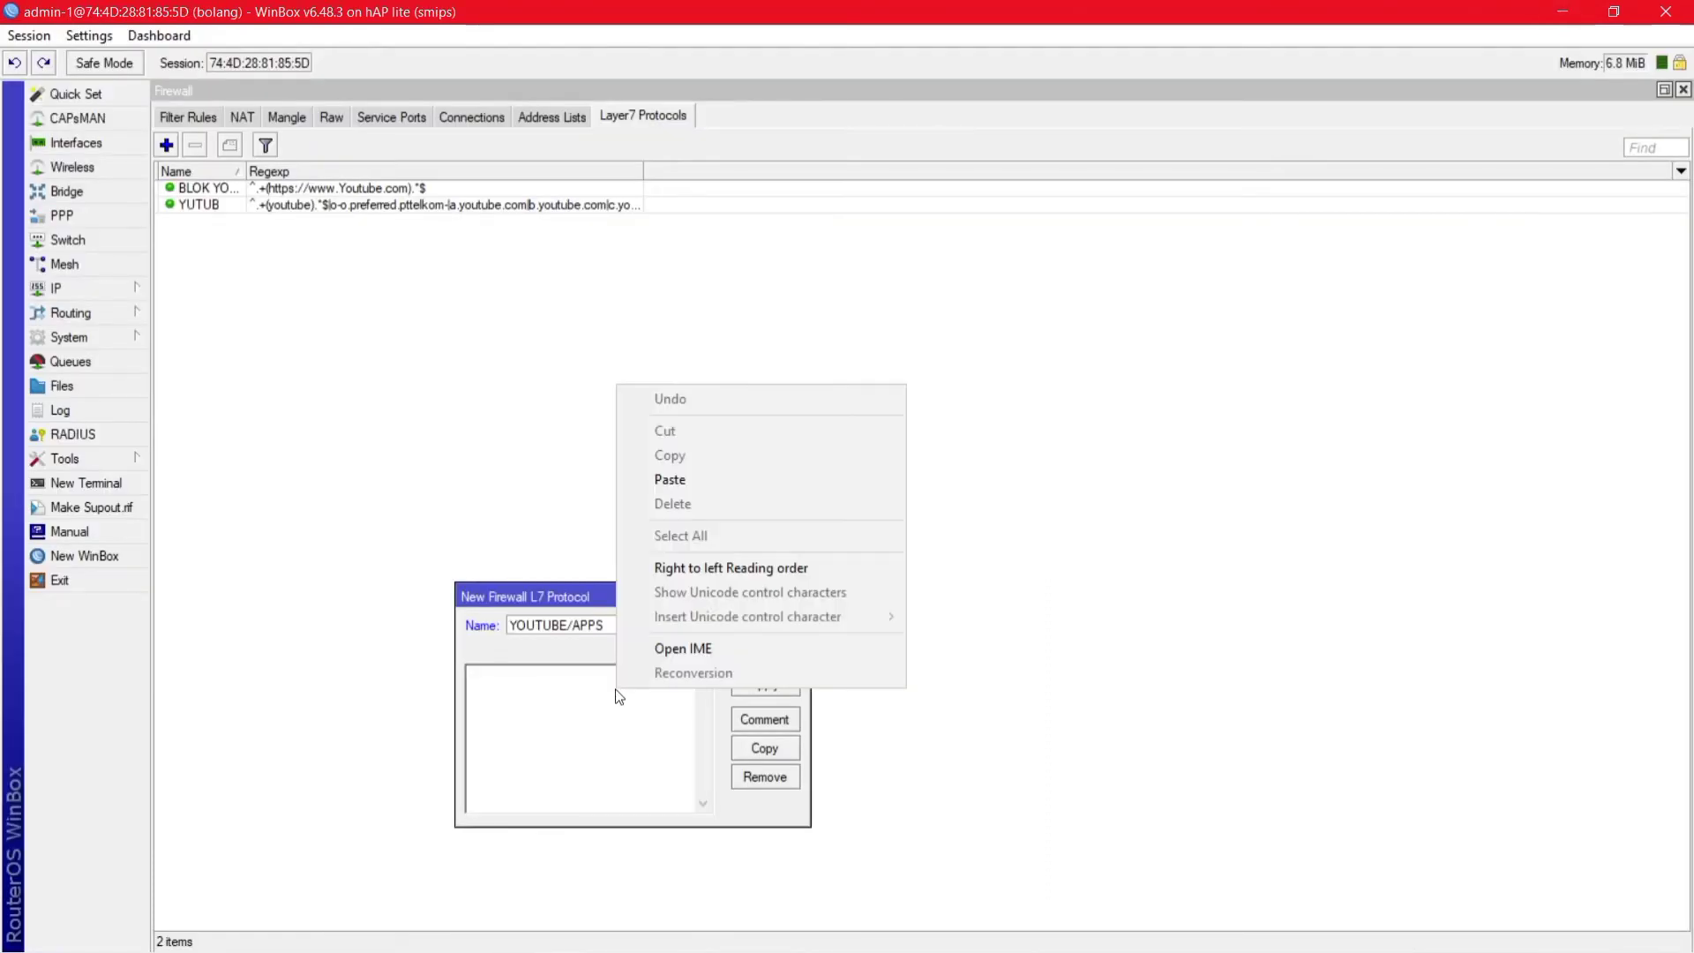
click(684, 481)
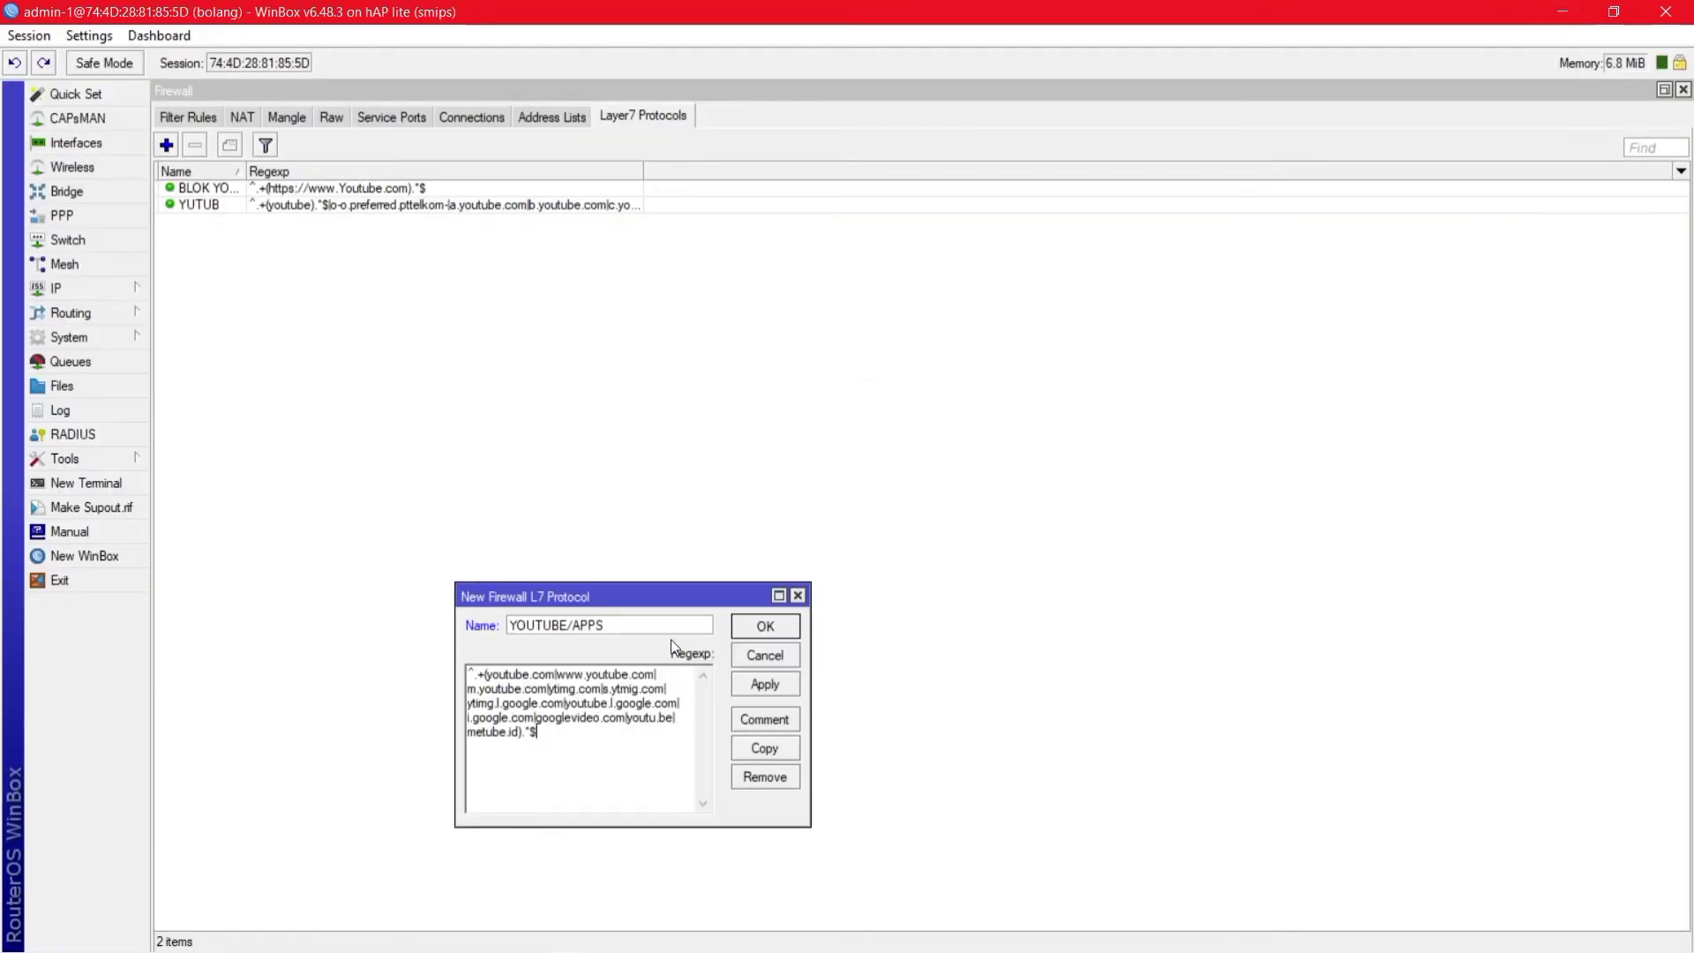
click(766, 685)
click(775, 627)
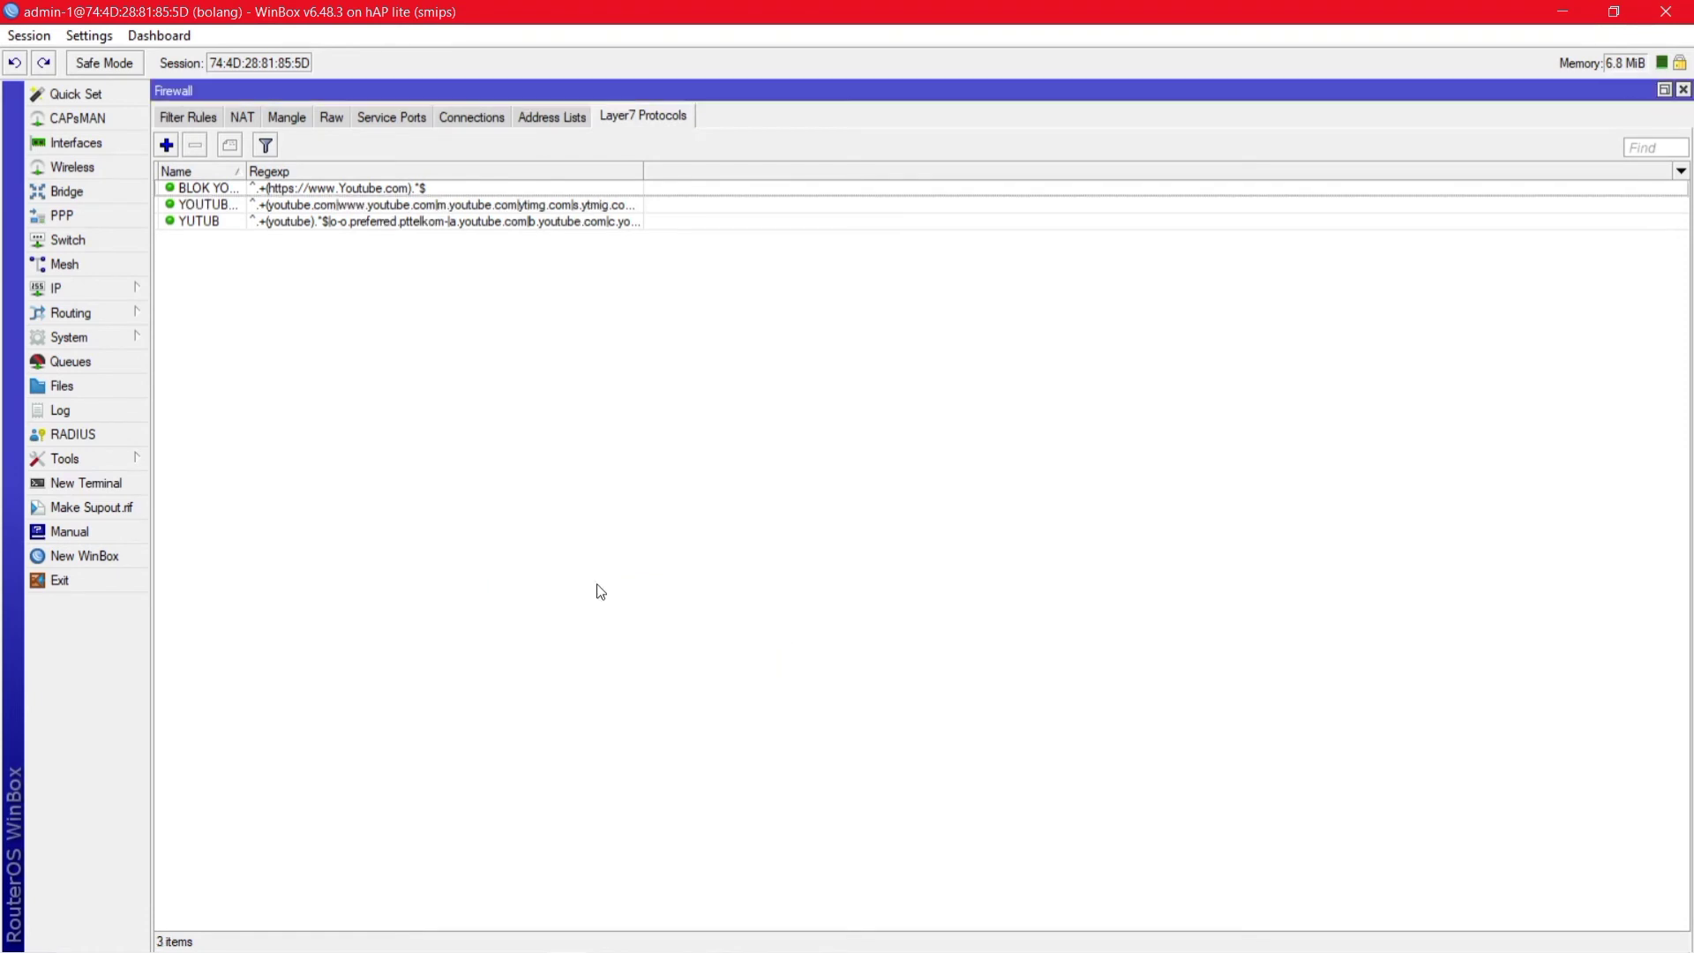
Step: Start a new filter rule on the forward chain with source address 192.168.110.0/24
click(185, 115)
click(164, 145)
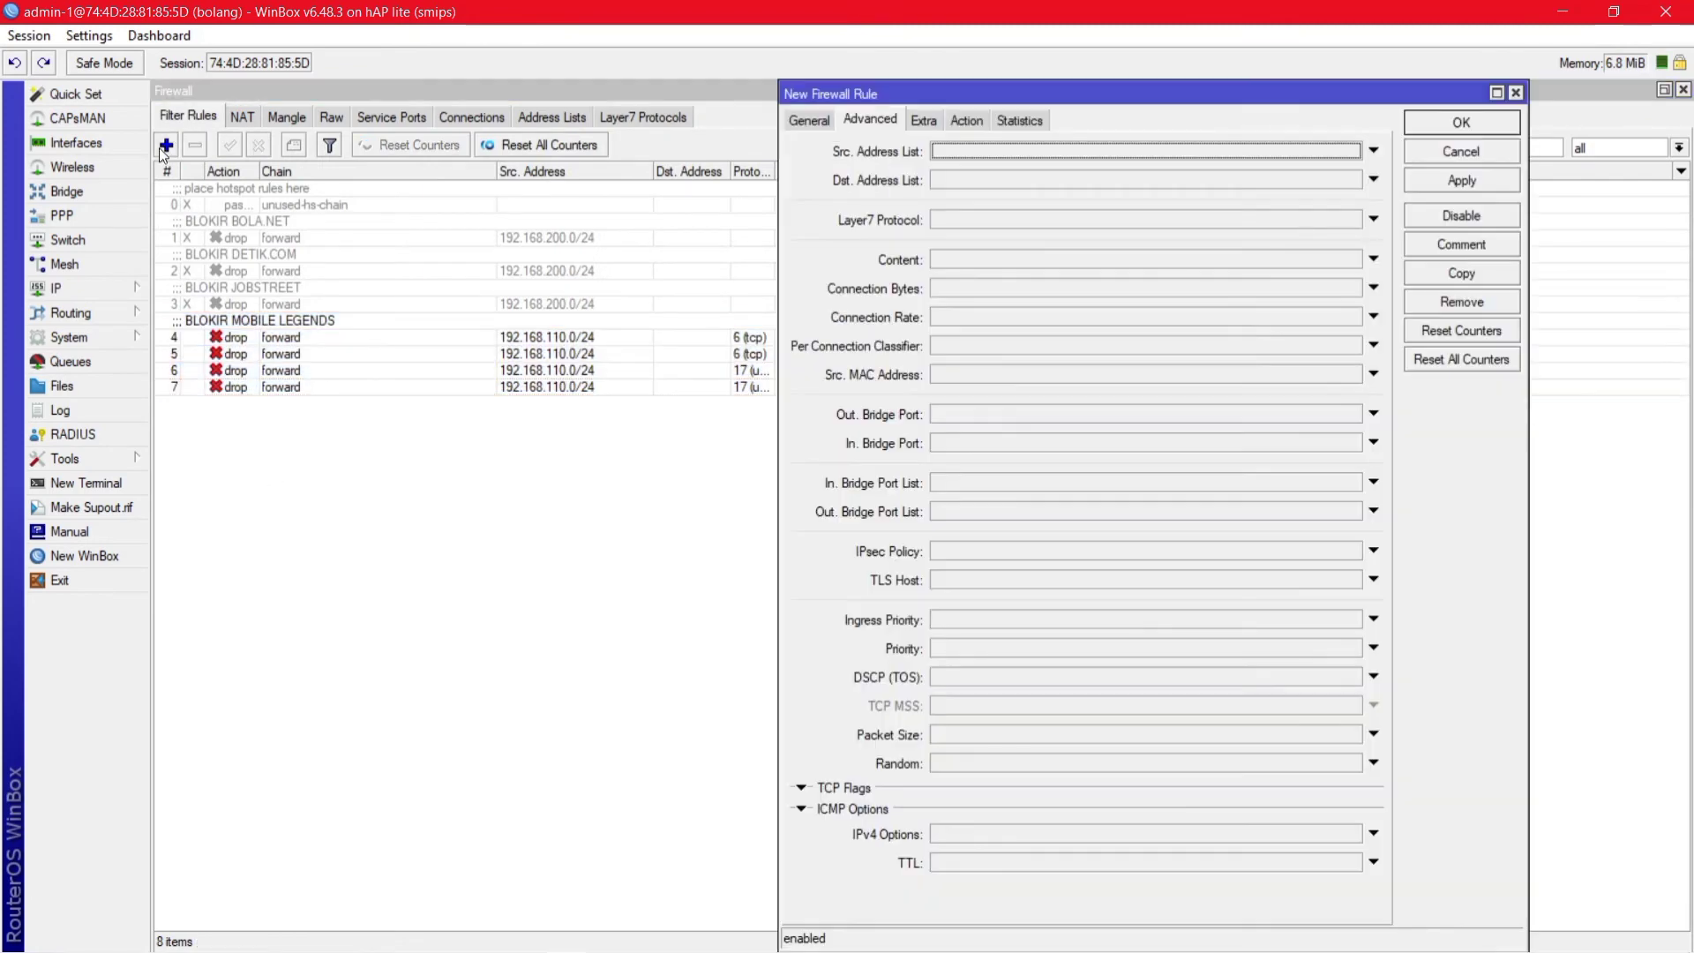
click(820, 120)
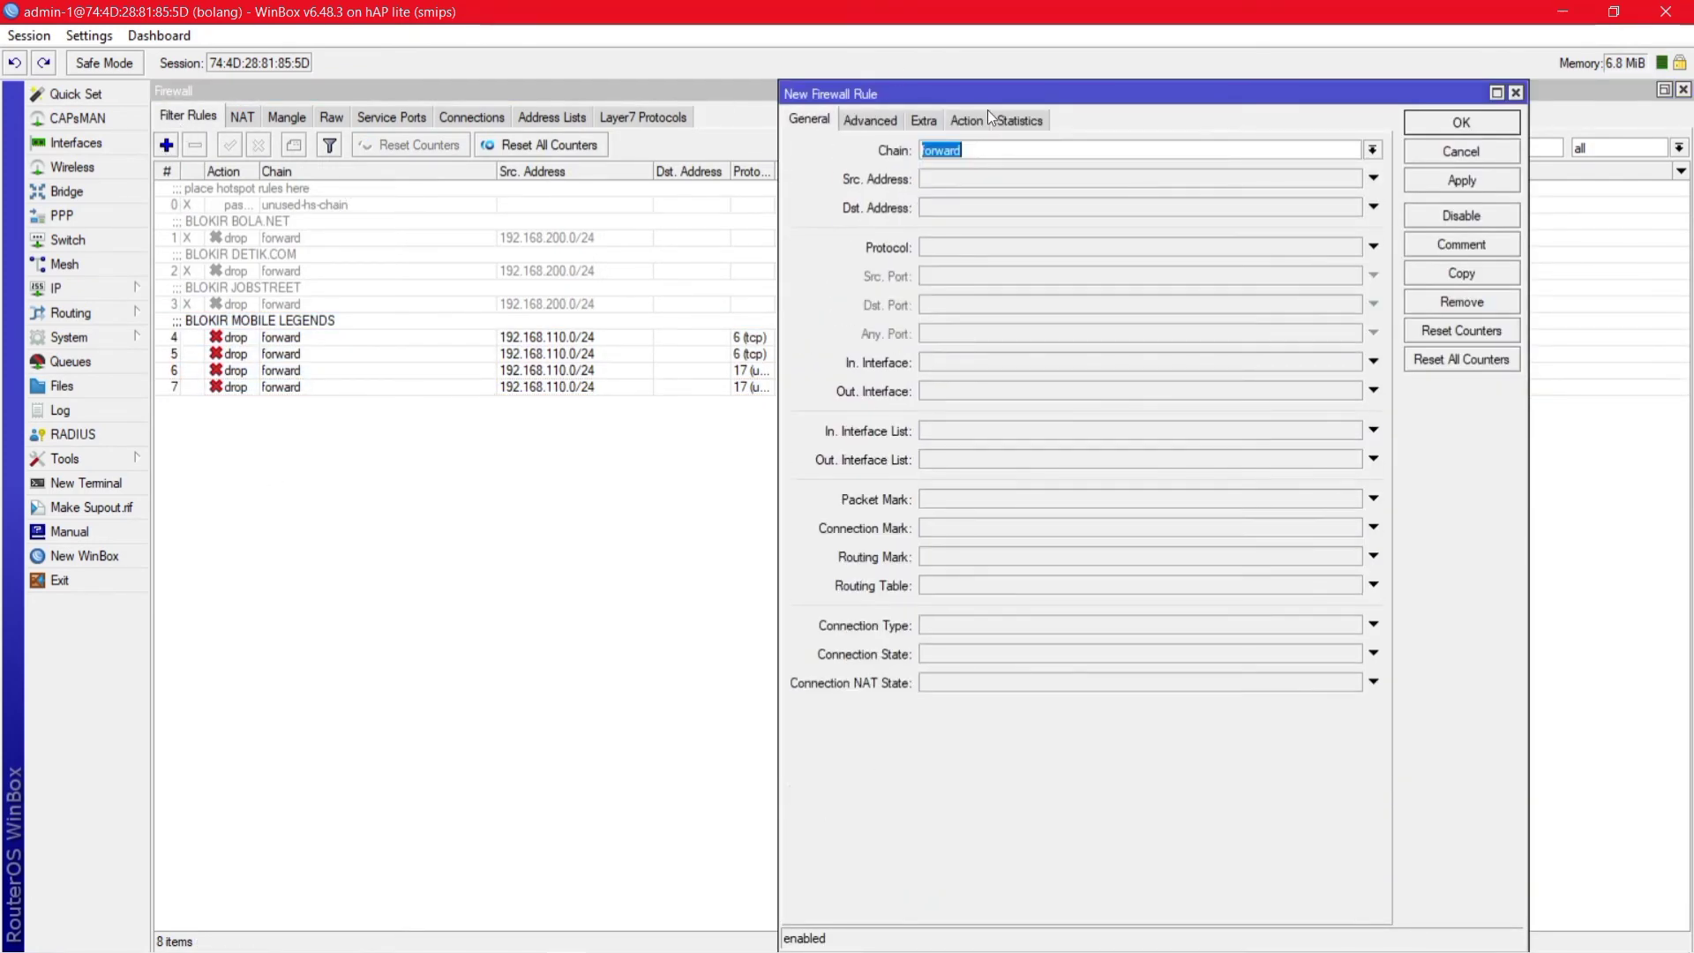
click(1012, 171)
text(19)
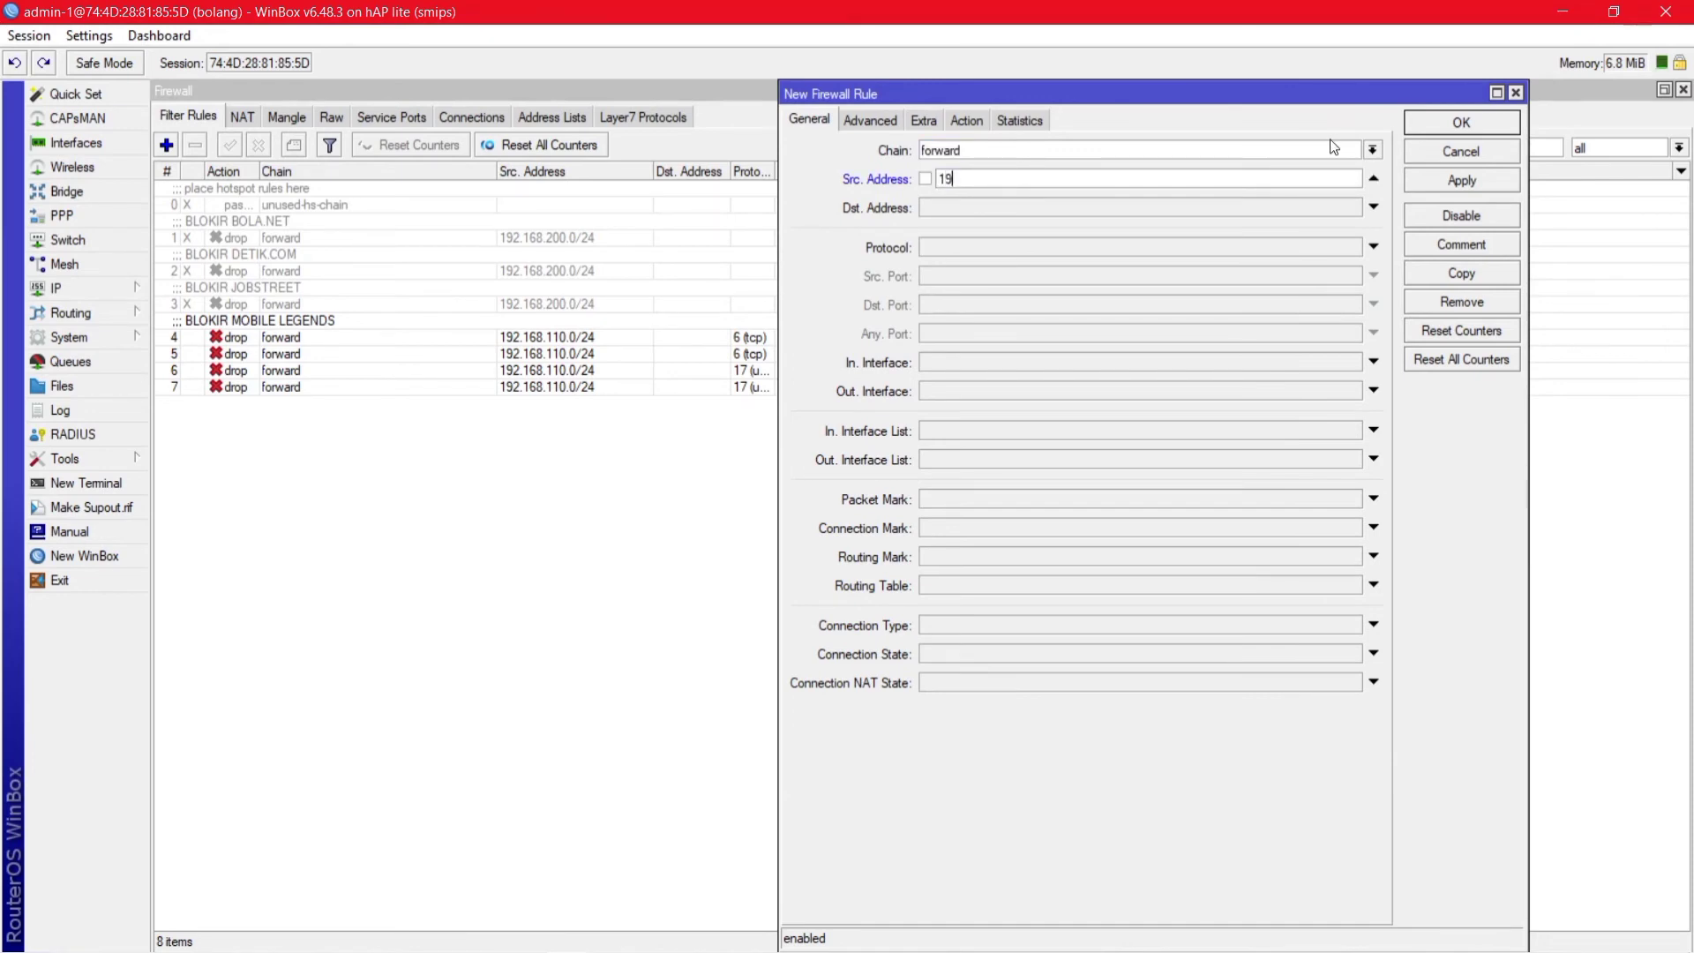
text(2.168.110.0/24)
click(877, 114)
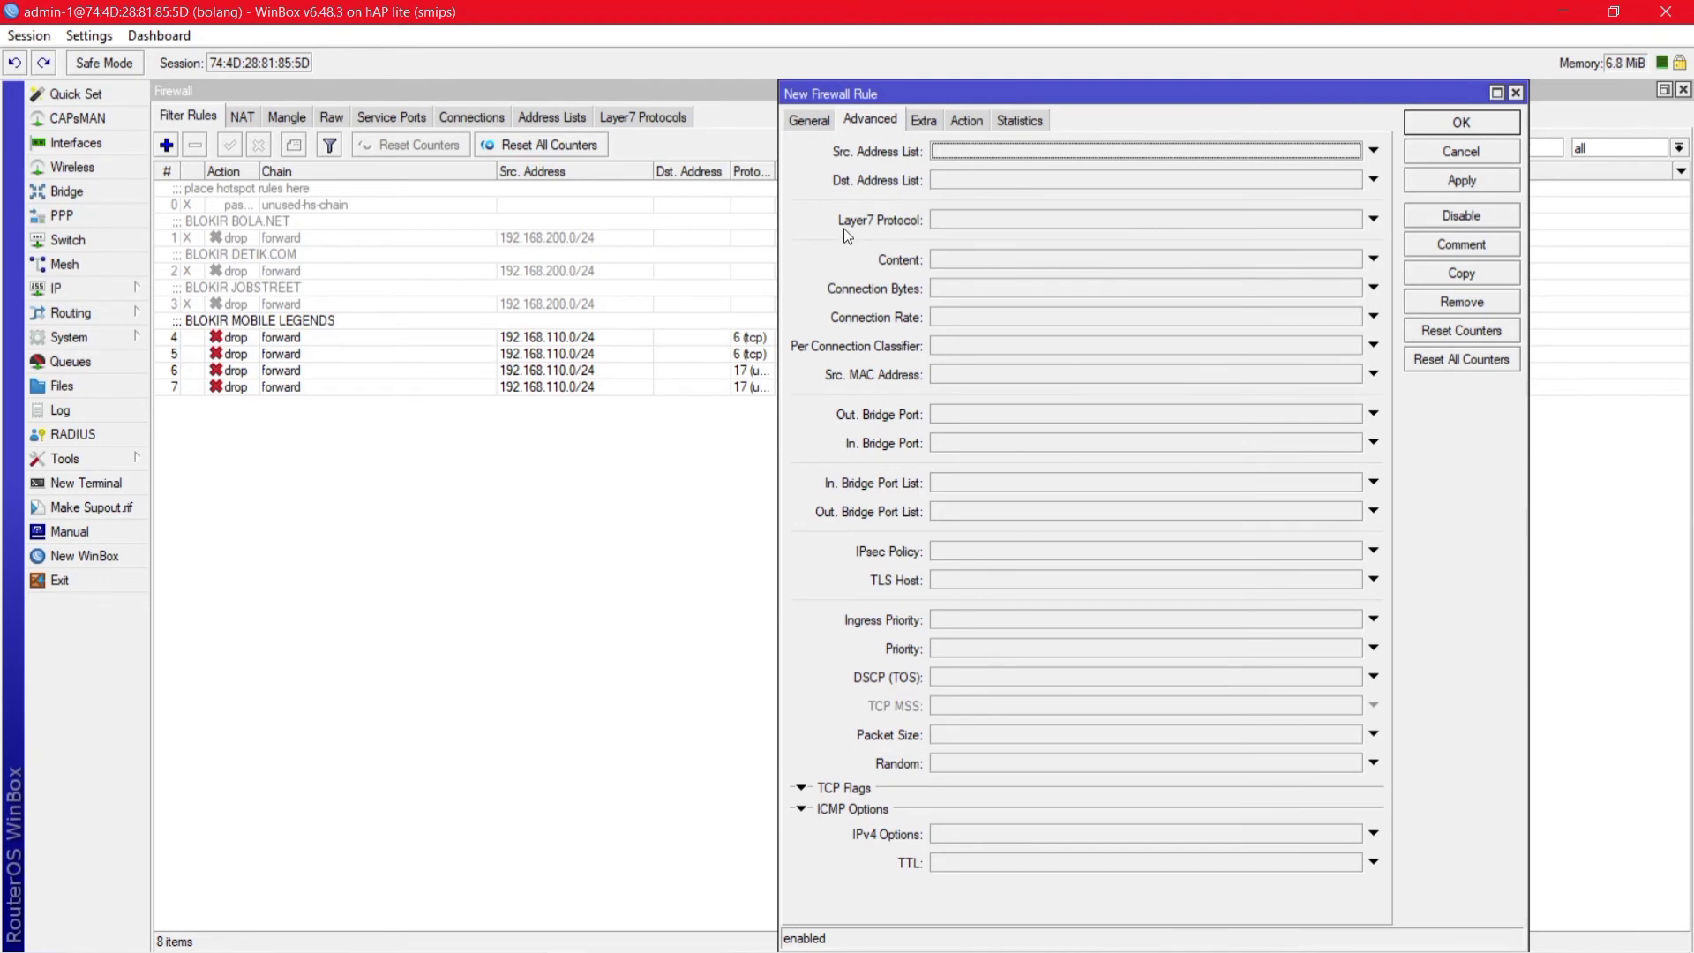
click(813, 120)
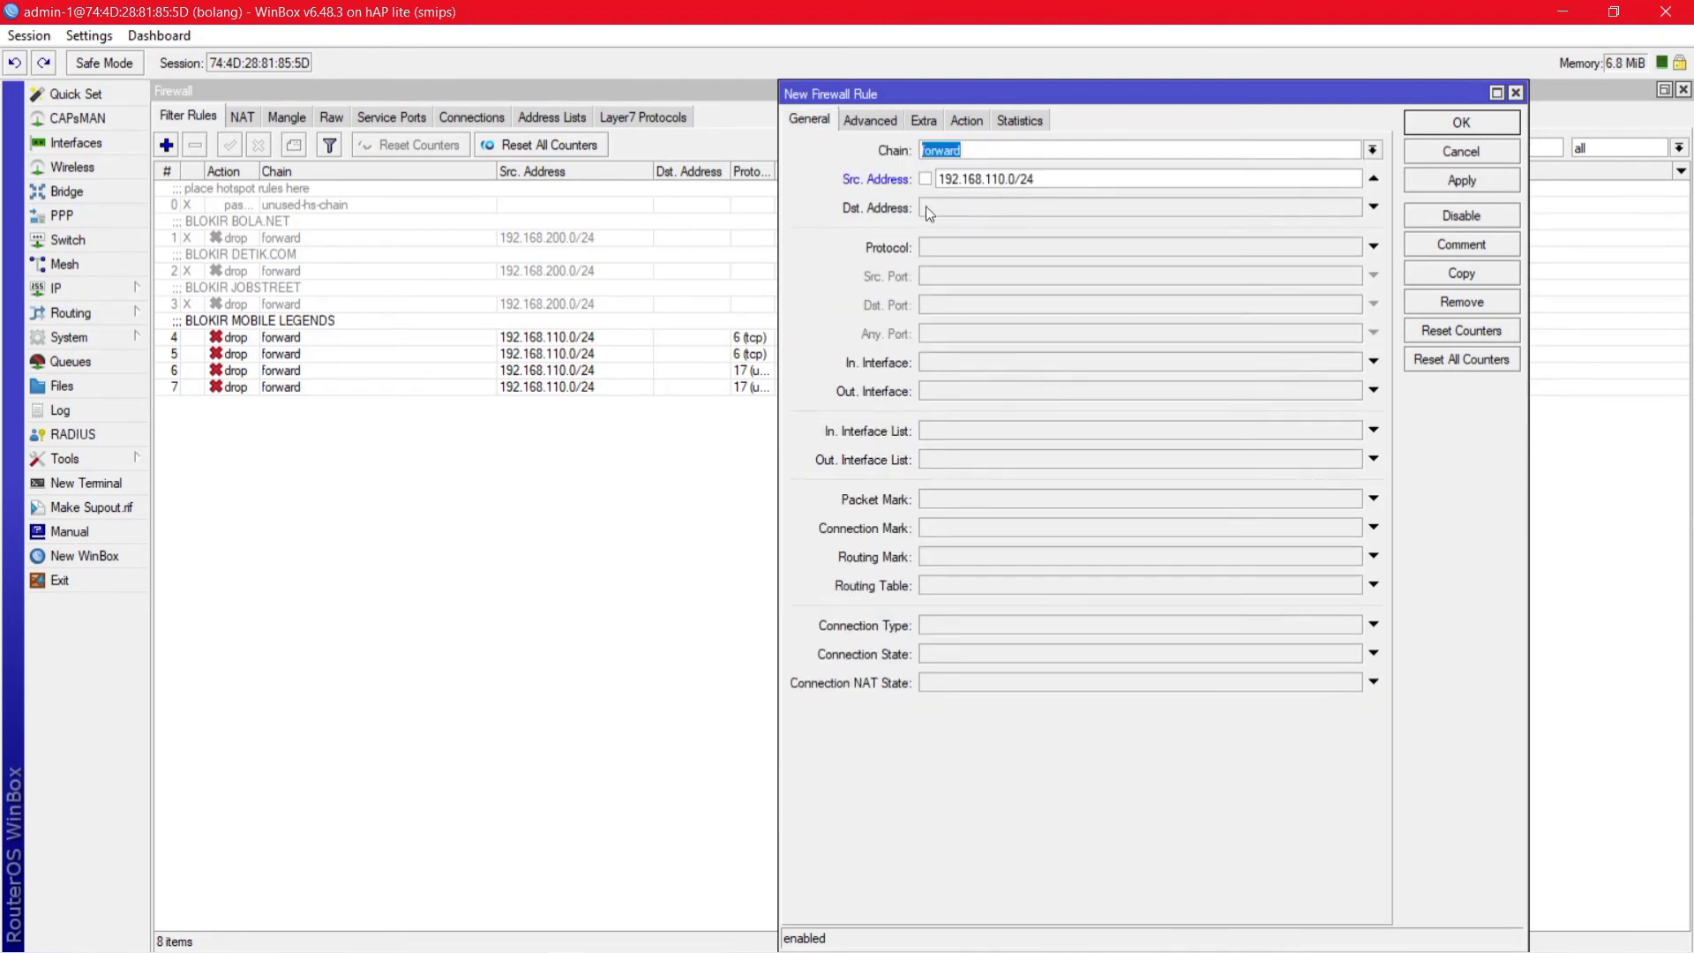